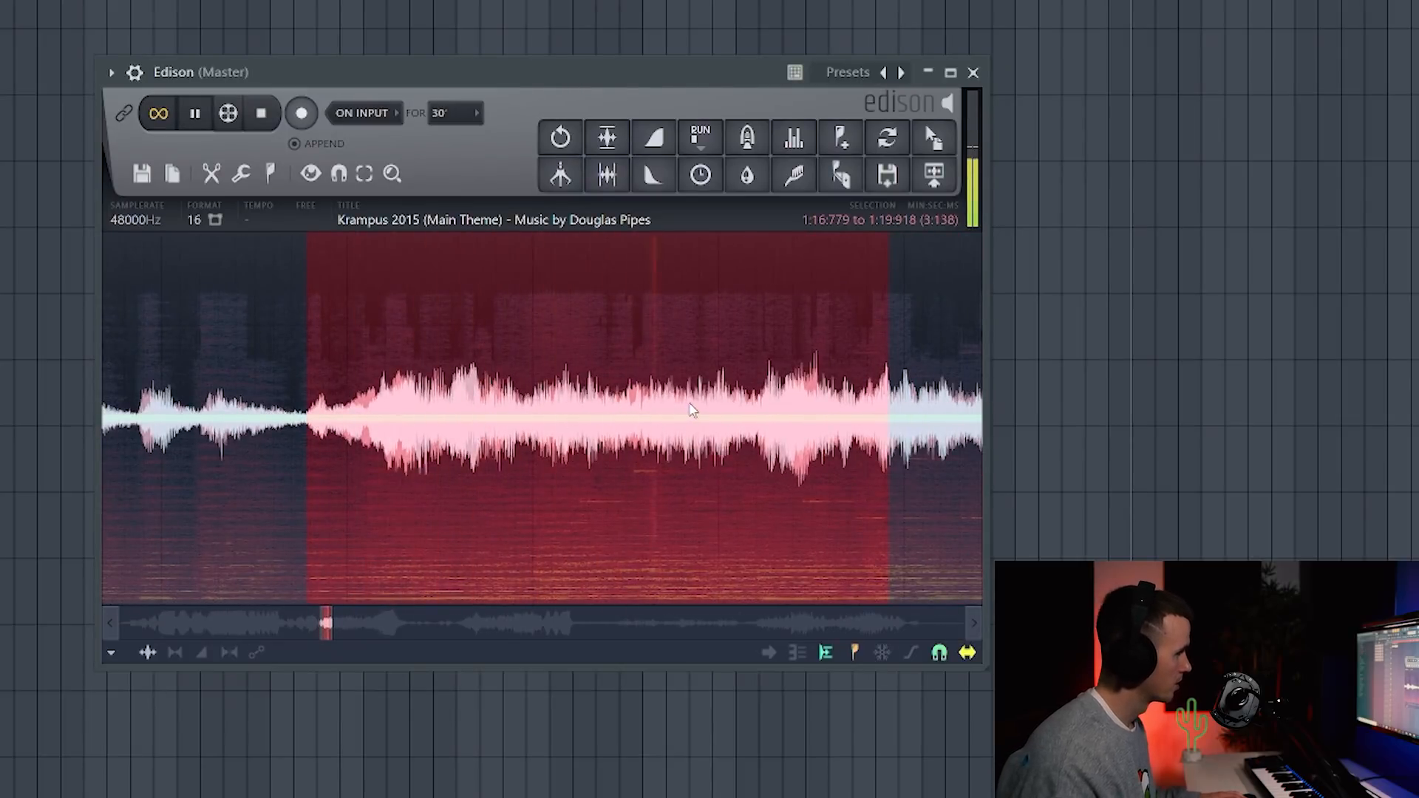
Step: Adjust the selection in the Krampus 2015 (Main Theme) recording to span about 1:16:798 to 1:23:993
{"action": "key", "text": "space"}
{"action": "scroll", "coordinate": [829, 419], "scroll_direction": "down", "scroll_amount": 6}
{"action": "left_click", "coordinate": [829, 419]}
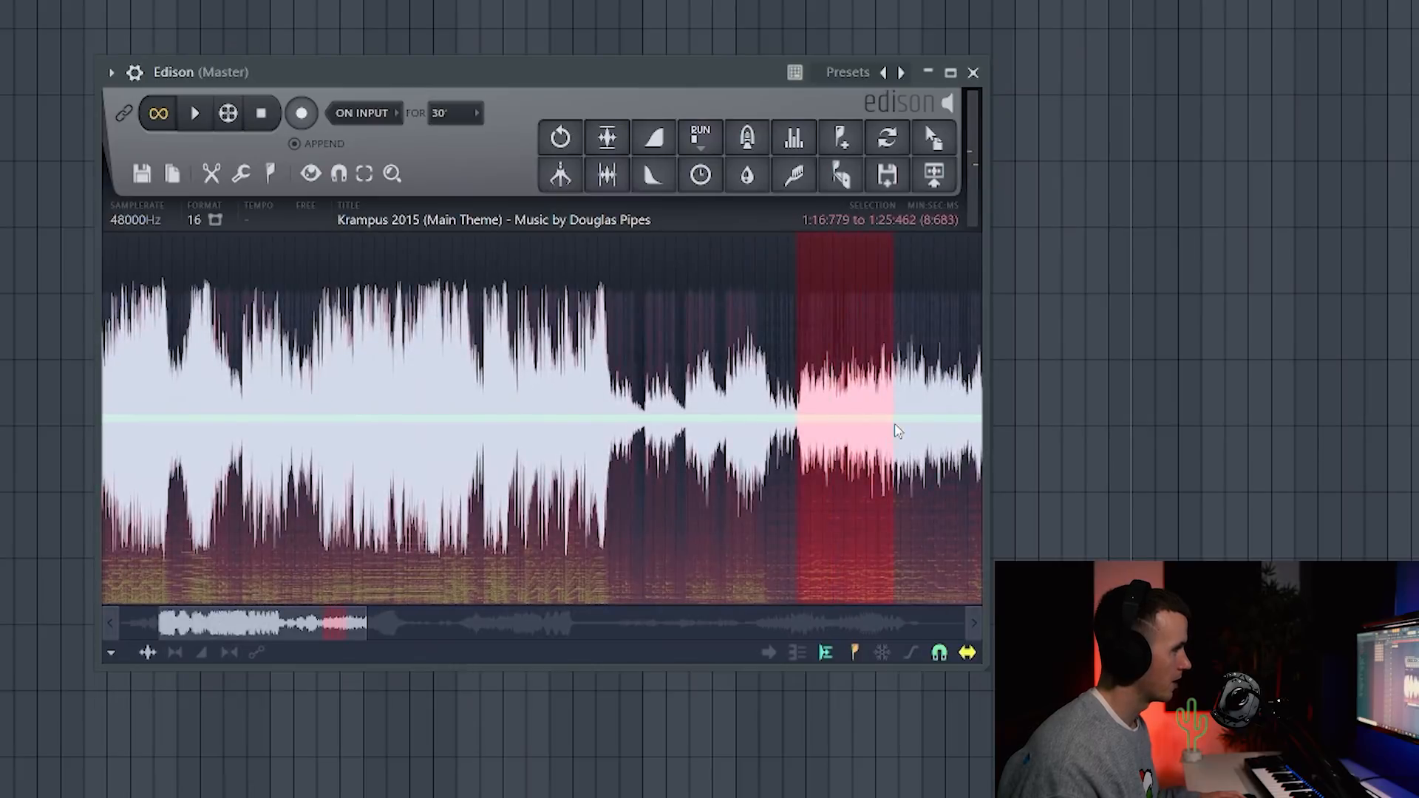
{"action": "scroll", "coordinate": [898, 430], "scroll_direction": "up", "scroll_amount": 4}
{"action": "left_click_drag", "start_coordinate": [950, 434], "coordinate": [909, 441]}
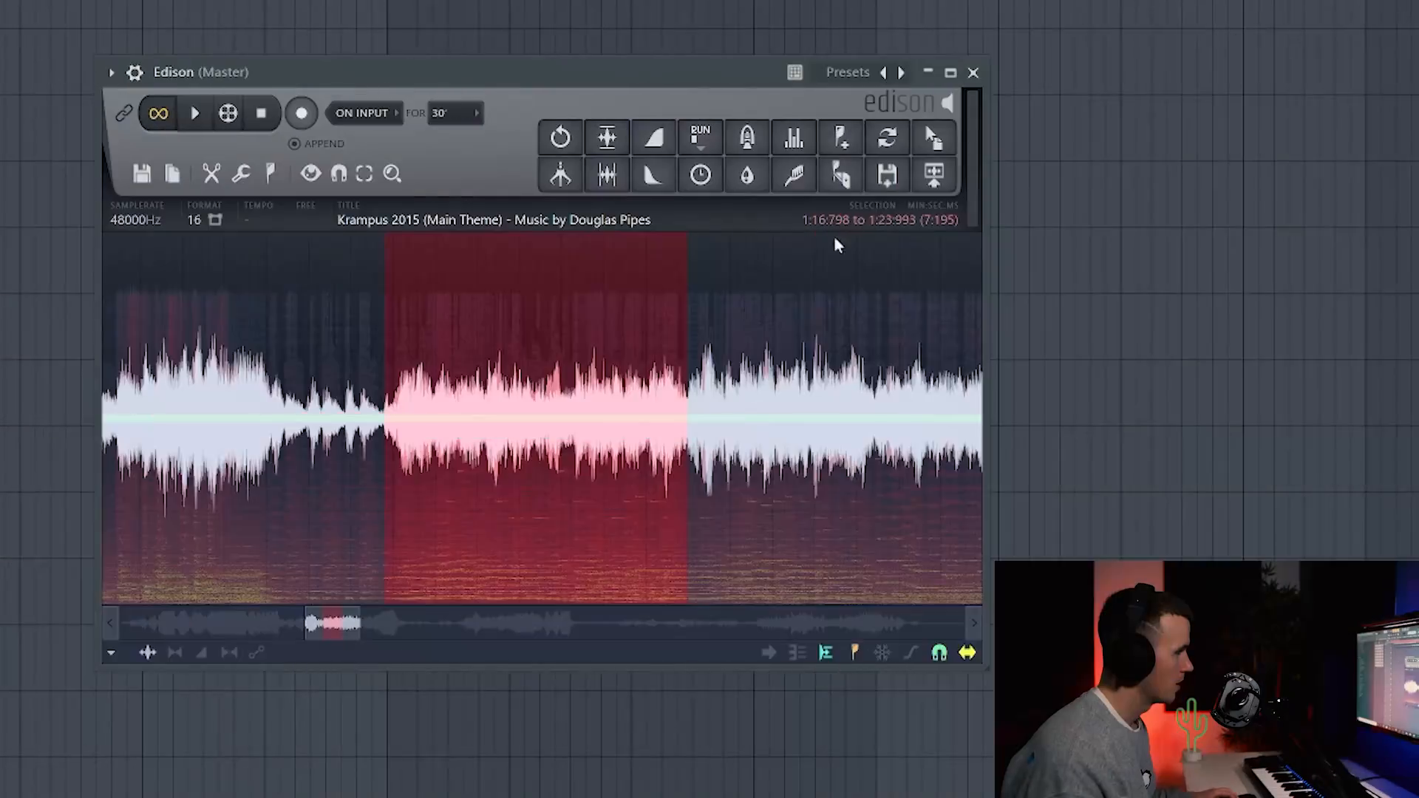
Step: Place the selected Krampus passage from Edison on playlist Track 3, starting at bar 1
{"action": "left_click_drag", "start_coordinate": [935, 144], "coordinate": [391, 73]}
{"action": "right_click", "coordinate": [1034, 273]}
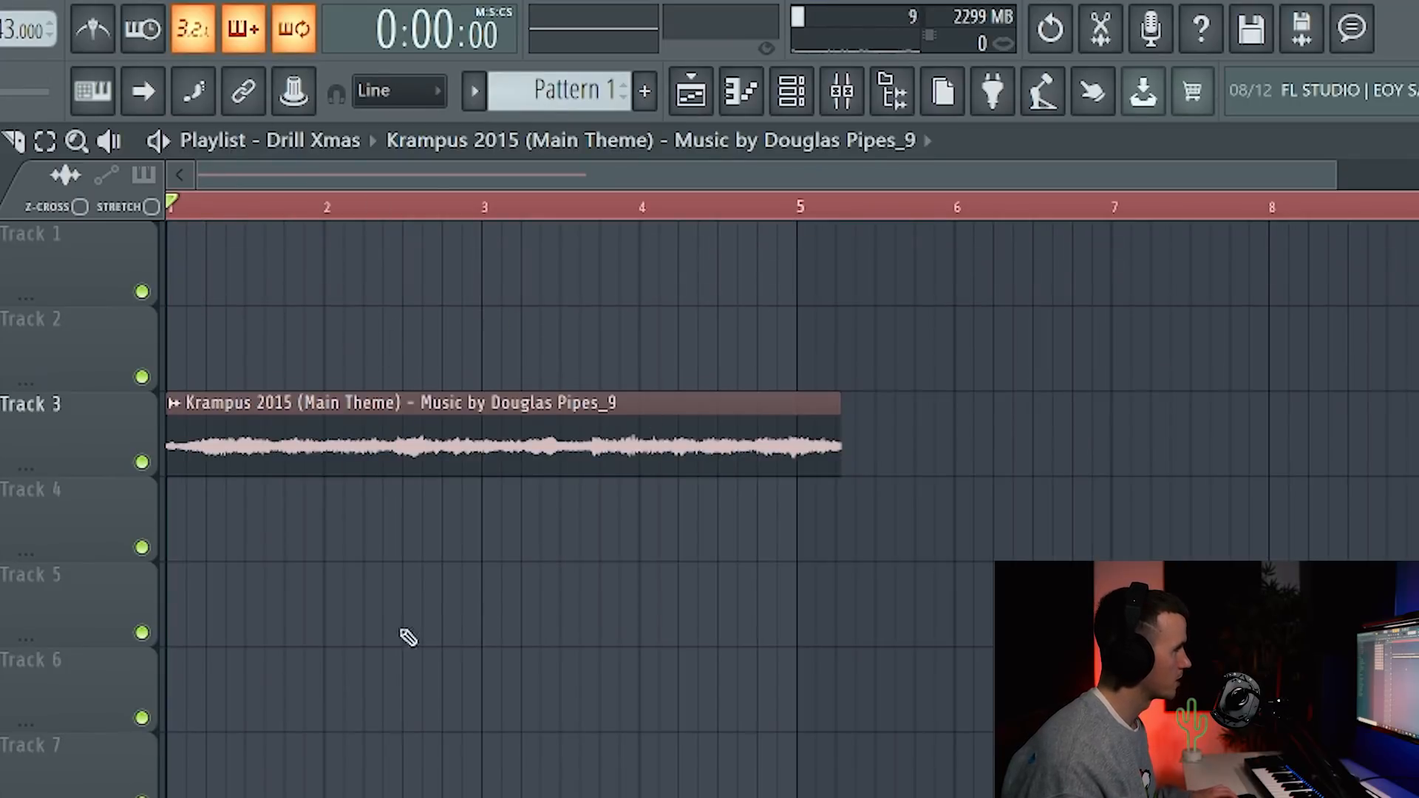
{"action": "scroll", "coordinate": [288, 621], "scroll_direction": "up", "scroll_amount": 3}
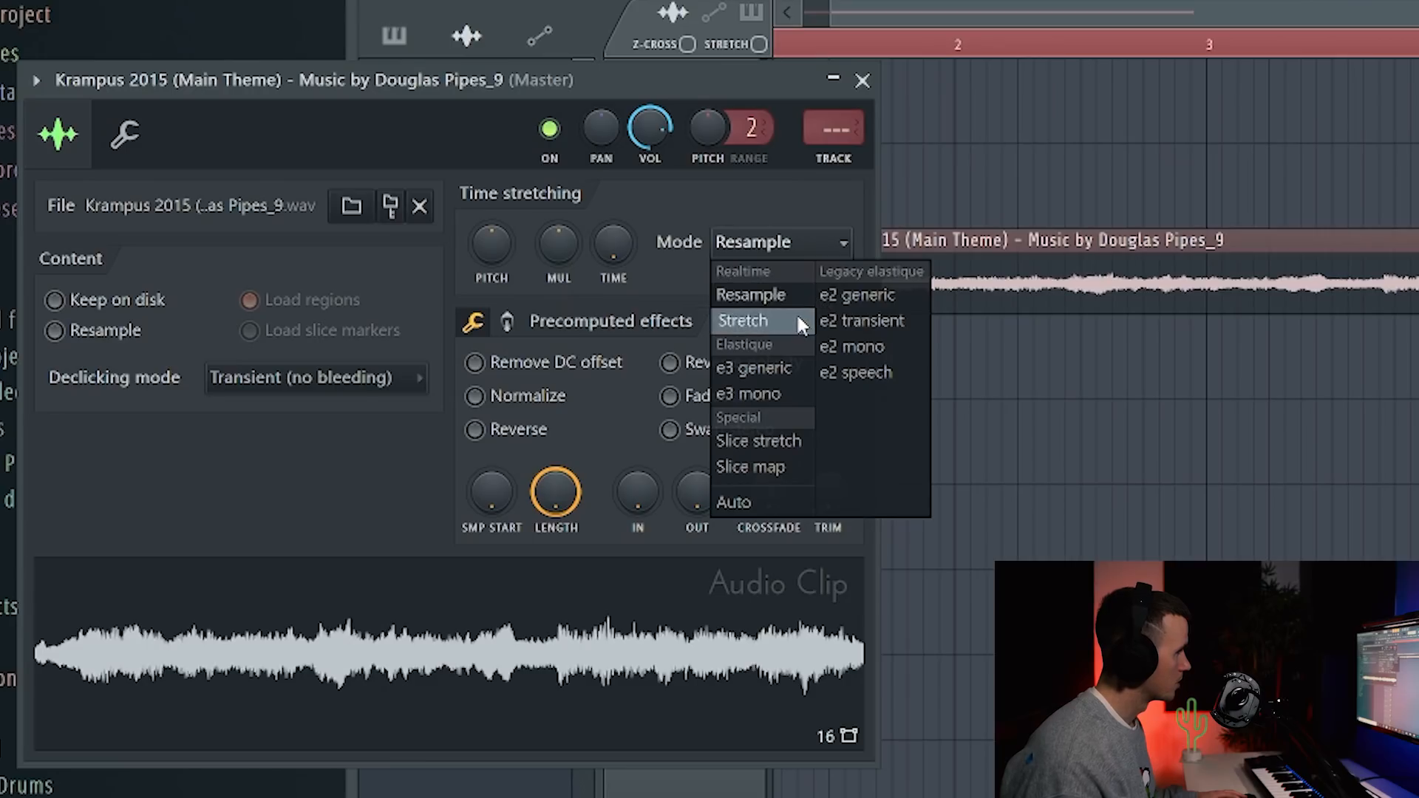
Step: Set the clip's time stretching mode to Stretch and its declicking mode to Generic (bleeding), and close its settings
{"action": "left_click", "coordinate": [797, 318]}
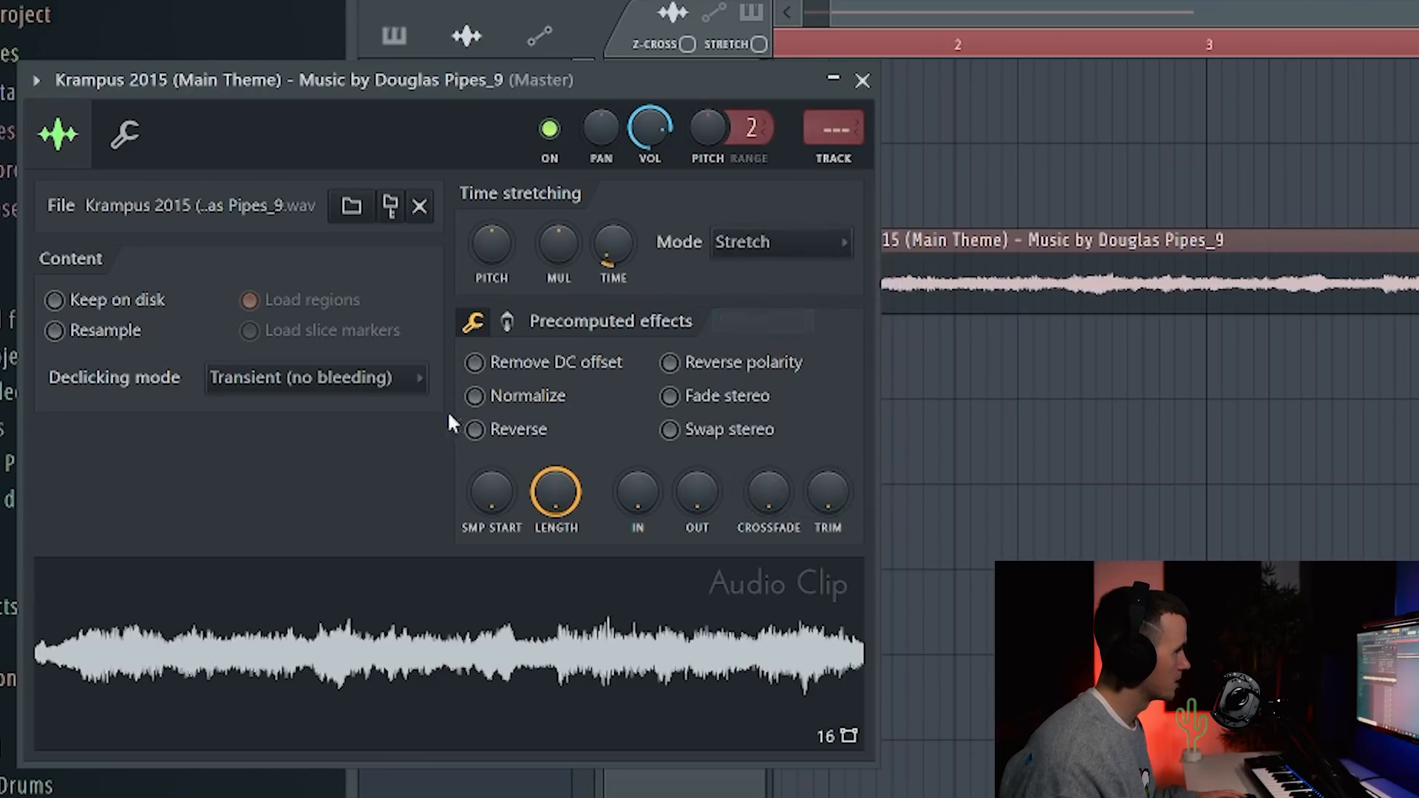
{"action": "left_click", "coordinate": [355, 378]}
{"action": "left_click", "coordinate": [343, 488]}
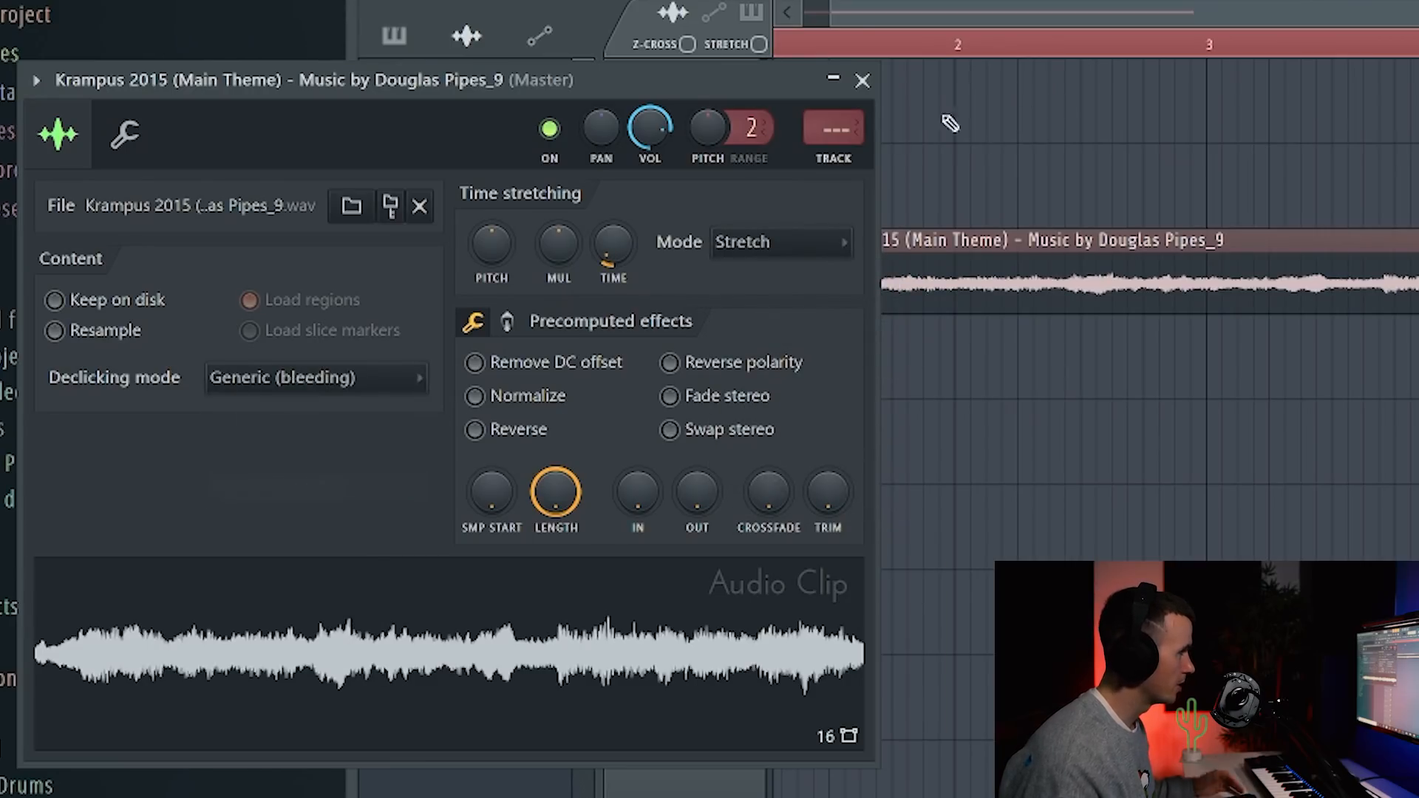
{"action": "left_click", "coordinate": [863, 82]}
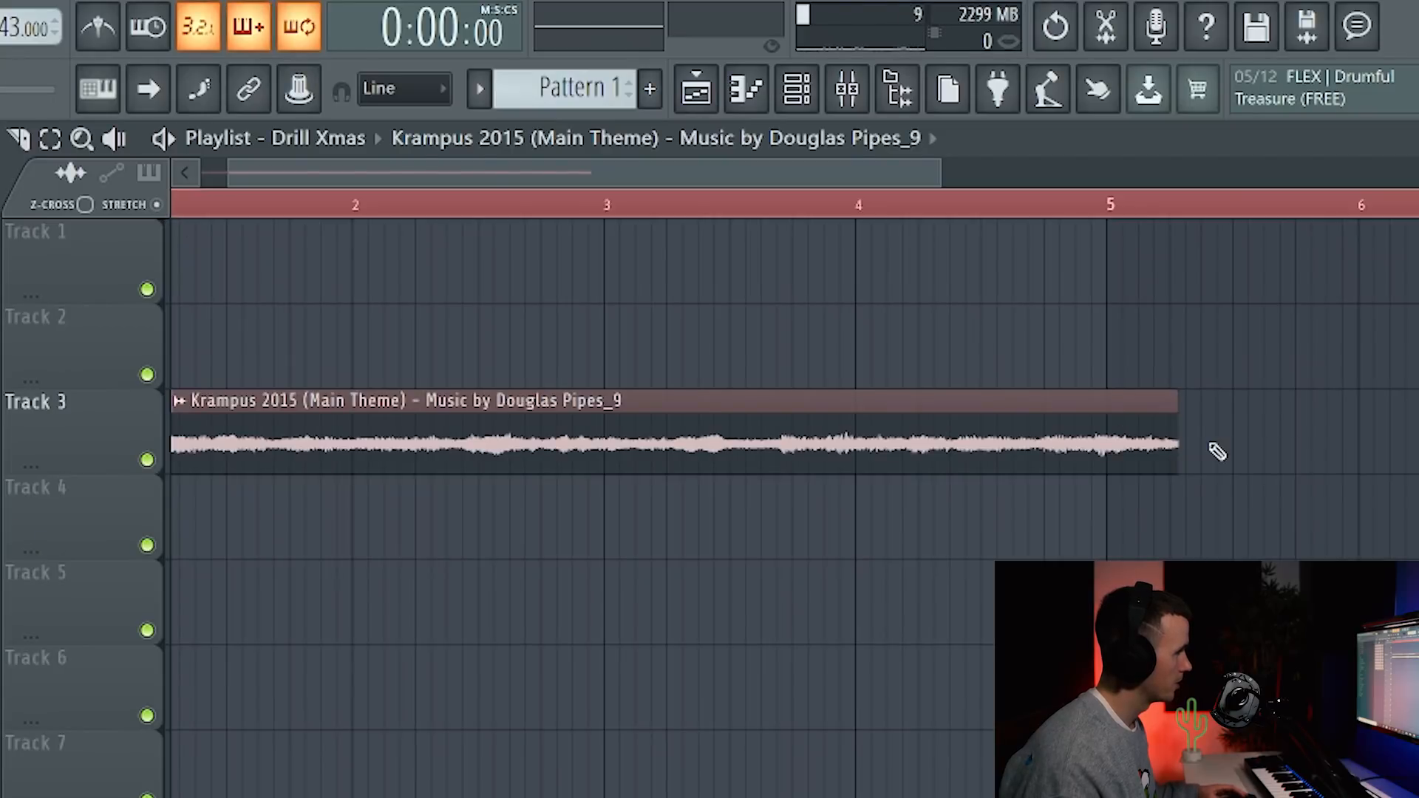
Step: Time-stretch the Krampus clip in the playlist so that it ends exactly at bar 5
{"action": "scroll", "coordinate": [1217, 451], "scroll_direction": "up", "scroll_amount": 3}
{"action": "left_click_drag", "start_coordinate": [1166, 465], "coordinate": [909, 468]}
{"action": "scroll", "coordinate": [909, 468], "scroll_direction": "down", "scroll_amount": 3}
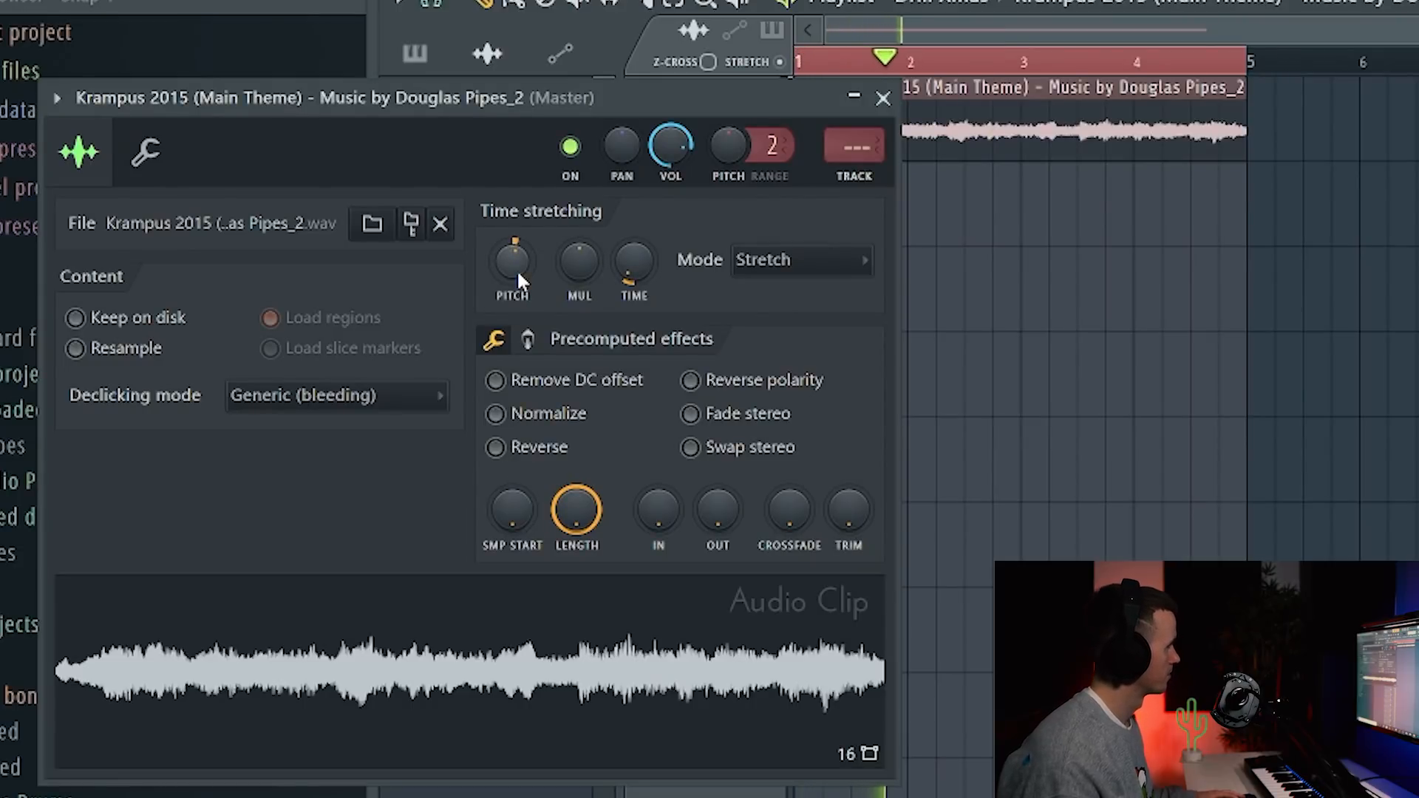
Step: Raise the time stretching pitch of the Krampus clip slightly and play the result
{"action": "key", "text": "space"}
{"action": "left_click_drag", "start_coordinate": [518, 271], "coordinate": [519, 261]}
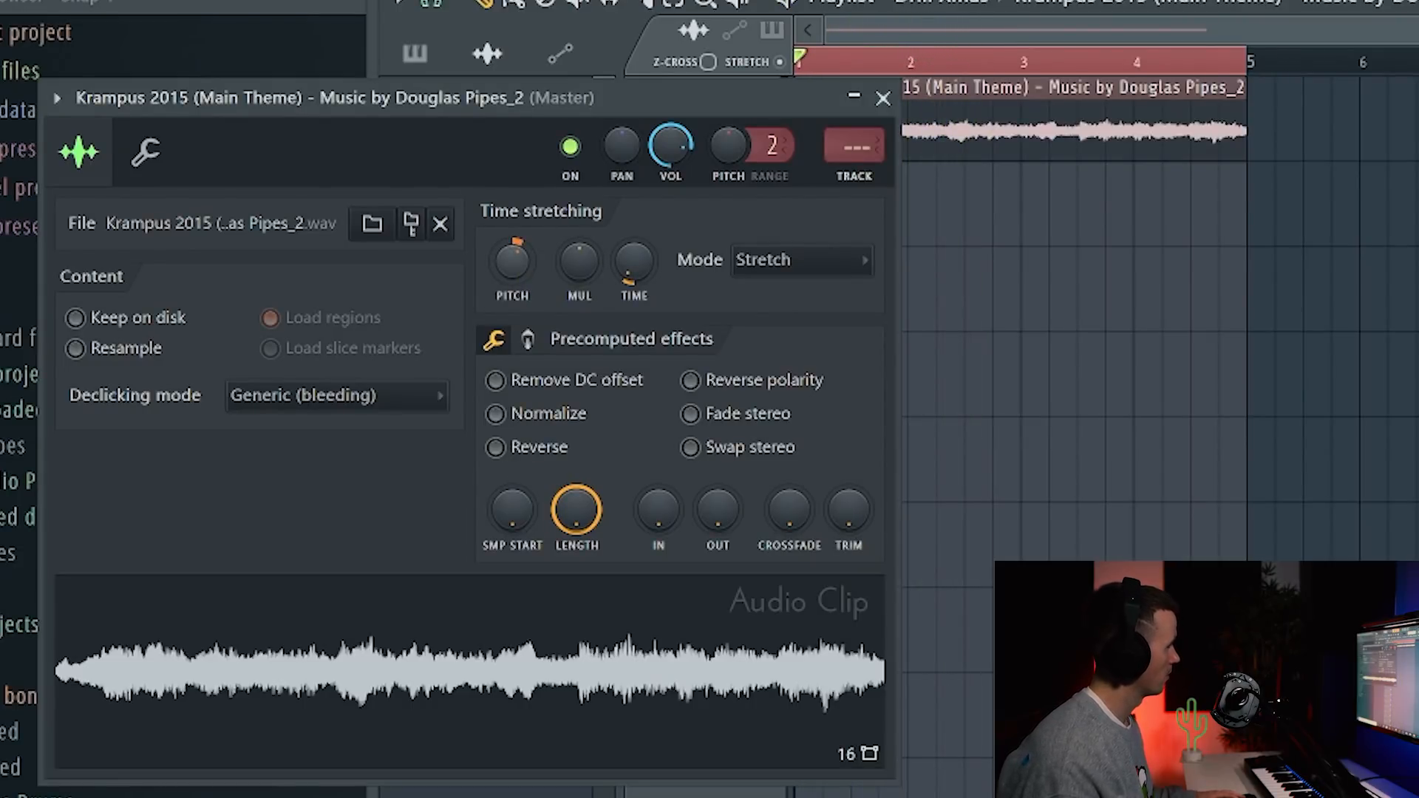
{"action": "key", "text": "space"}
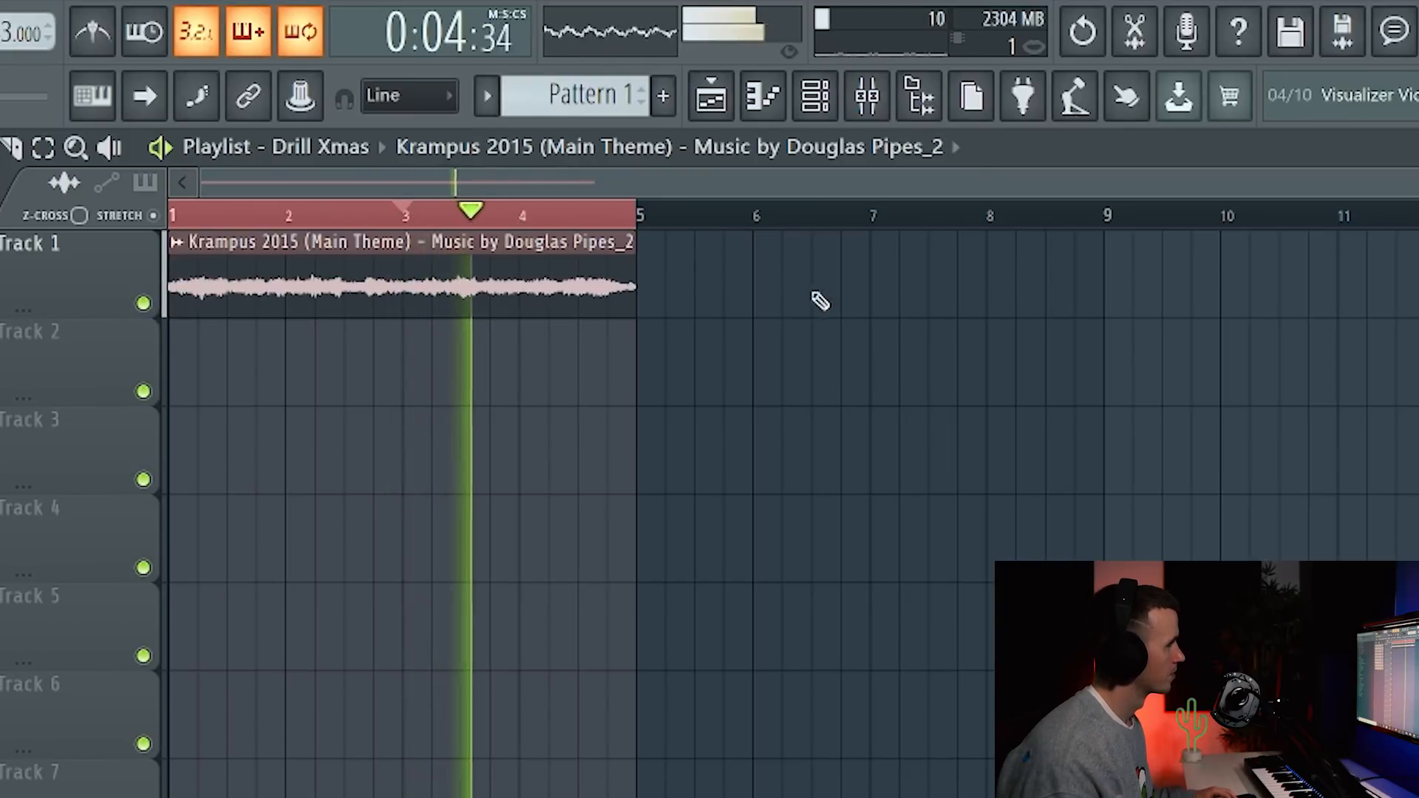
Step: Arrange the split Krampus clip on Track 1 with its second half at bars 5, 7 and 9 and its first half at bar 11
{"action": "left_click_drag", "start_coordinate": [465, 286], "coordinate": [660, 286]}
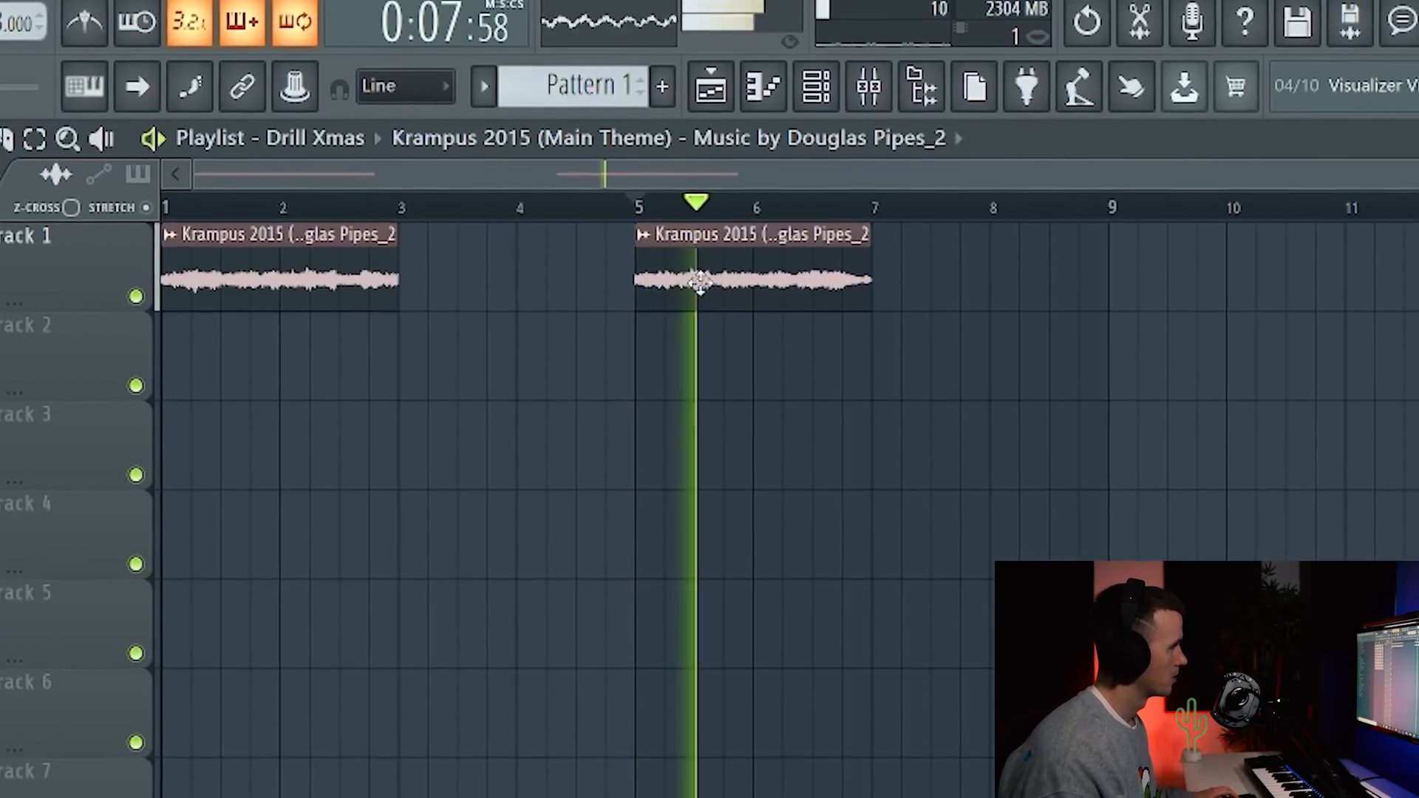
{"action": "left_click_drag", "start_coordinate": [700, 284], "coordinate": [931, 293]}
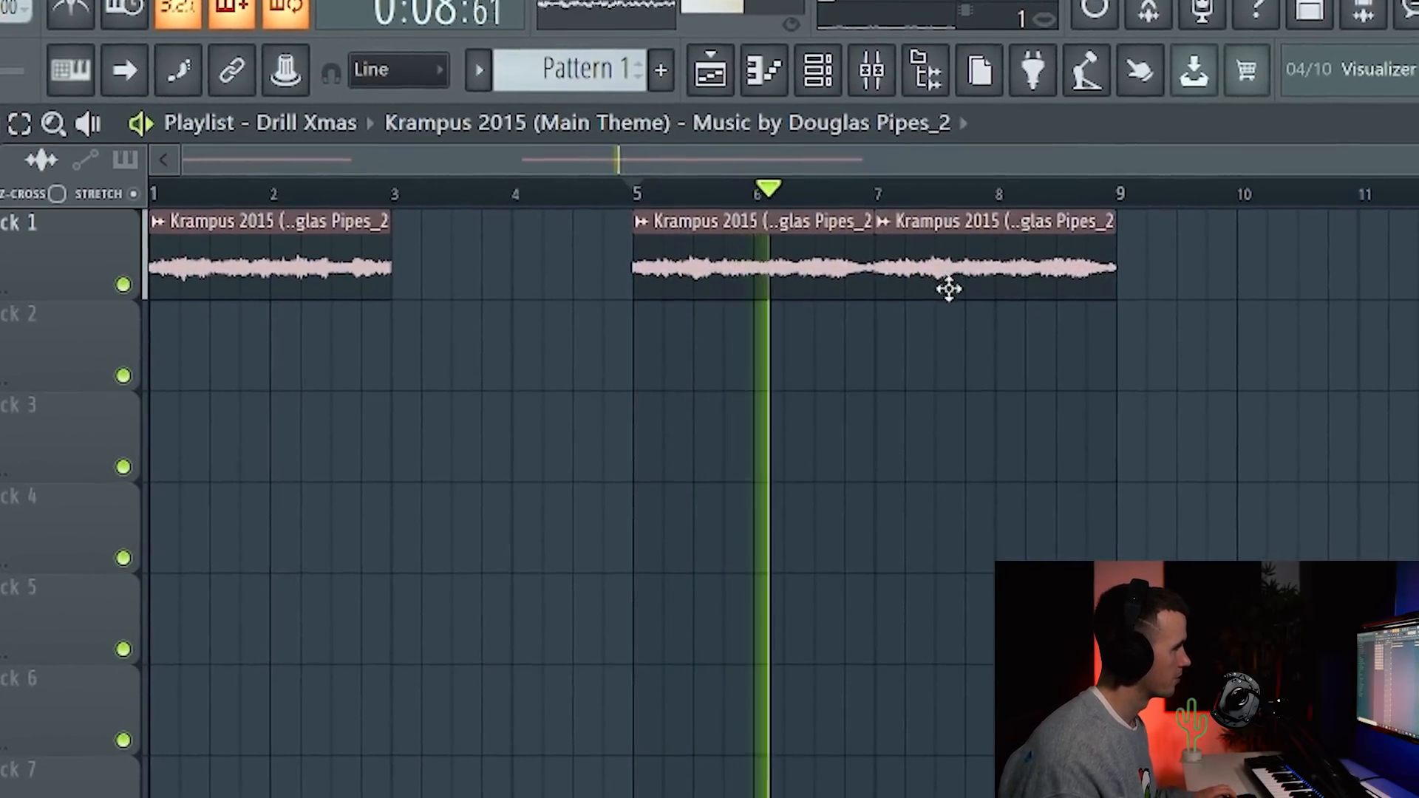
{"action": "scroll", "coordinate": [938, 295], "scroll_direction": "down", "scroll_amount": 2}
{"action": "left_click_drag", "start_coordinate": [737, 265], "coordinate": [920, 266]}
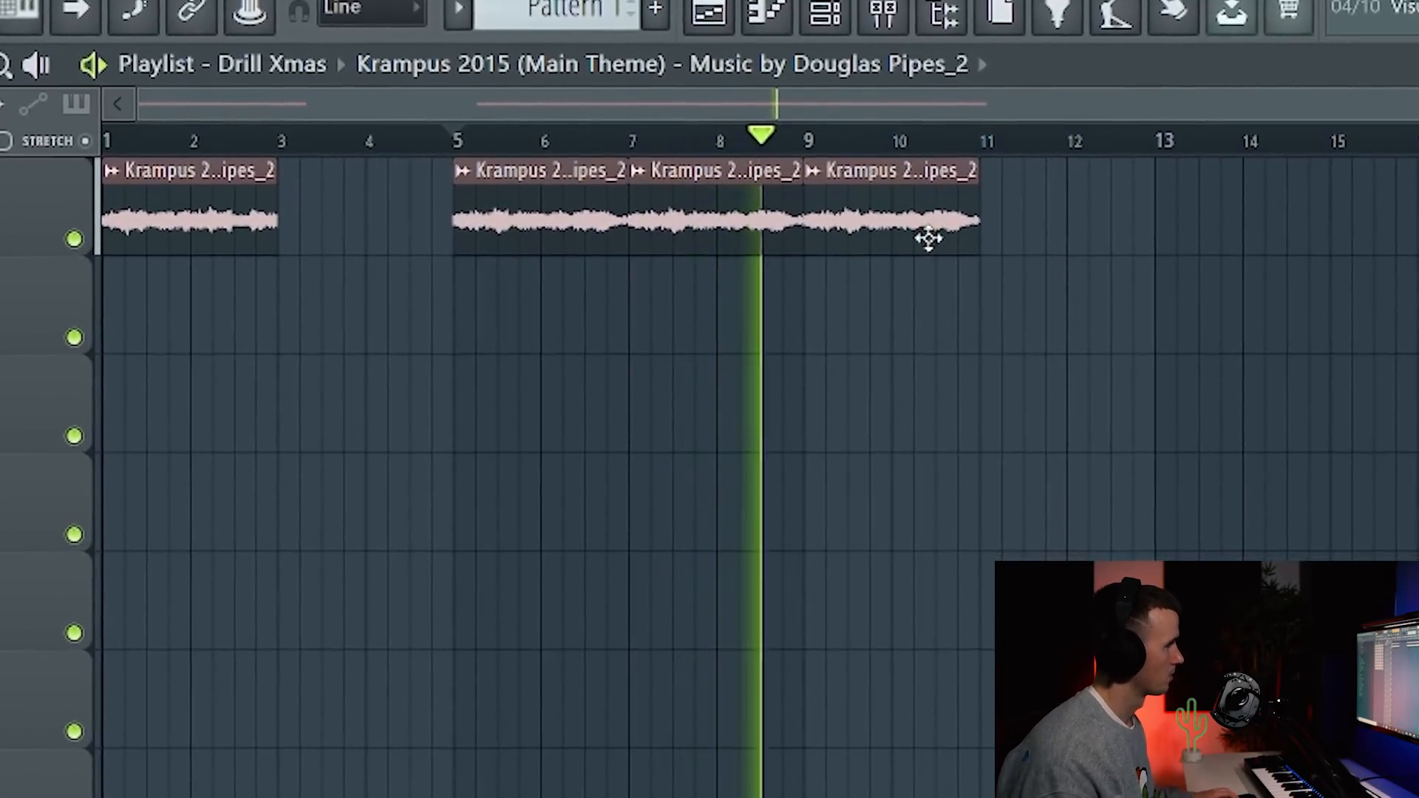
{"action": "left_click_drag", "start_coordinate": [221, 214], "coordinate": [1087, 216]}
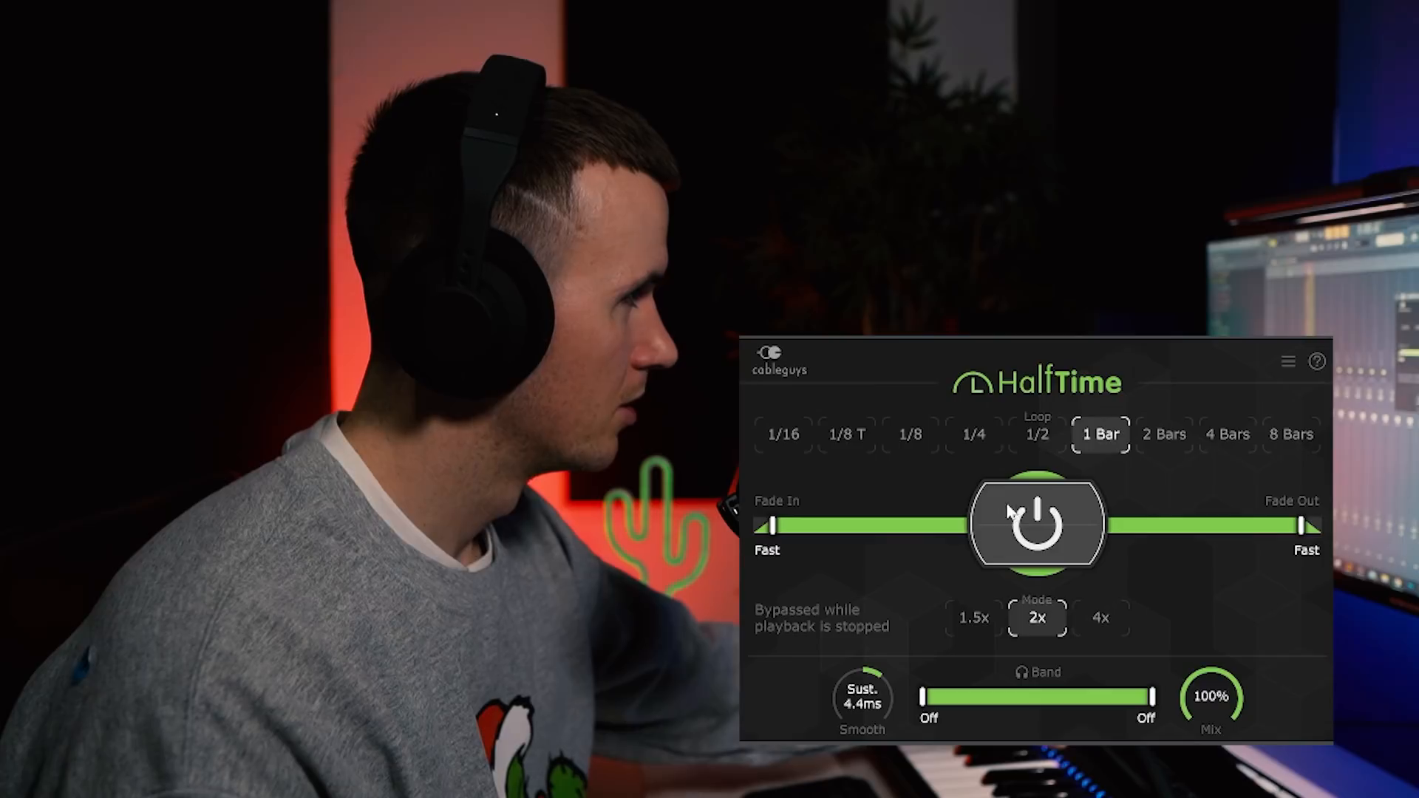
Step: Set HalfTime's loop to 1/4 and add a ShaperBox Volume shaper with a sidechain curve preset
{"action": "left_click", "coordinate": [974, 434]}
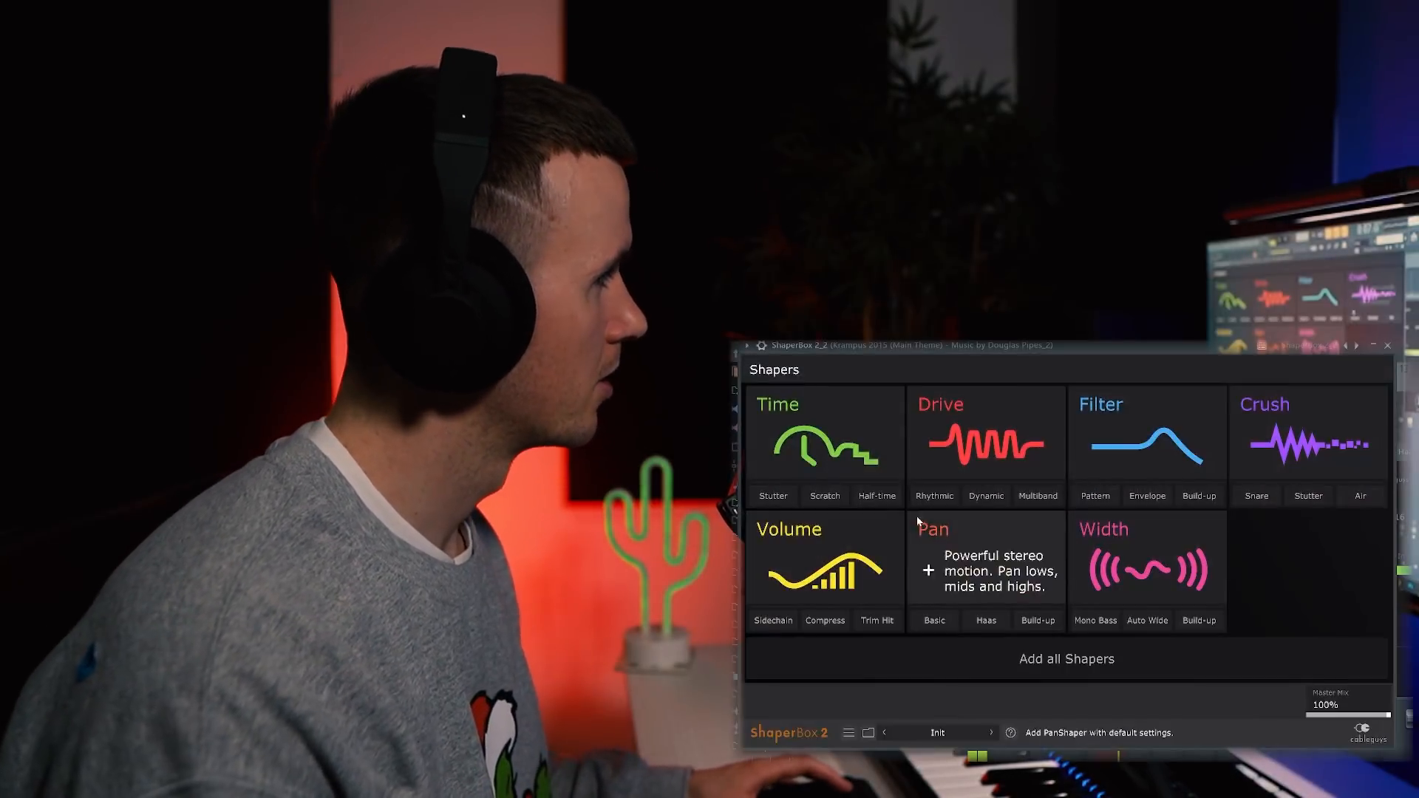
{"action": "left_click", "coordinate": [772, 621]}
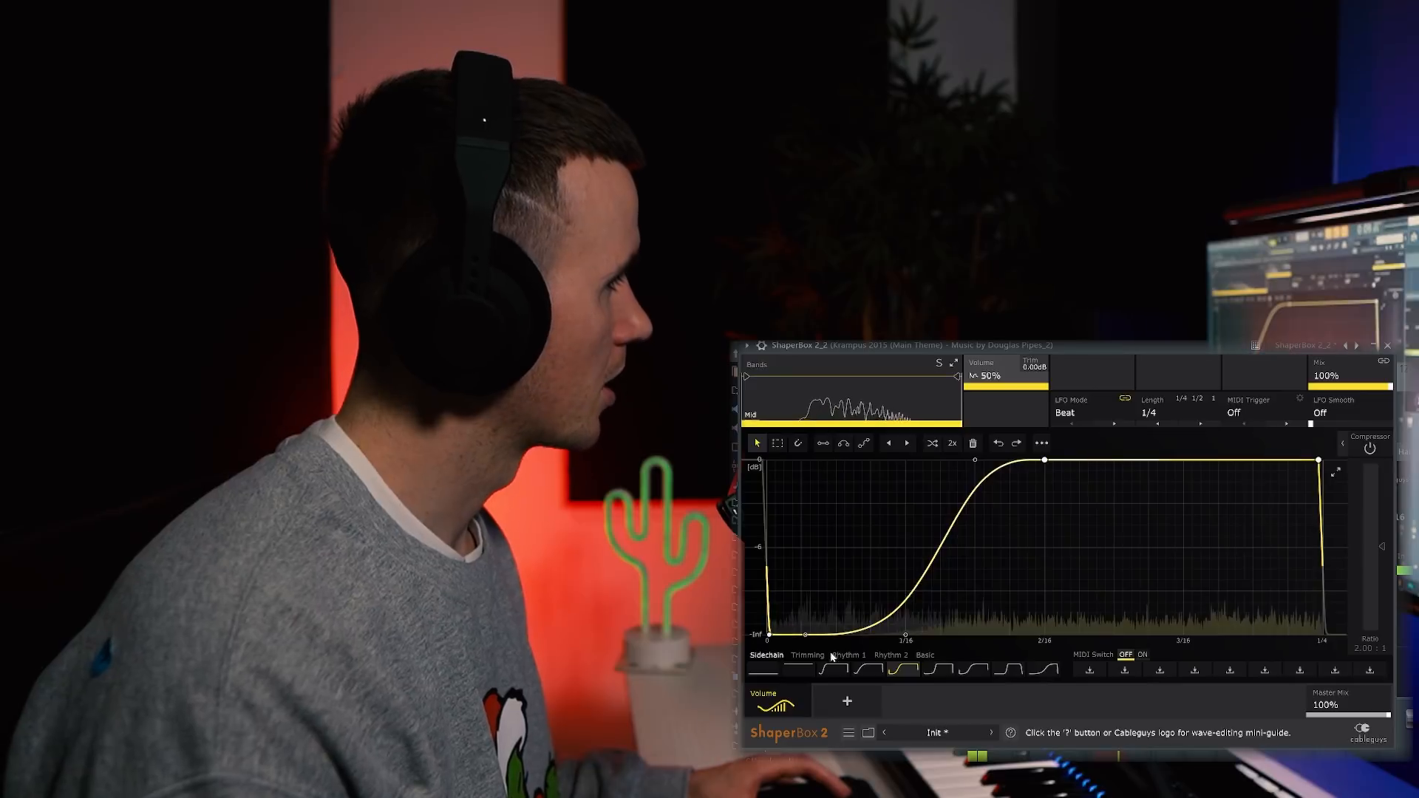
{"action": "left_click", "coordinate": [869, 671]}
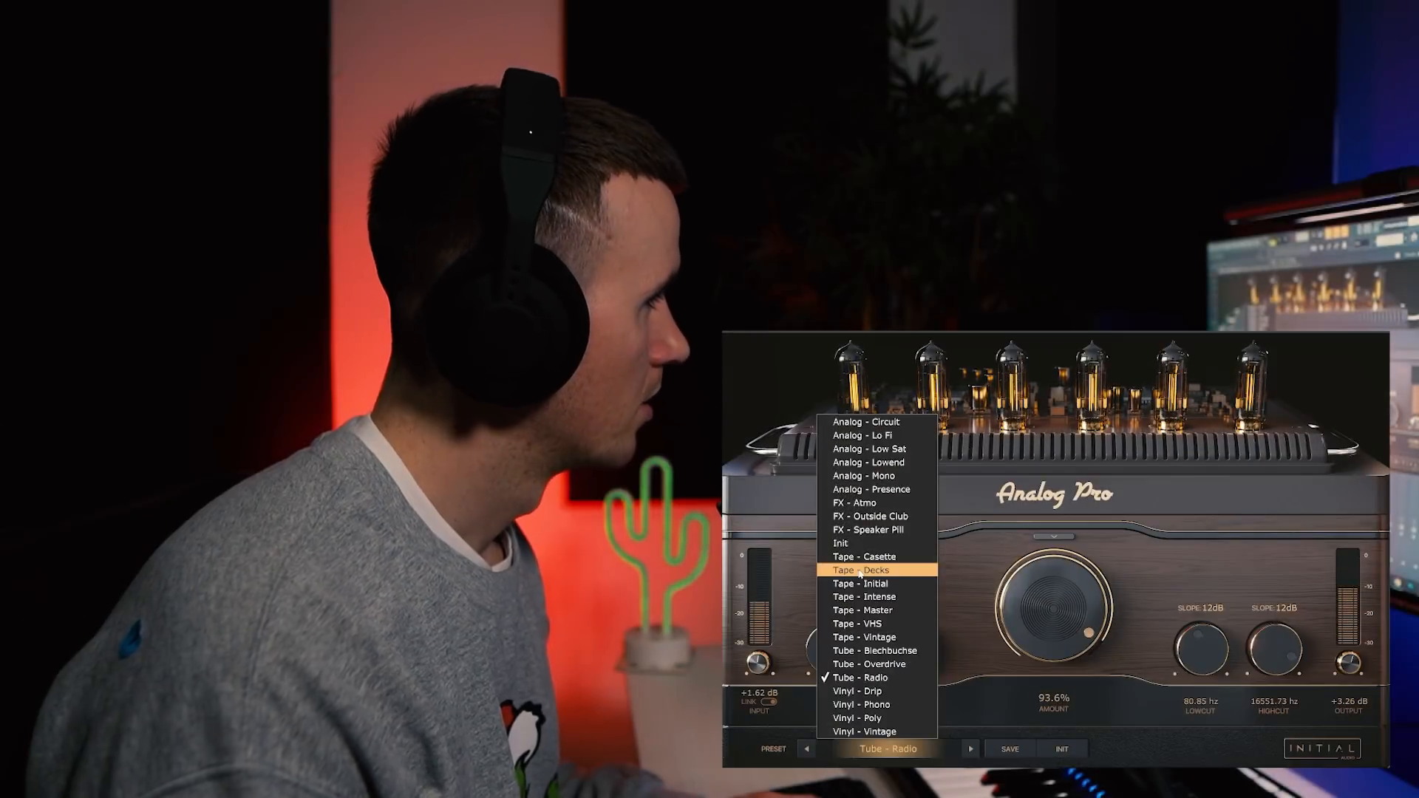
Step: Load the Tape - Decks preset in Analog Pro and reduce its amount to around 10%
{"action": "left_click", "coordinate": [813, 570]}
{"action": "left_click_drag", "start_coordinate": [1051, 613], "coordinate": [1050, 621]}
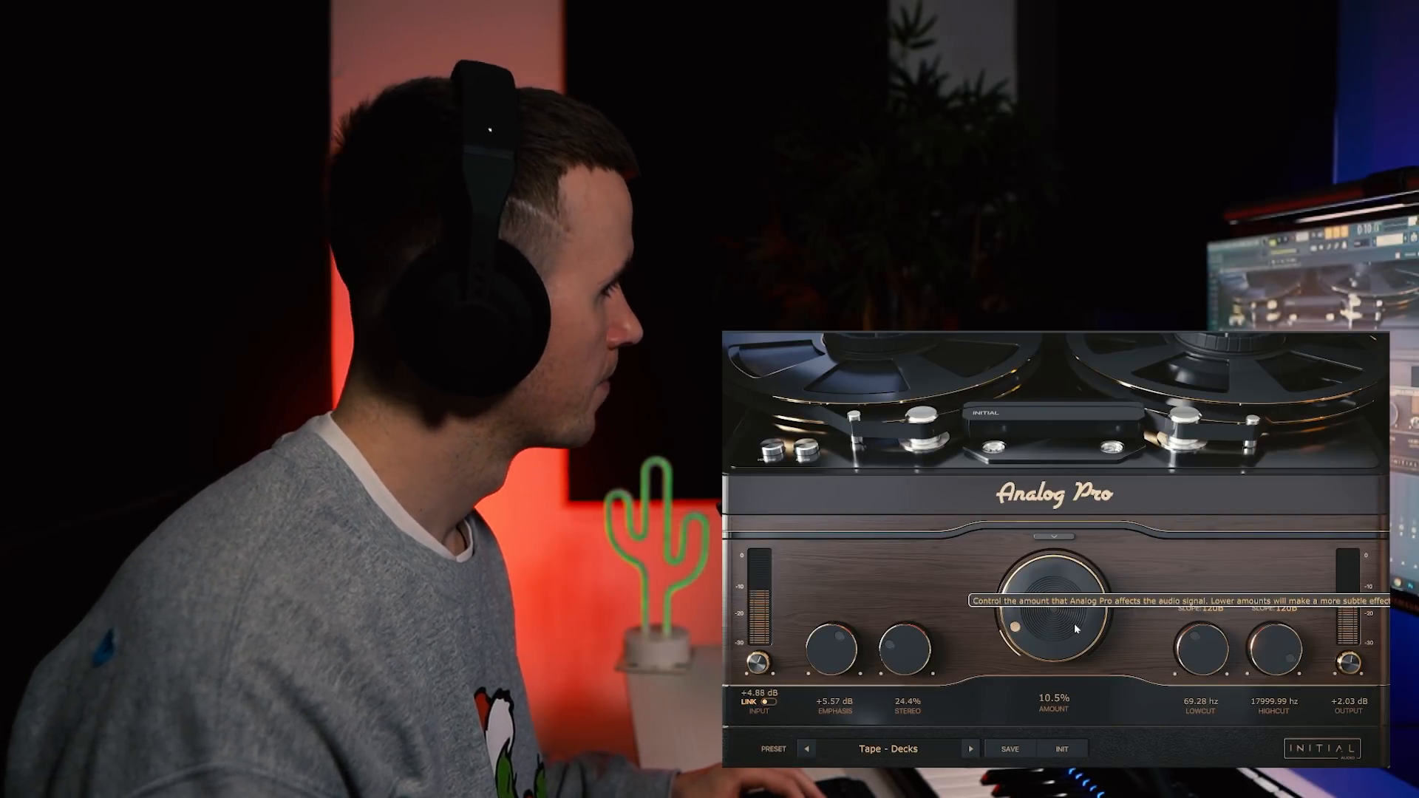
{"action": "left_click_drag", "start_coordinate": [1075, 626], "coordinate": [1074, 624]}
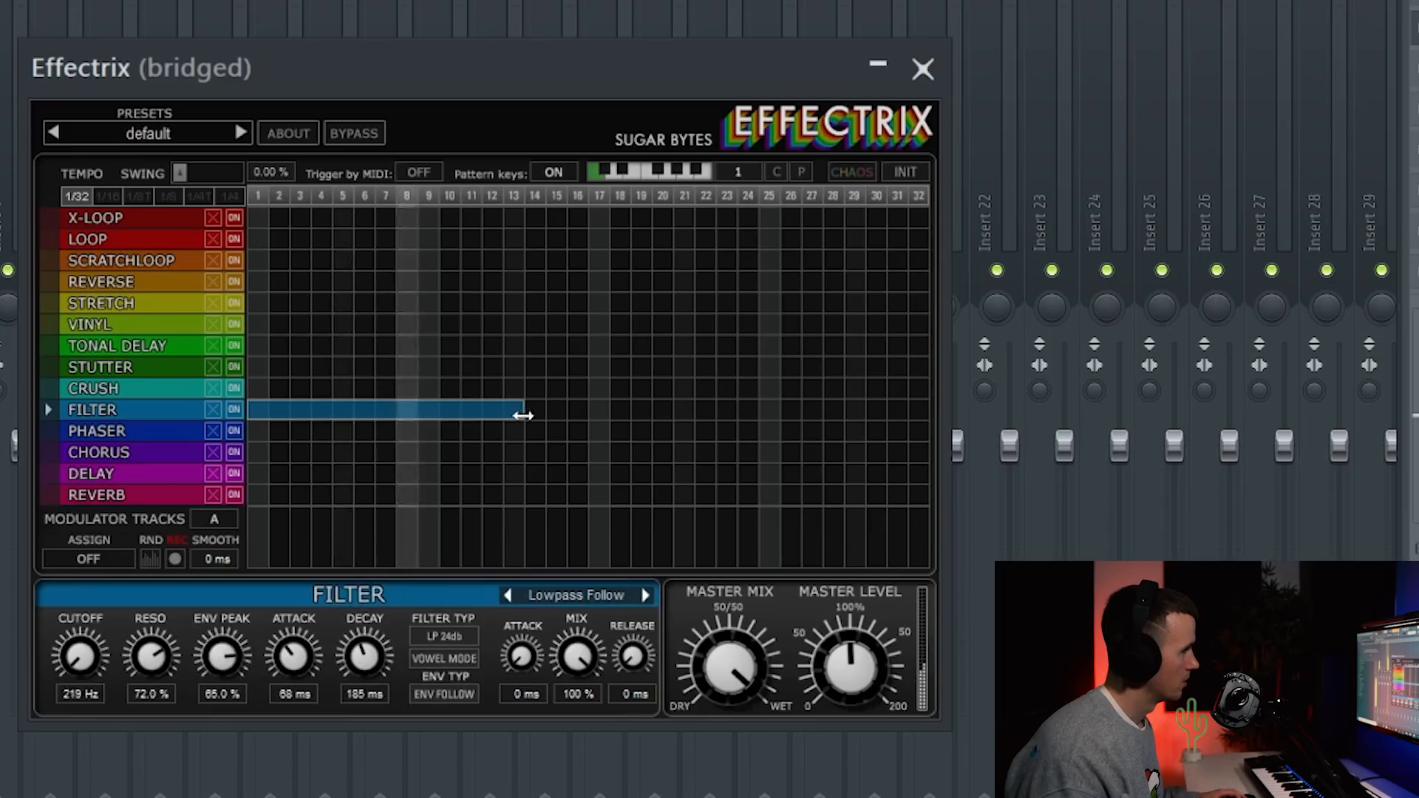
Step: Extend the Effectrix Filter block across all 32 steps and go through the filter presets past Sharp Vowel
{"action": "left_click_drag", "start_coordinate": [523, 415], "coordinate": [927, 418]}
{"action": "left_click", "coordinate": [646, 595]}
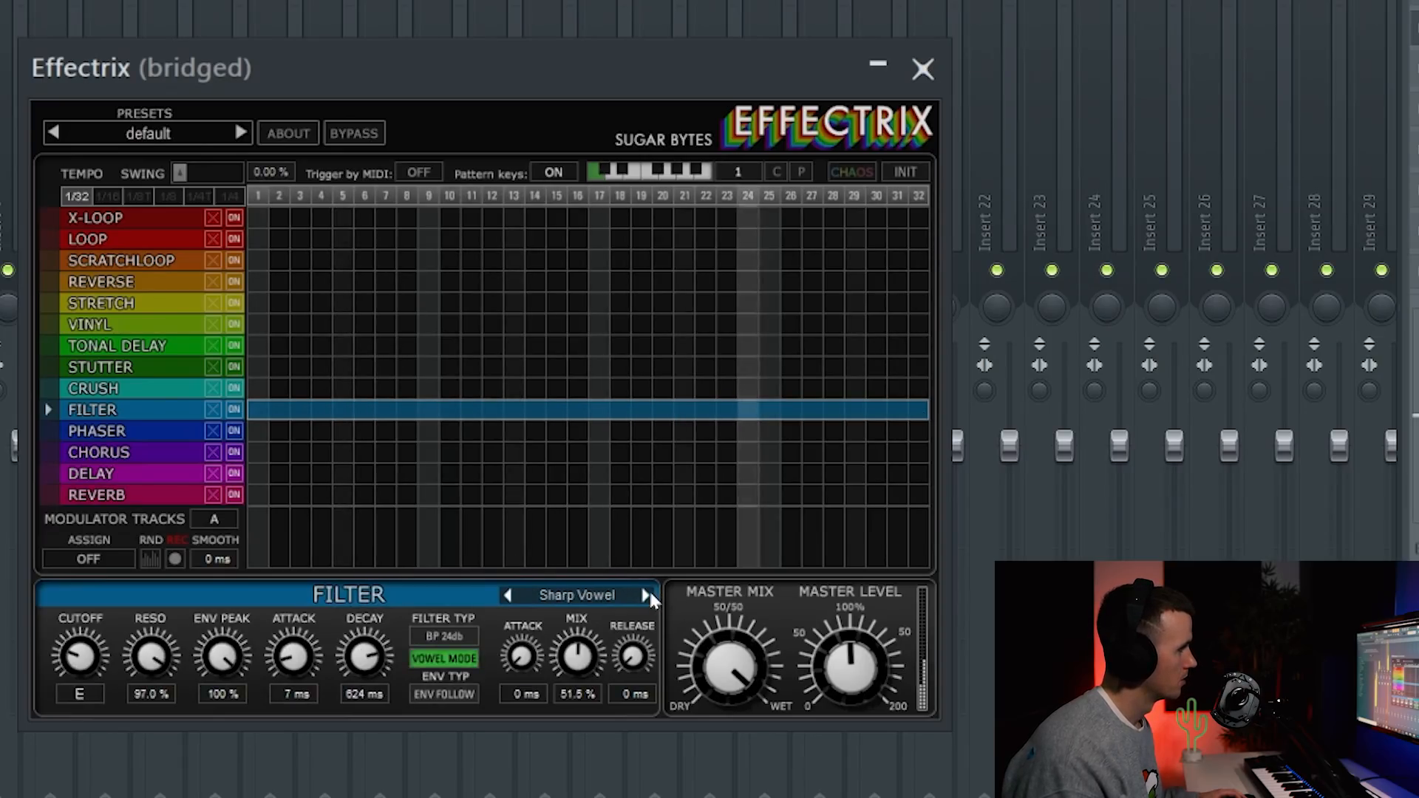
{"action": "left_click", "coordinate": [646, 595]}
{"action": "left_click", "coordinate": [646, 595]}
{"action": "left_click", "coordinate": [646, 595]}
{"action": "left_click", "coordinate": [646, 595]}
{"action": "left_click", "coordinate": [646, 595]}
{"action": "left_click", "coordinate": [645, 594]}
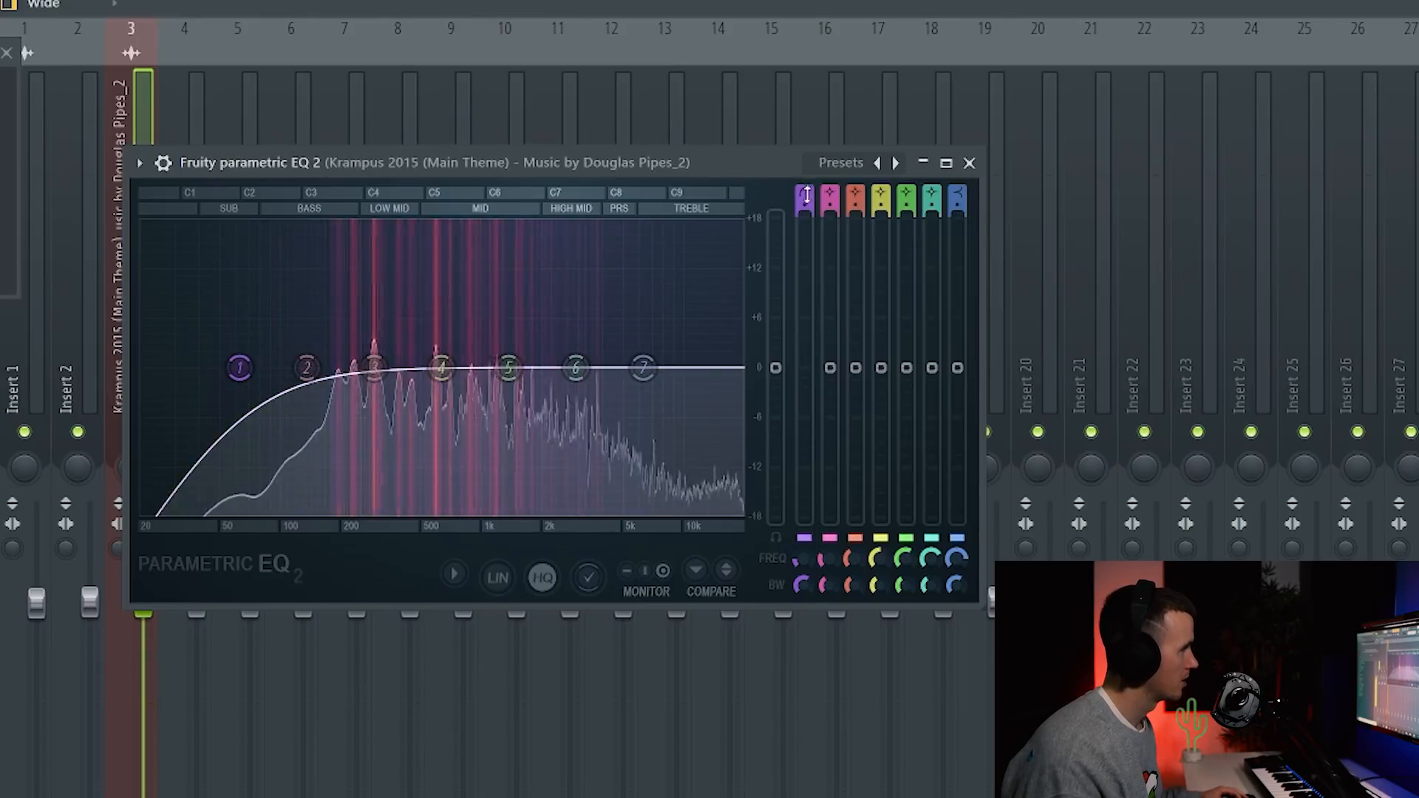
Step: In Parametric EQ 2, set a steeper low cut at about 122 Hz, dip band 3 near 200 Hz and raise the main level
{"action": "left_click", "coordinate": [805, 194]}
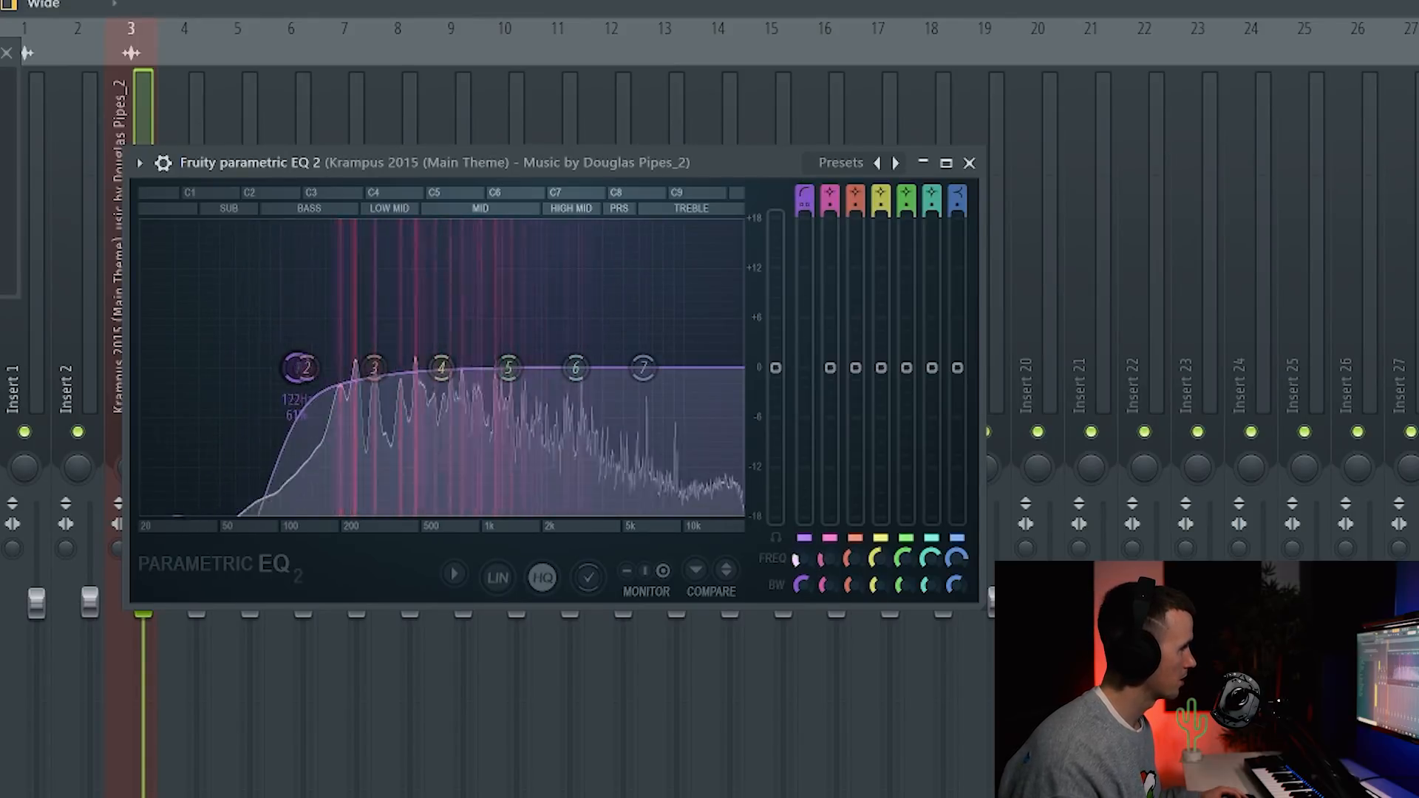
{"action": "left_click_drag", "start_coordinate": [374, 367], "coordinate": [356, 378]}
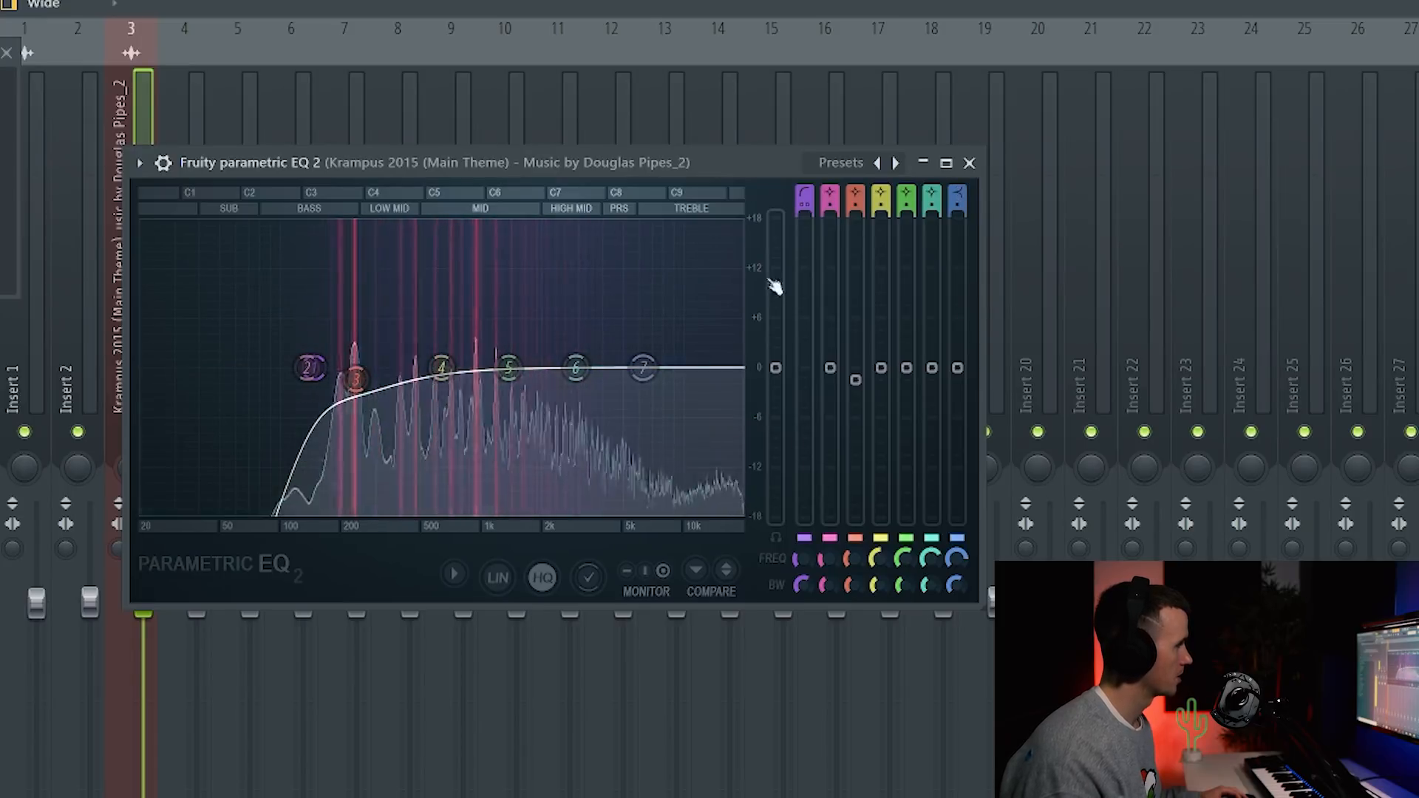
{"action": "left_click_drag", "start_coordinate": [775, 368], "coordinate": [776, 342]}
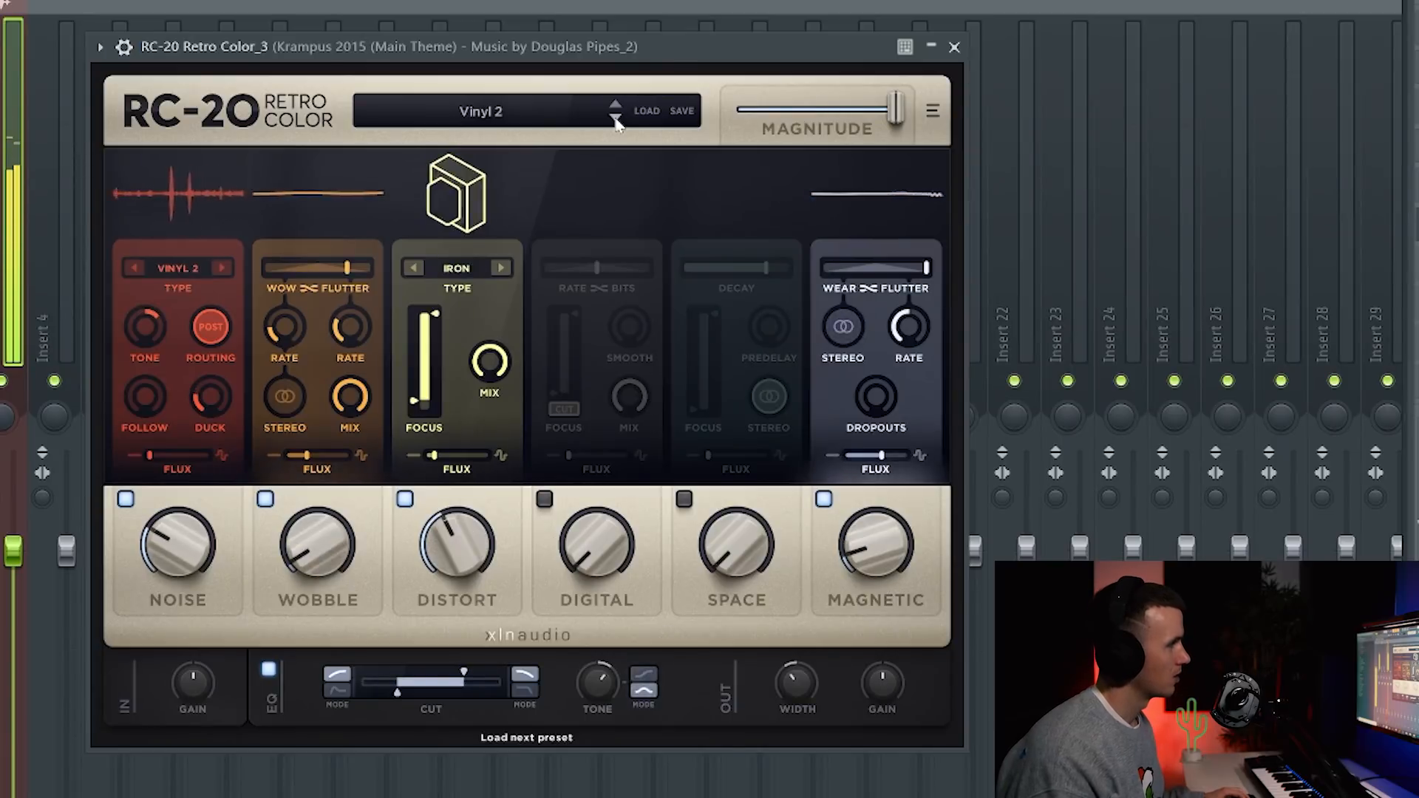
Step: Load the Vinyl 3 preset in RC-20 Retro Color and turn off its Noise module
{"action": "left_click", "coordinate": [617, 120]}
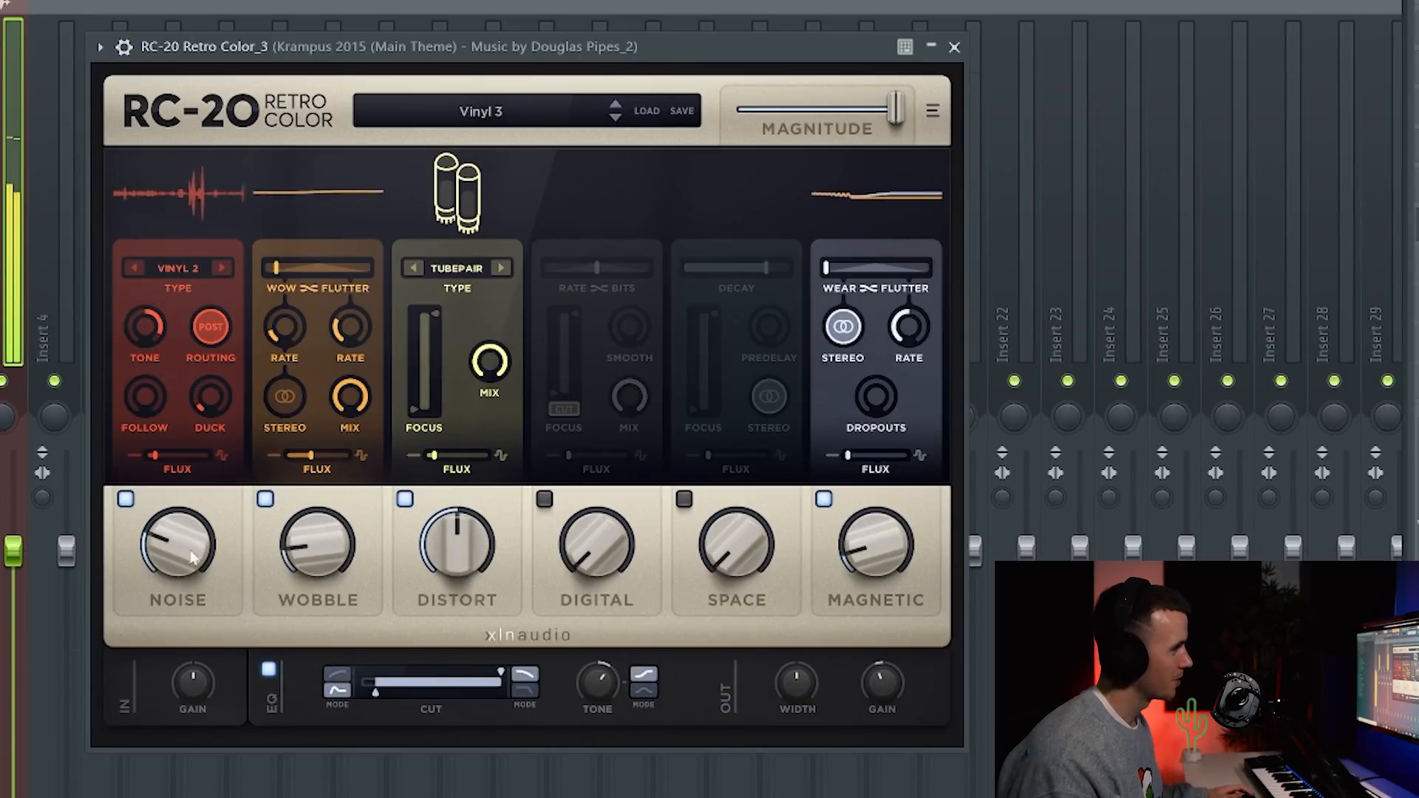
{"action": "left_click_drag", "start_coordinate": [164, 546], "coordinate": [175, 589]}
{"action": "left_click", "coordinate": [126, 499]}
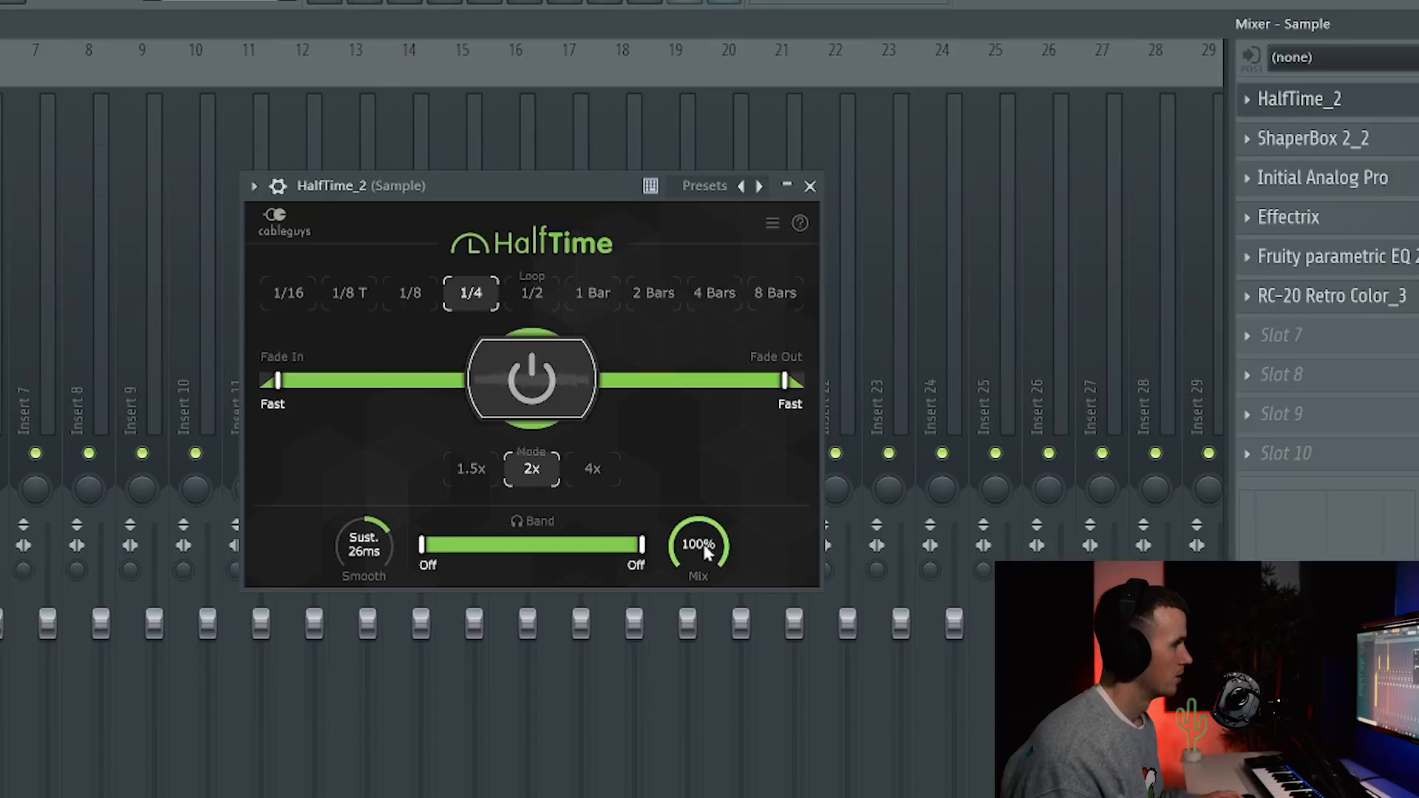
Step: Lower the mix of HalfTime on the Sample track and of Crystallizer on the Bells track
{"action": "left_click_drag", "start_coordinate": [702, 544], "coordinate": [703, 569]}
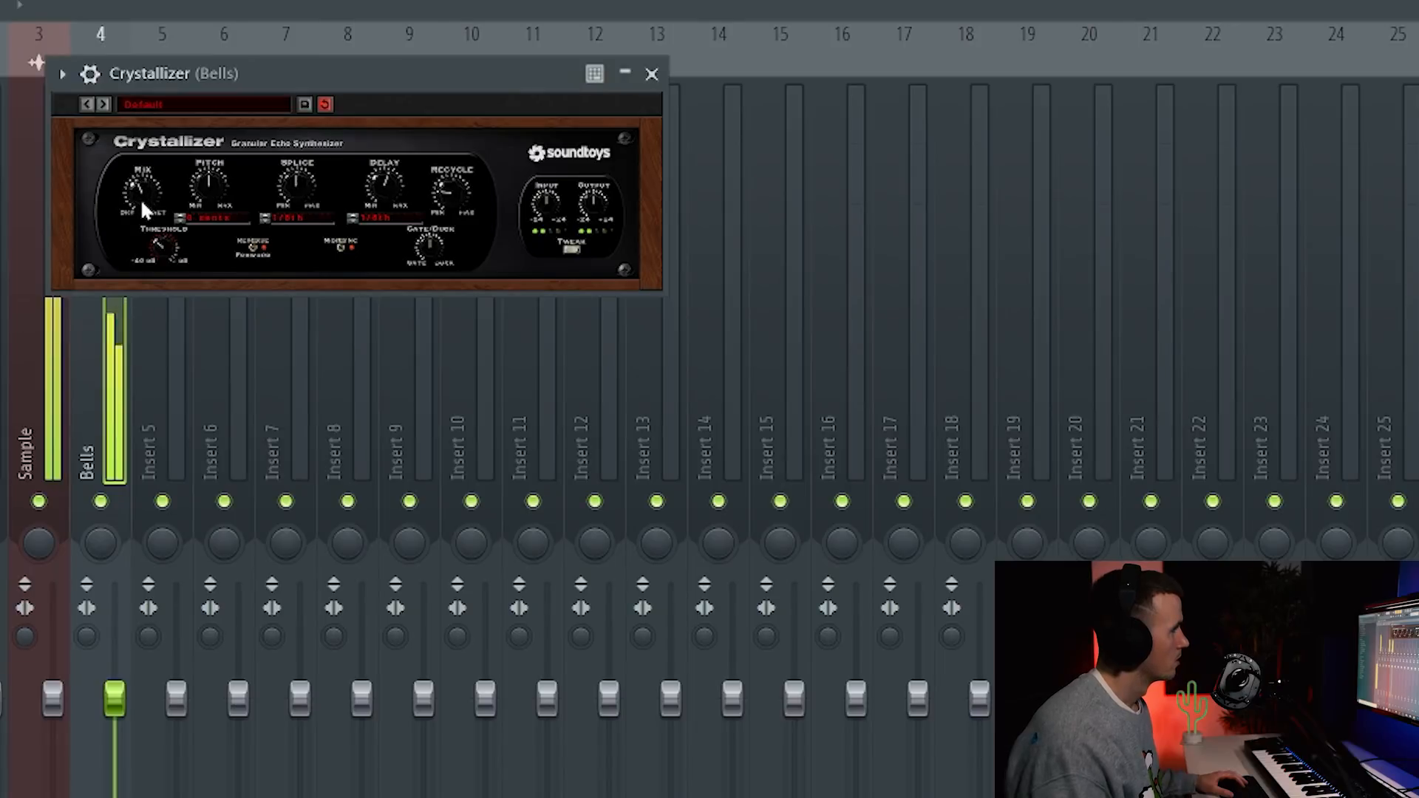
{"action": "left_click_drag", "start_coordinate": [142, 201], "coordinate": [149, 221]}
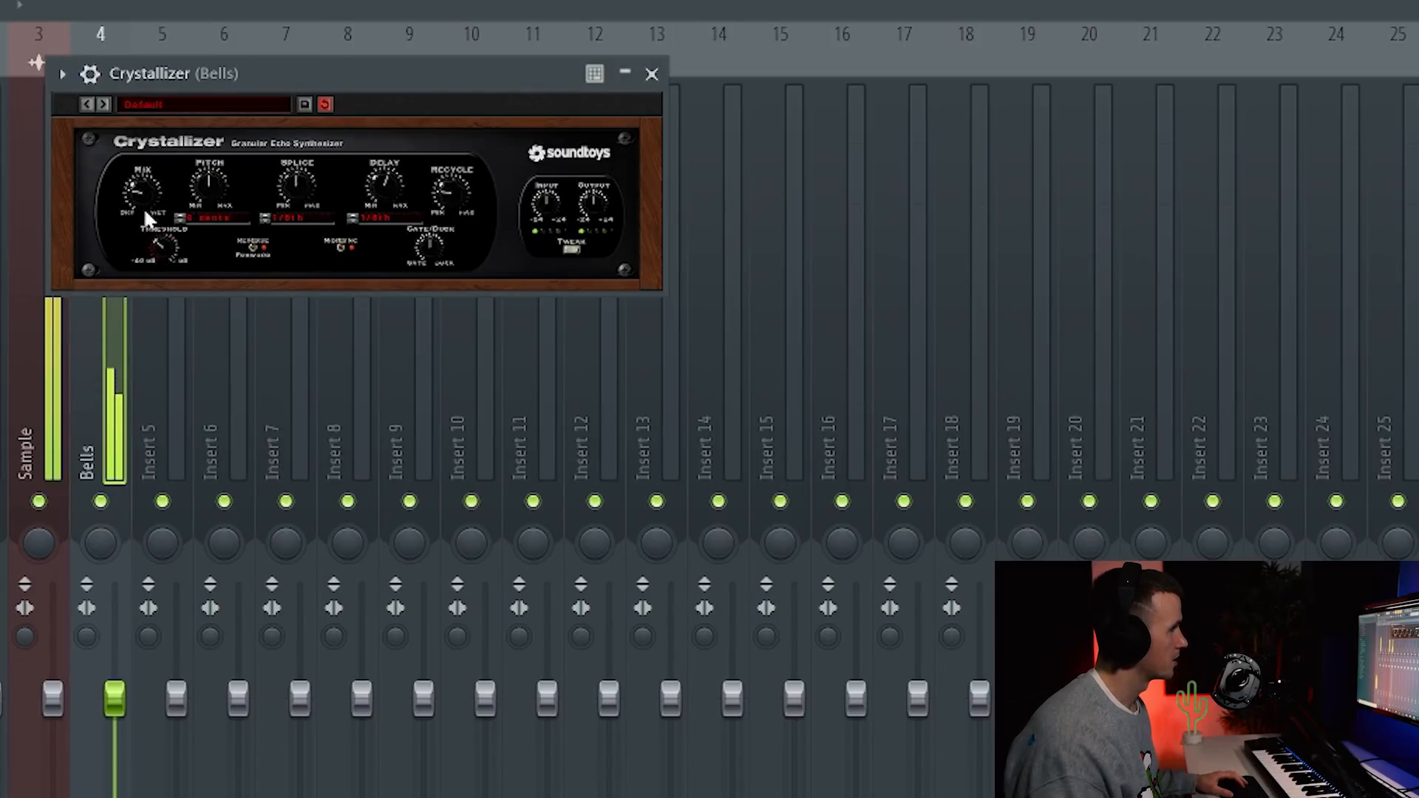
Step: Add ShaperBox 2_2 to the Bells track with a Pan shaper using the Sine-like curve
{"action": "left_click", "coordinate": [1415, 185]}
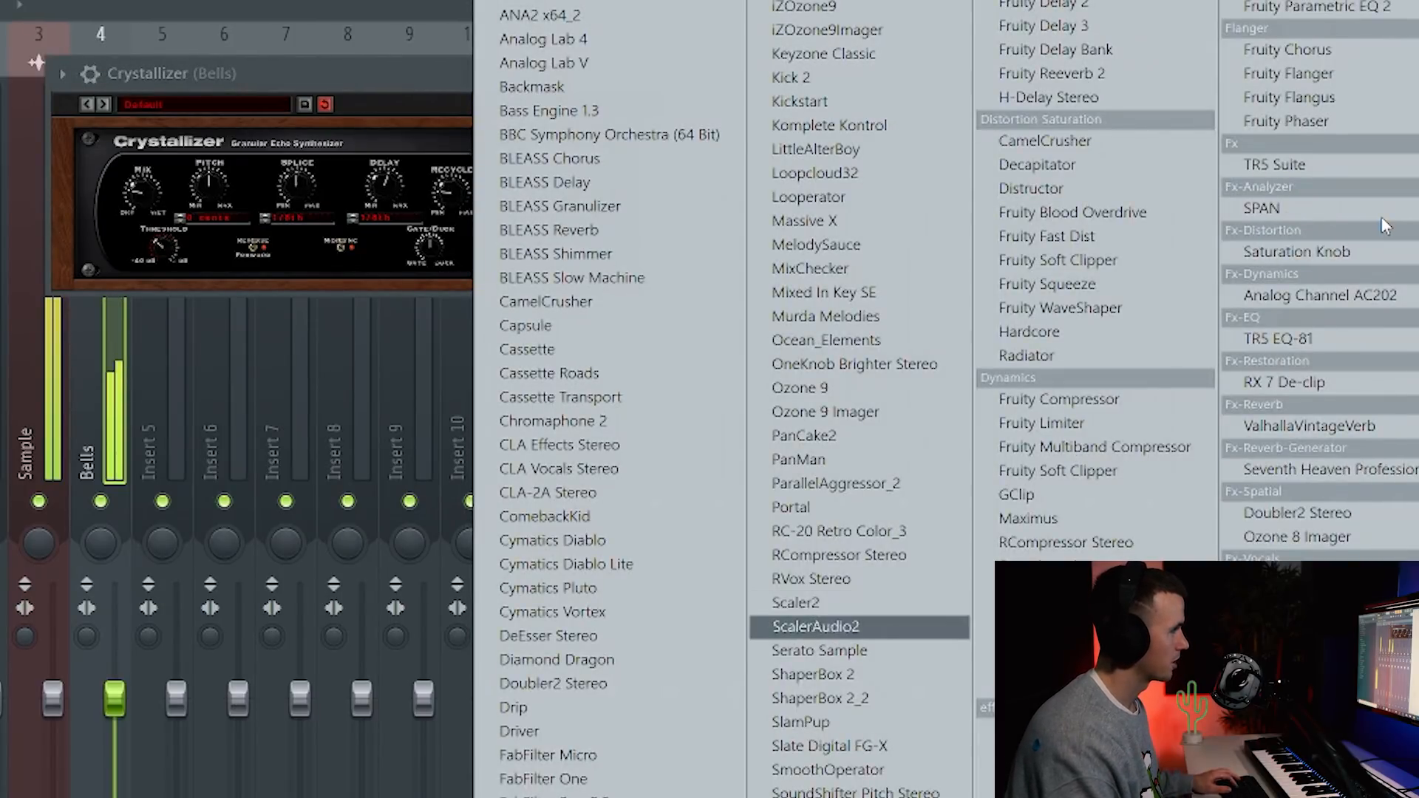
{"action": "key", "text": "Down"}
{"action": "key", "text": "Return"}
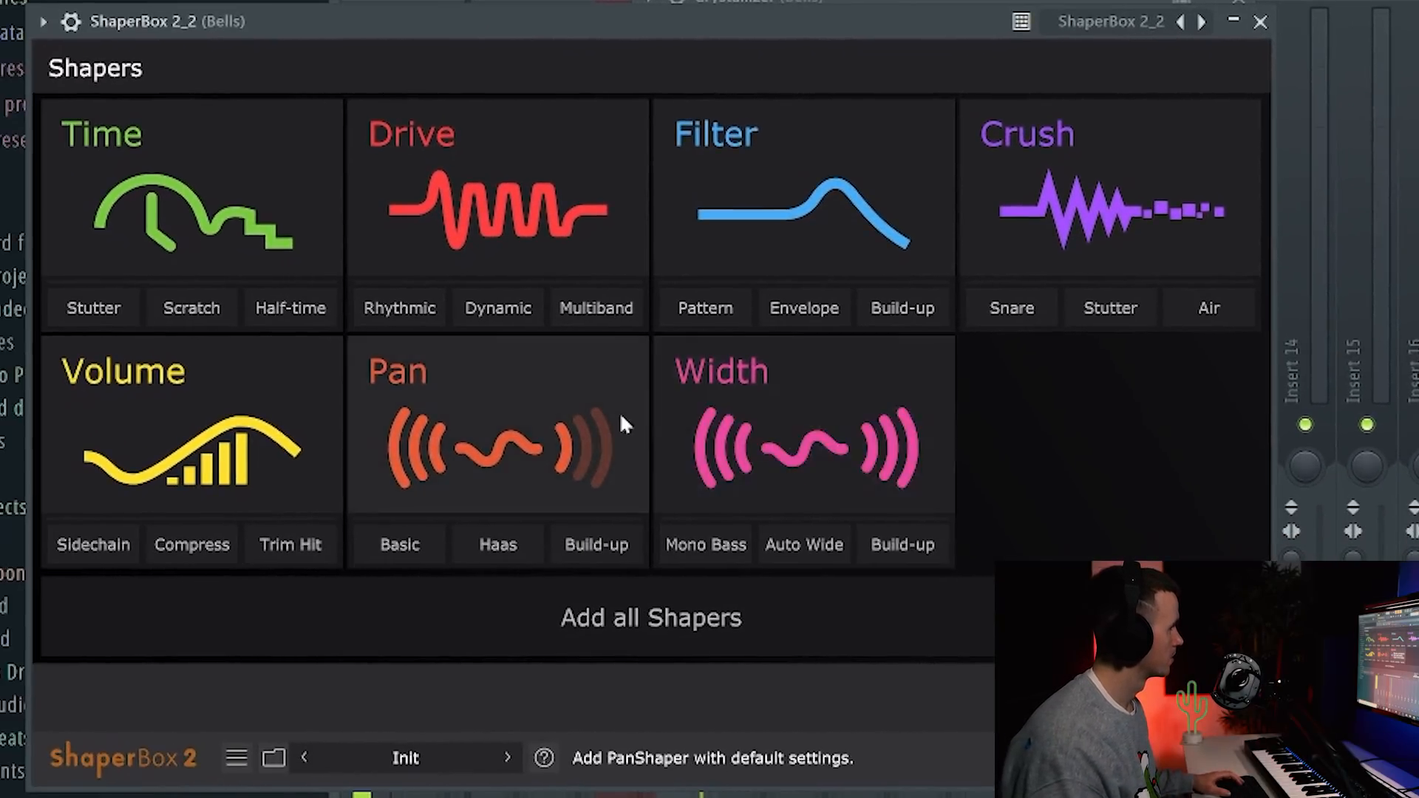
{"action": "left_click", "coordinate": [155, 482]}
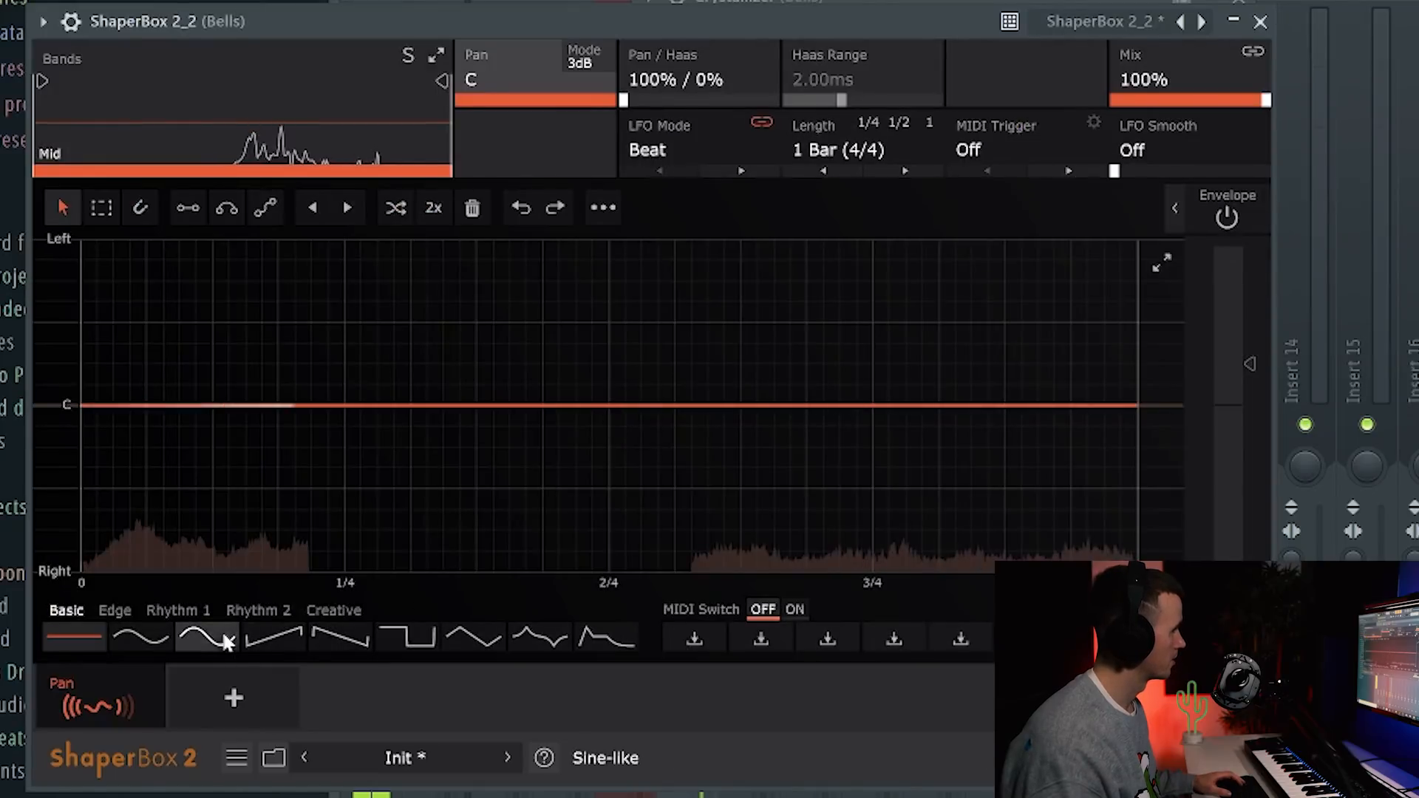
{"action": "left_click", "coordinate": [207, 637]}
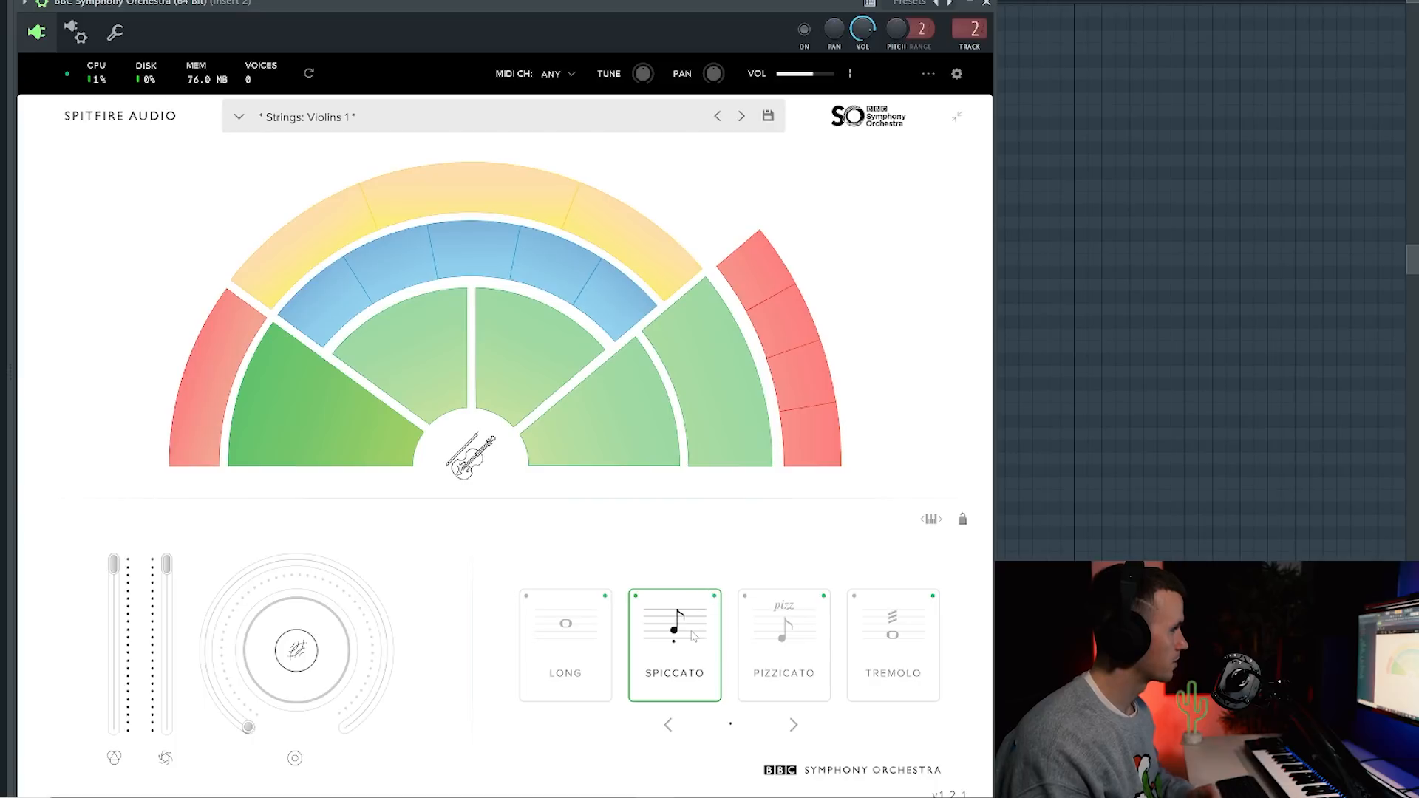
Step: Close the BBC Symphony Orchestra window and add an A5 note right after the second A#5 in the piano roll
{"action": "mouse_move", "coordinate": [382, 418]}
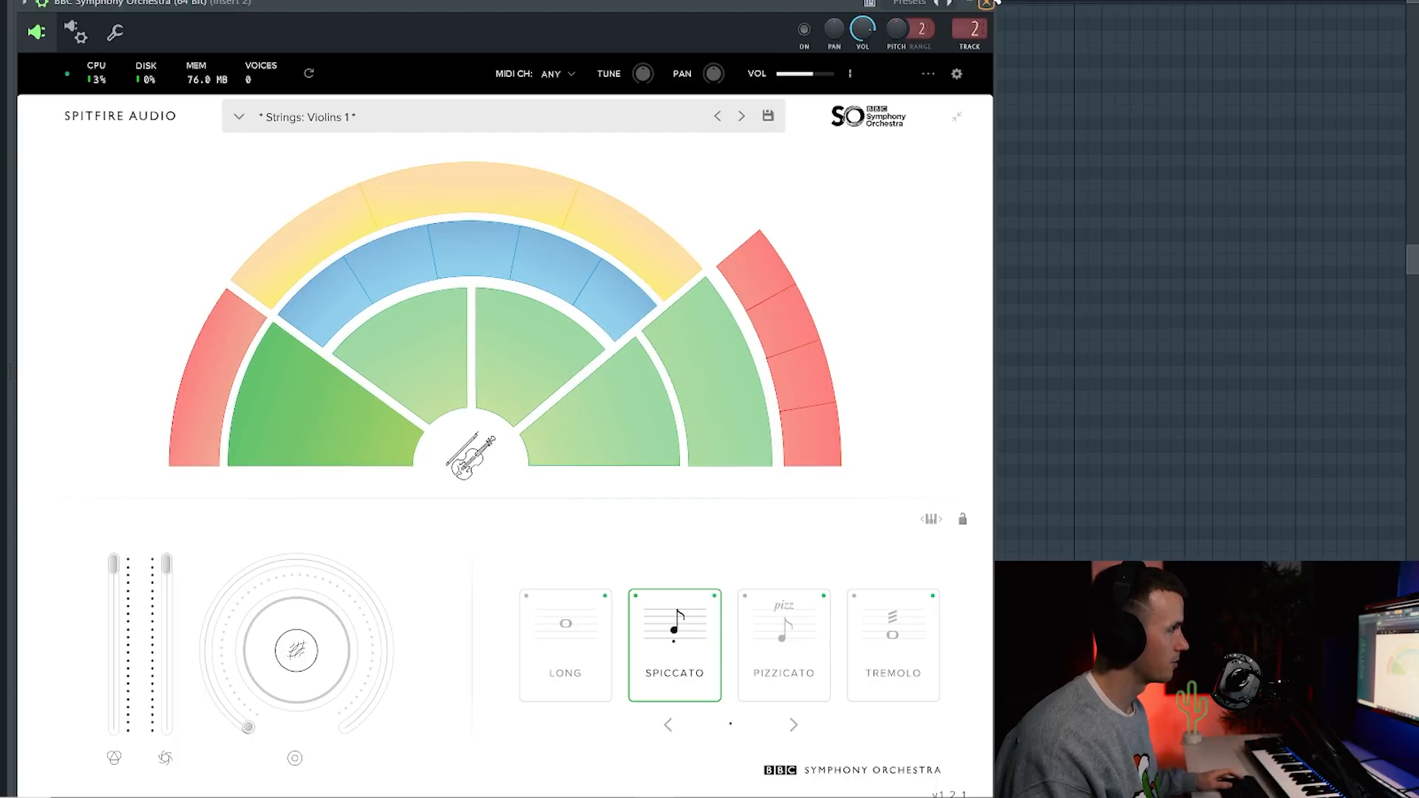
{"action": "left_click", "coordinate": [989, 4]}
{"action": "left_click", "coordinate": [187, 285]}
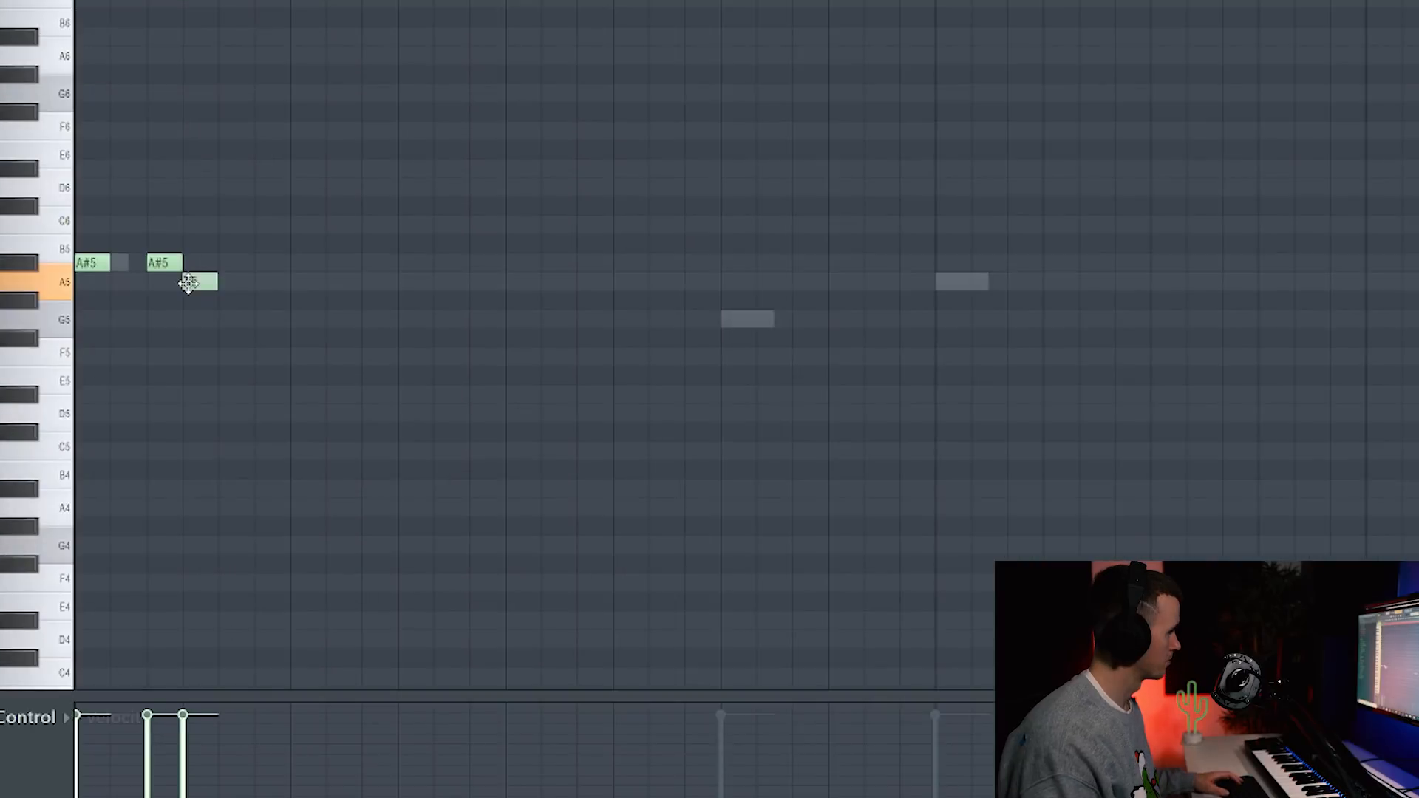
{"action": "key", "text": "space"}
Step: Rework the violin notes following the first A#5 into A5, A#5 and F5 while auditioning the phrase
{"action": "left_click_drag", "start_coordinate": [163, 267], "coordinate": [215, 324]}
{"action": "key", "text": "space"}
{"action": "key", "text": "space"}
{"action": "left_click", "coordinate": [238, 361]}
{"action": "key", "text": "space"}
{"action": "left_click_drag", "start_coordinate": [222, 328], "coordinate": [224, 268]}
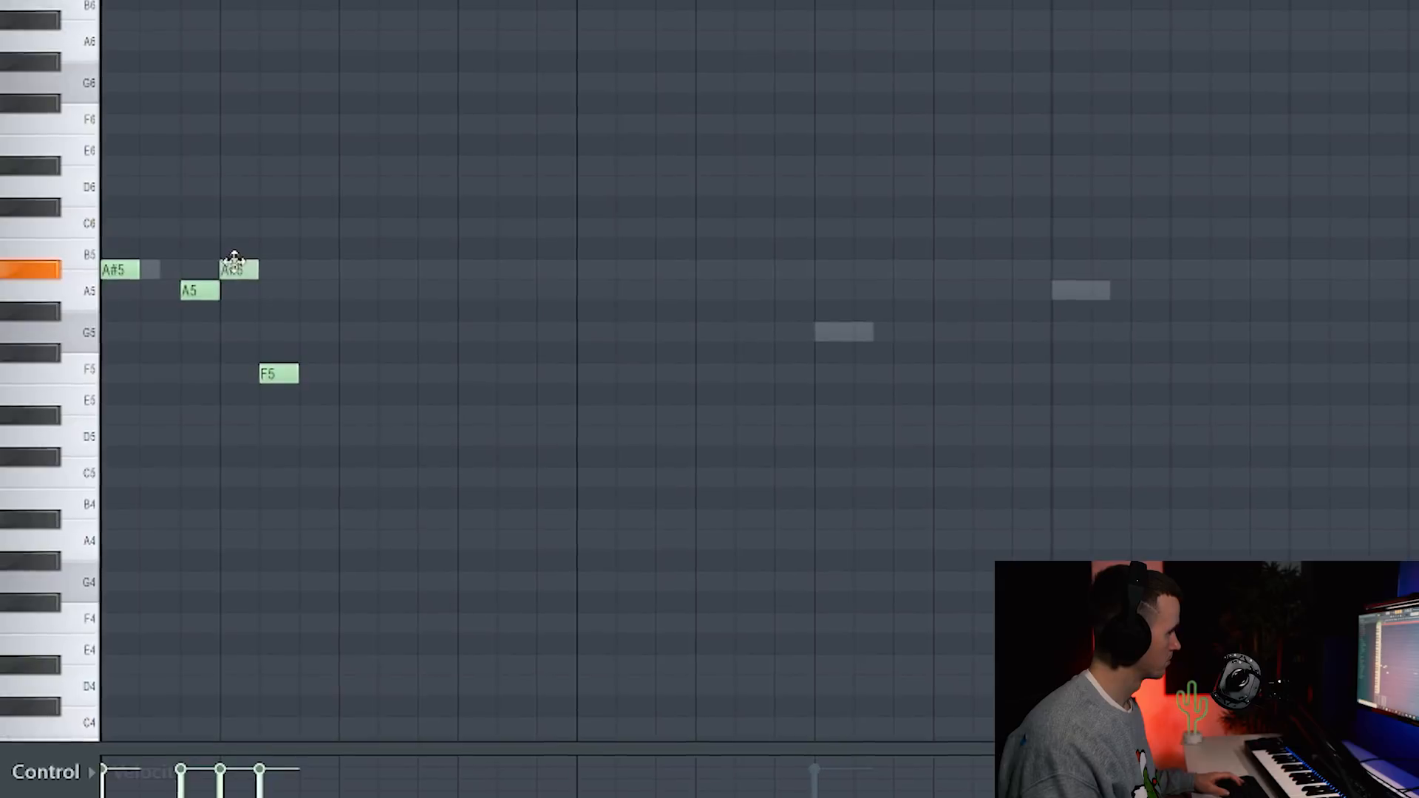
Step: Change the phrase's F5 to G5 and lay out repeats of the four-note violin phrase an octave higher
{"action": "left_click_drag", "start_coordinate": [288, 379], "coordinate": [290, 333]}
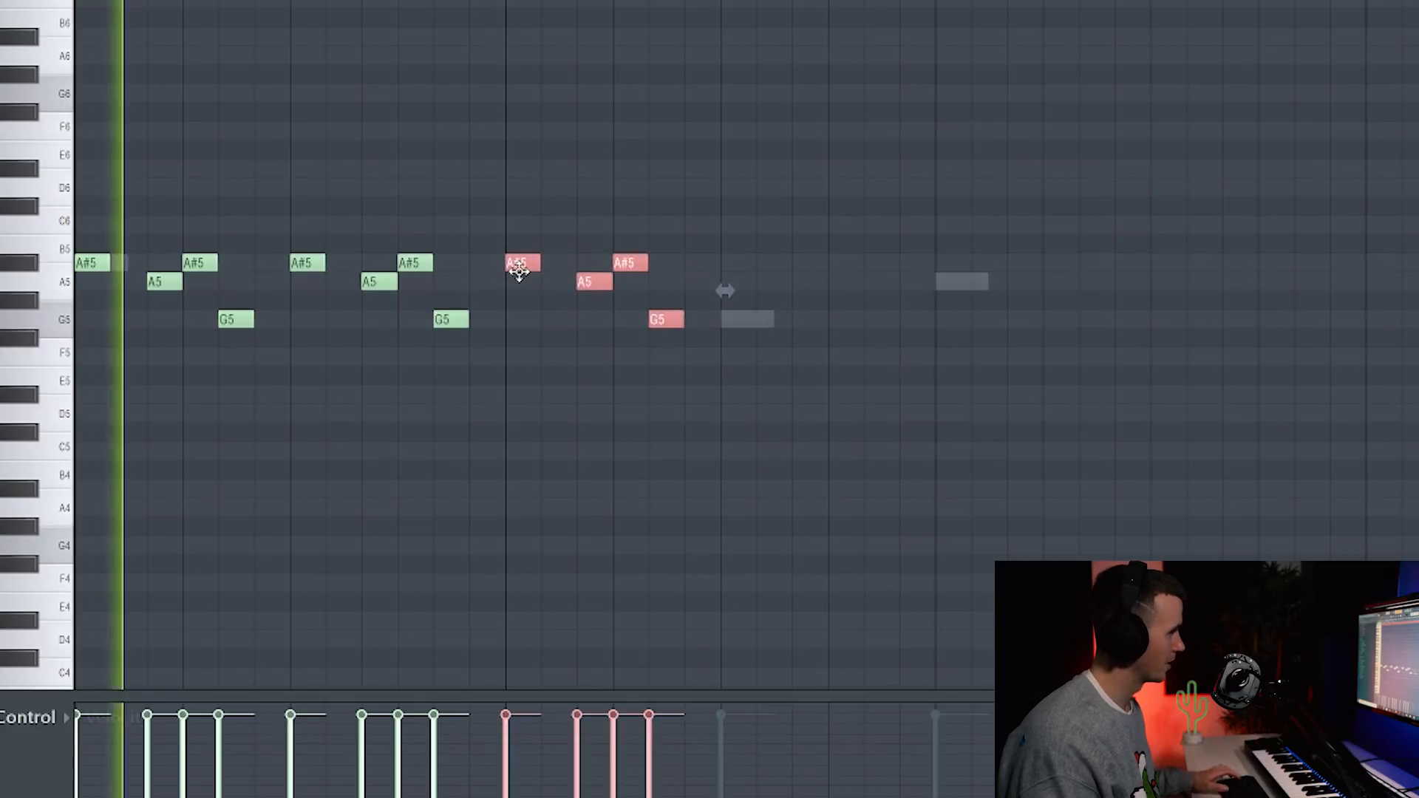
{"action": "scroll", "coordinate": [518, 273], "scroll_direction": "down", "scroll_amount": 2}
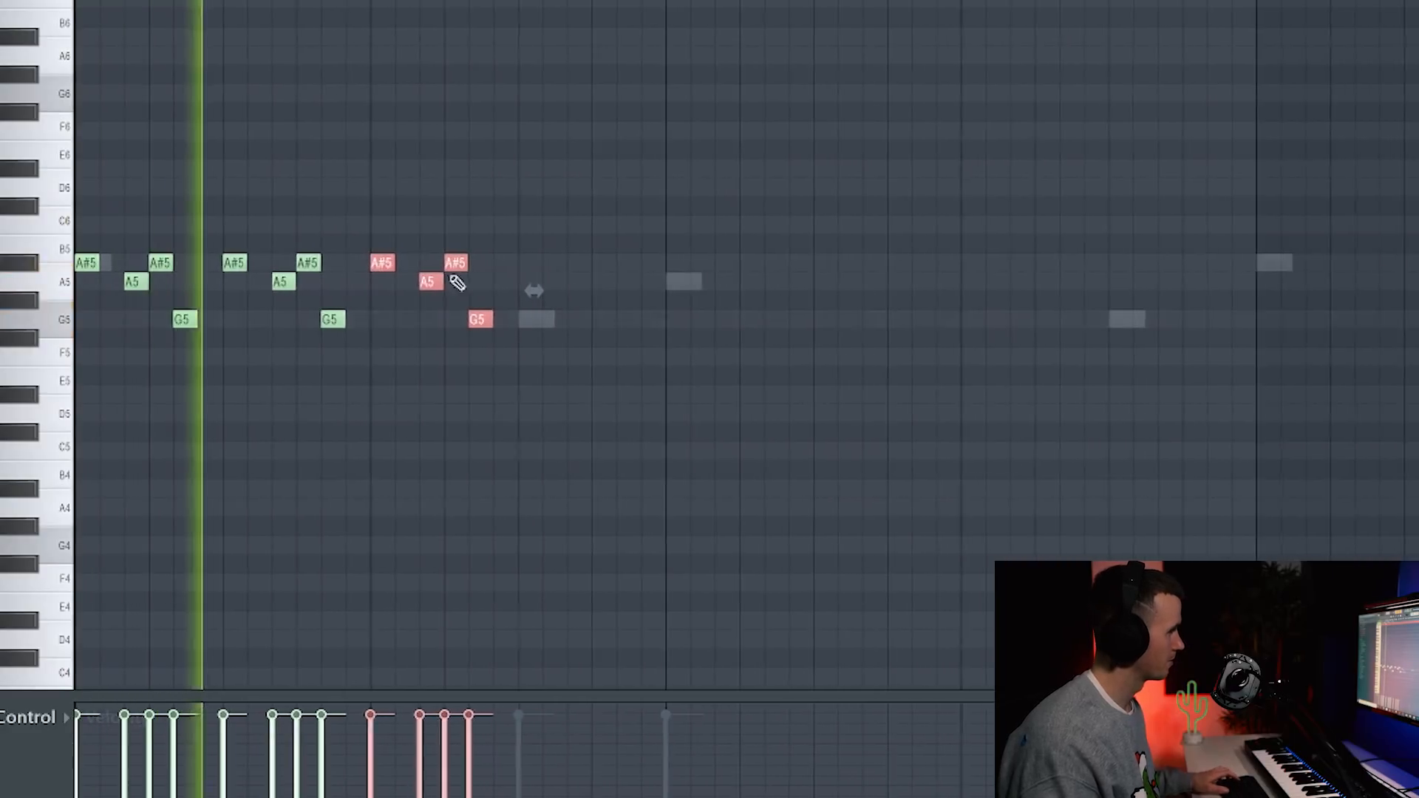
{"action": "left_click", "coordinate": [467, 257], "text": "ctrl"}
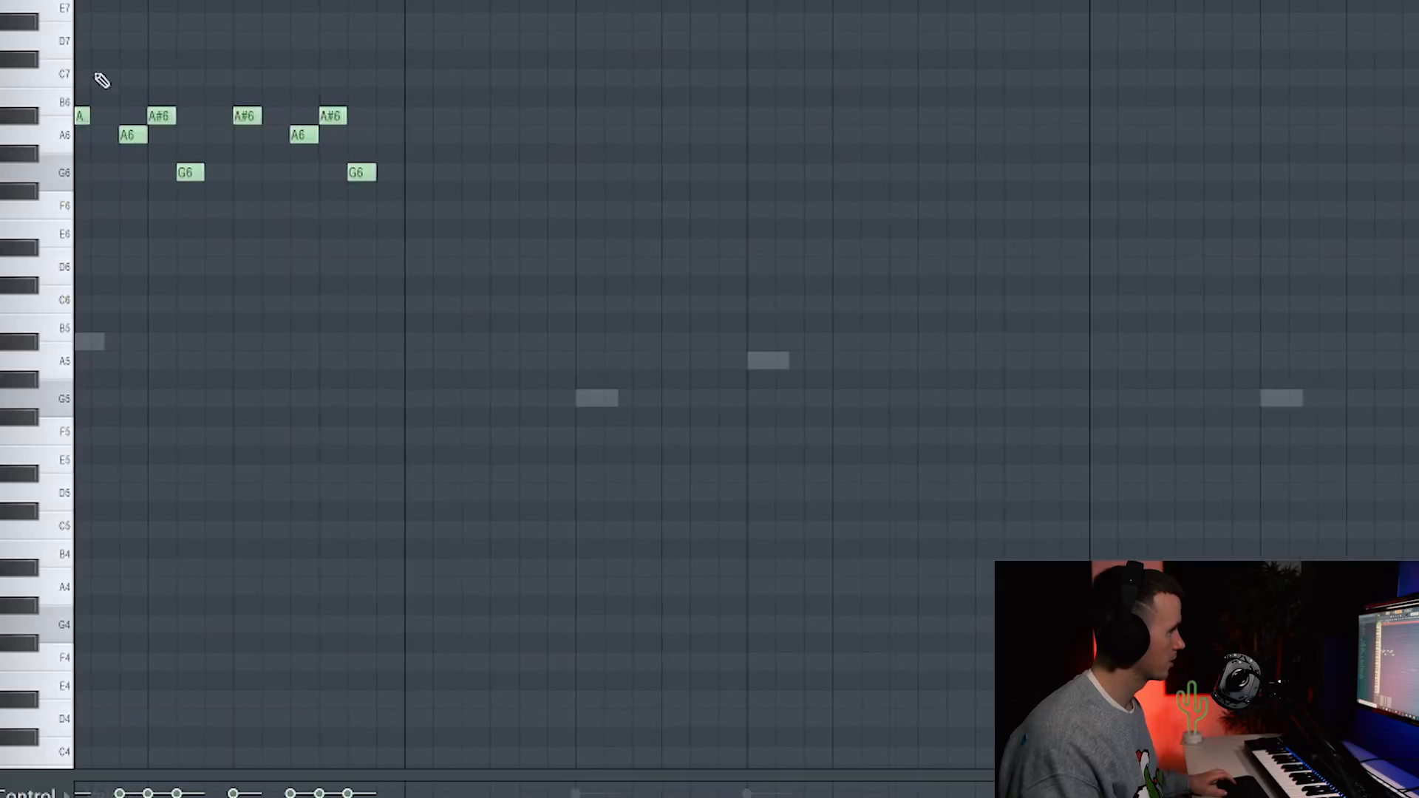
Step: Vary the velocities of the A6, A#6 and G6 notes by lowering them to uneven levels while auditioning the phrase
{"action": "scroll", "coordinate": [99, 79], "scroll_direction": "up", "scroll_amount": 2}
{"action": "key", "text": "space"}
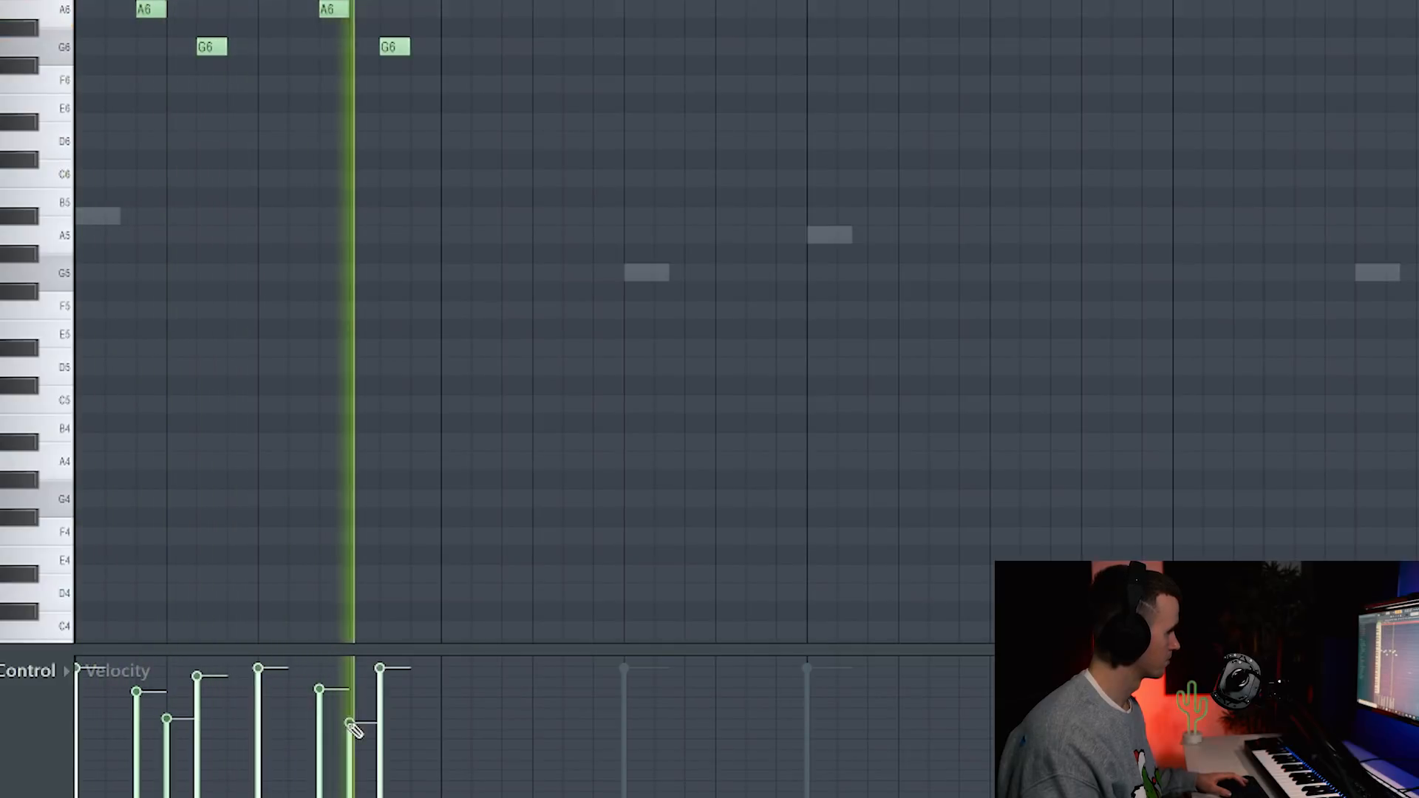
{"action": "key", "text": "space"}
{"action": "left_click_drag", "start_coordinate": [383, 690], "coordinate": [385, 677]}
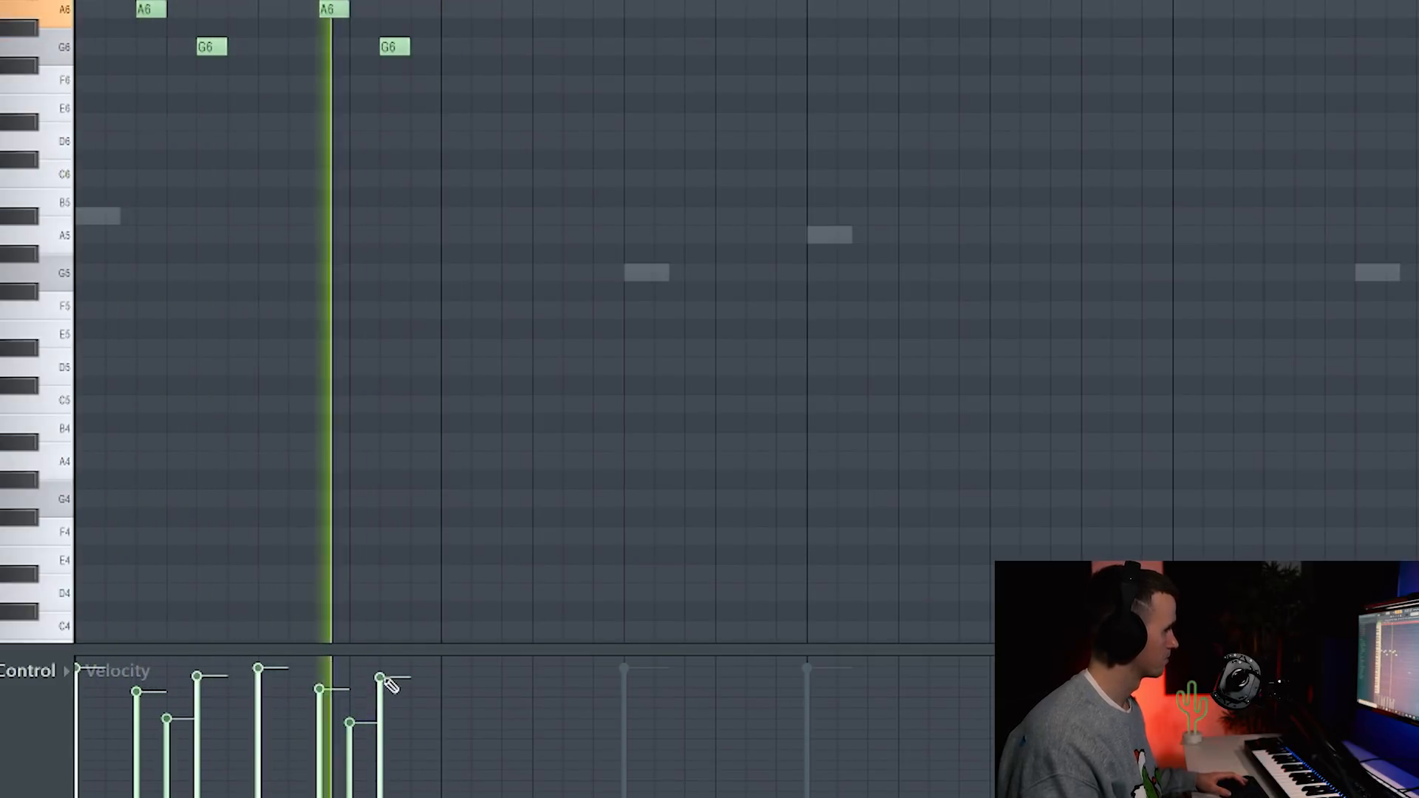
{"action": "key", "text": "space"}
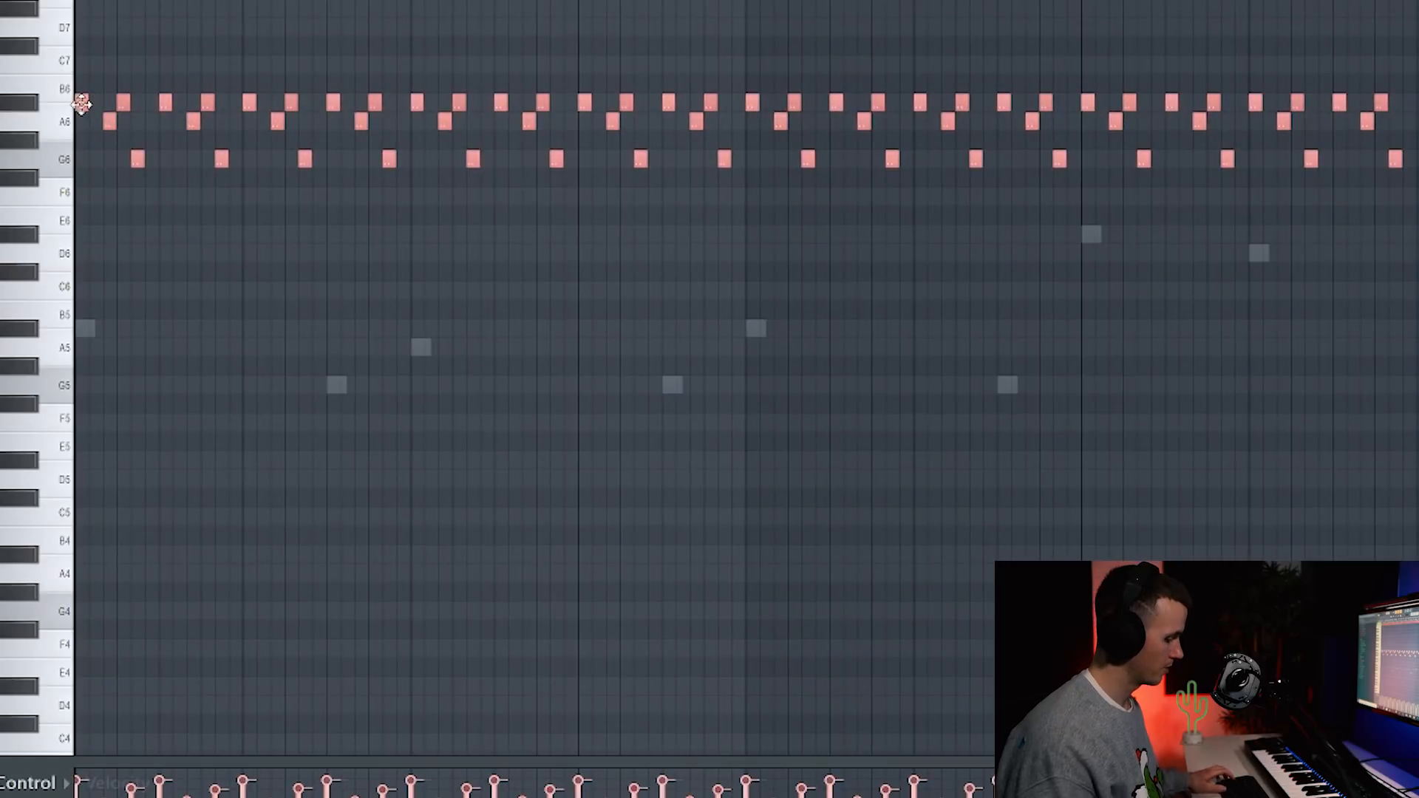
Step: Fill the pattern with the violin phrase and double it an octave lower on A#5, A5 and G5
{"action": "key", "text": "ctrl+Down"}
{"action": "left_click_drag", "start_coordinate": [1417, 2], "coordinate": [28, 230]}
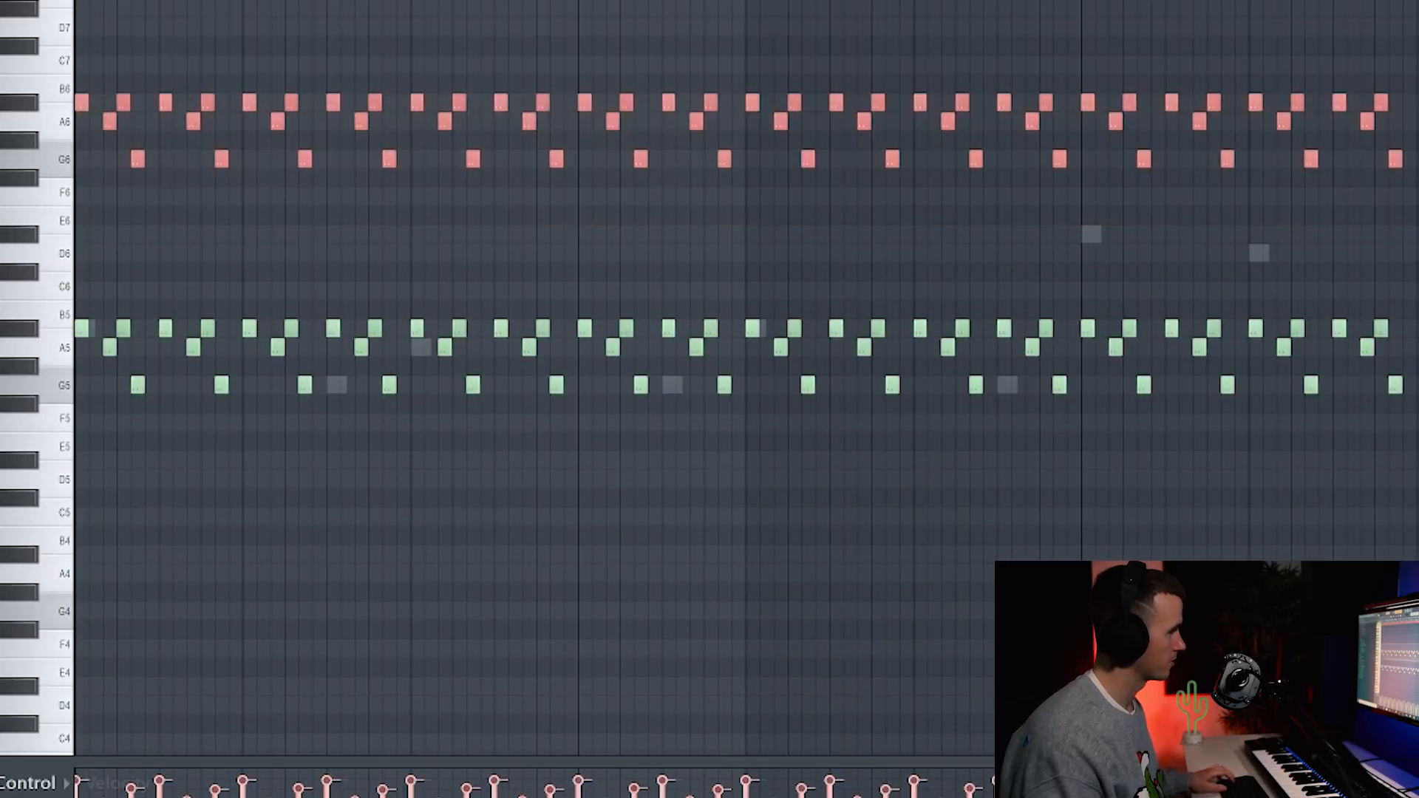
{"action": "key", "text": "space"}
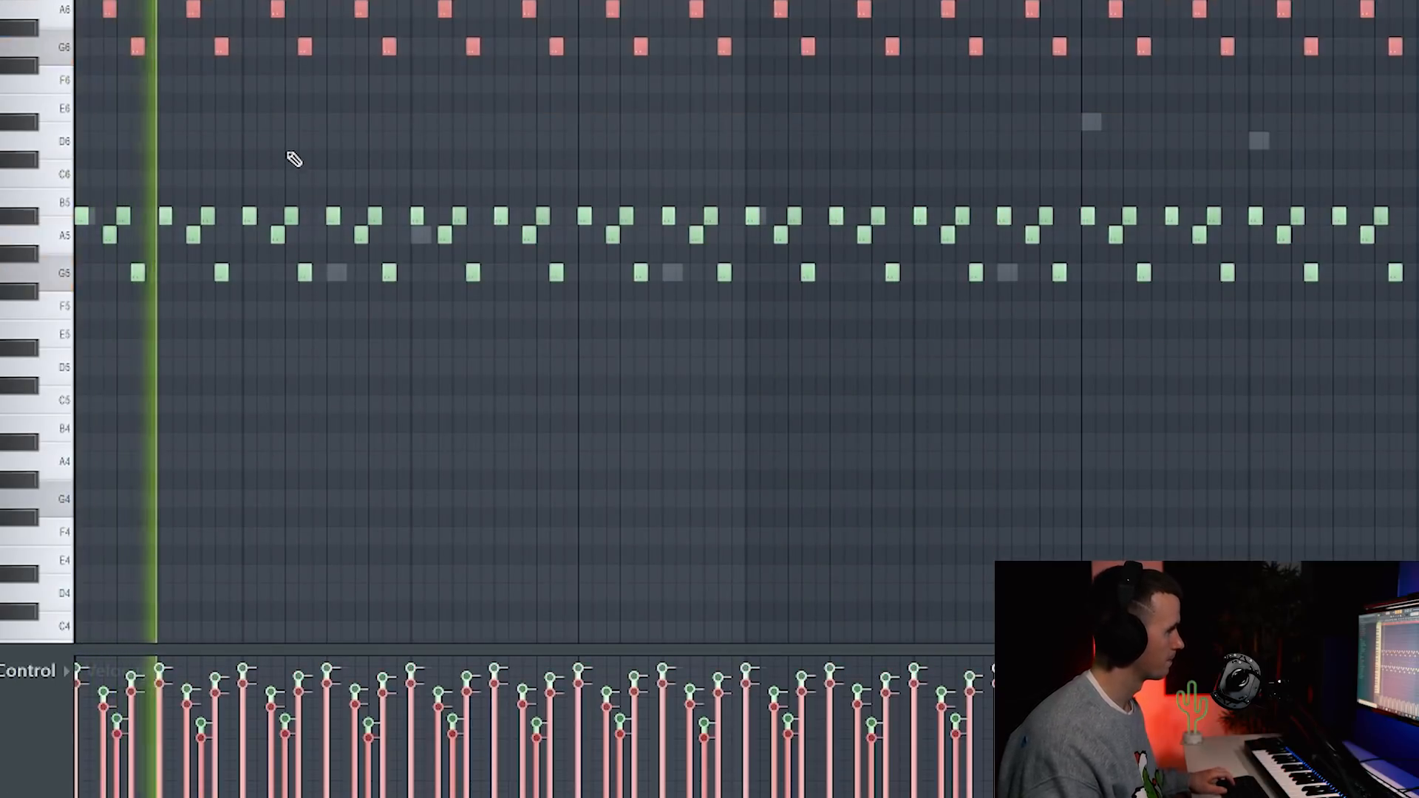
{"action": "key", "text": "ctrl+d"}
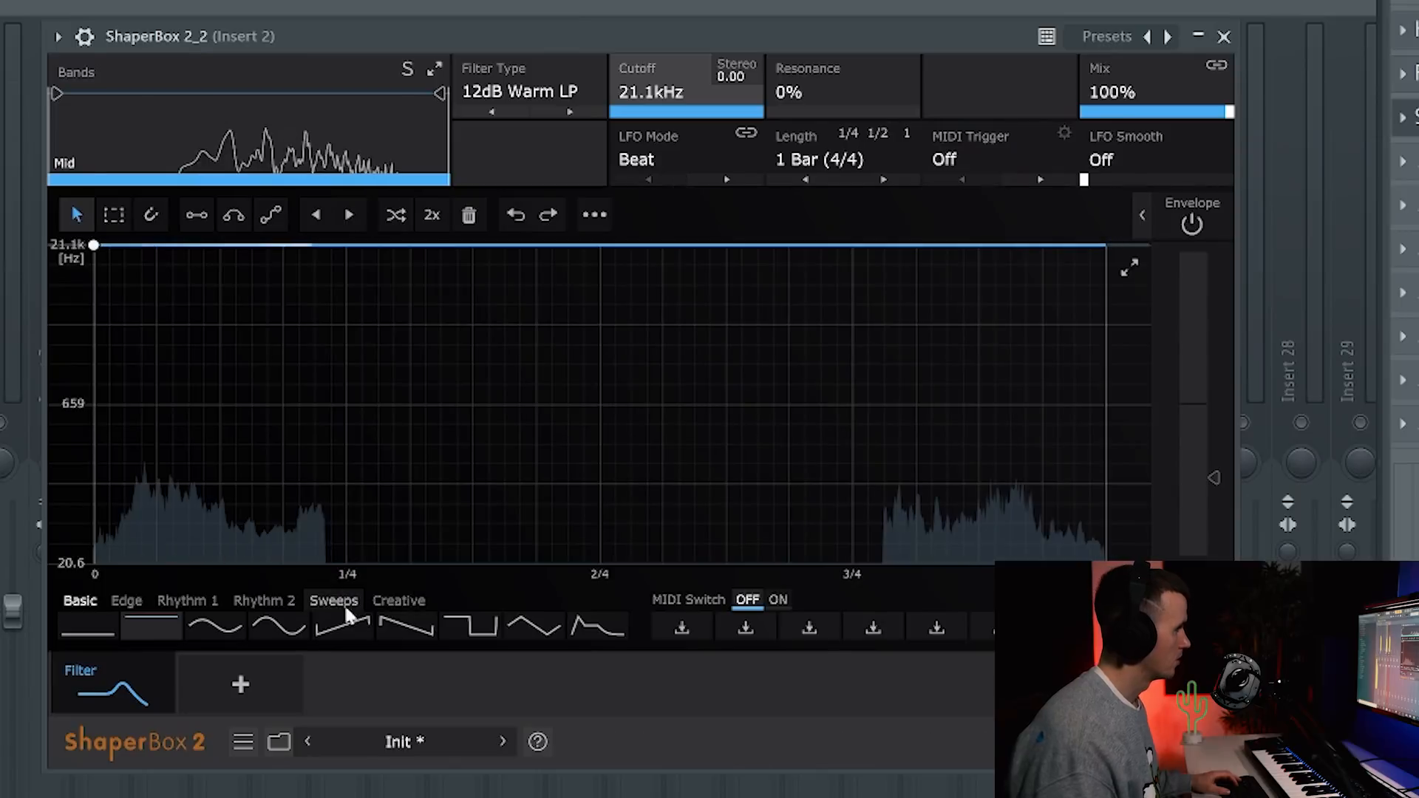
Step: Give the ShaperBox 2_2 filter cutoff on Insert 2 a four-cycle rising curve from the Sweeps shapes
{"action": "left_click", "coordinate": [344, 628]}
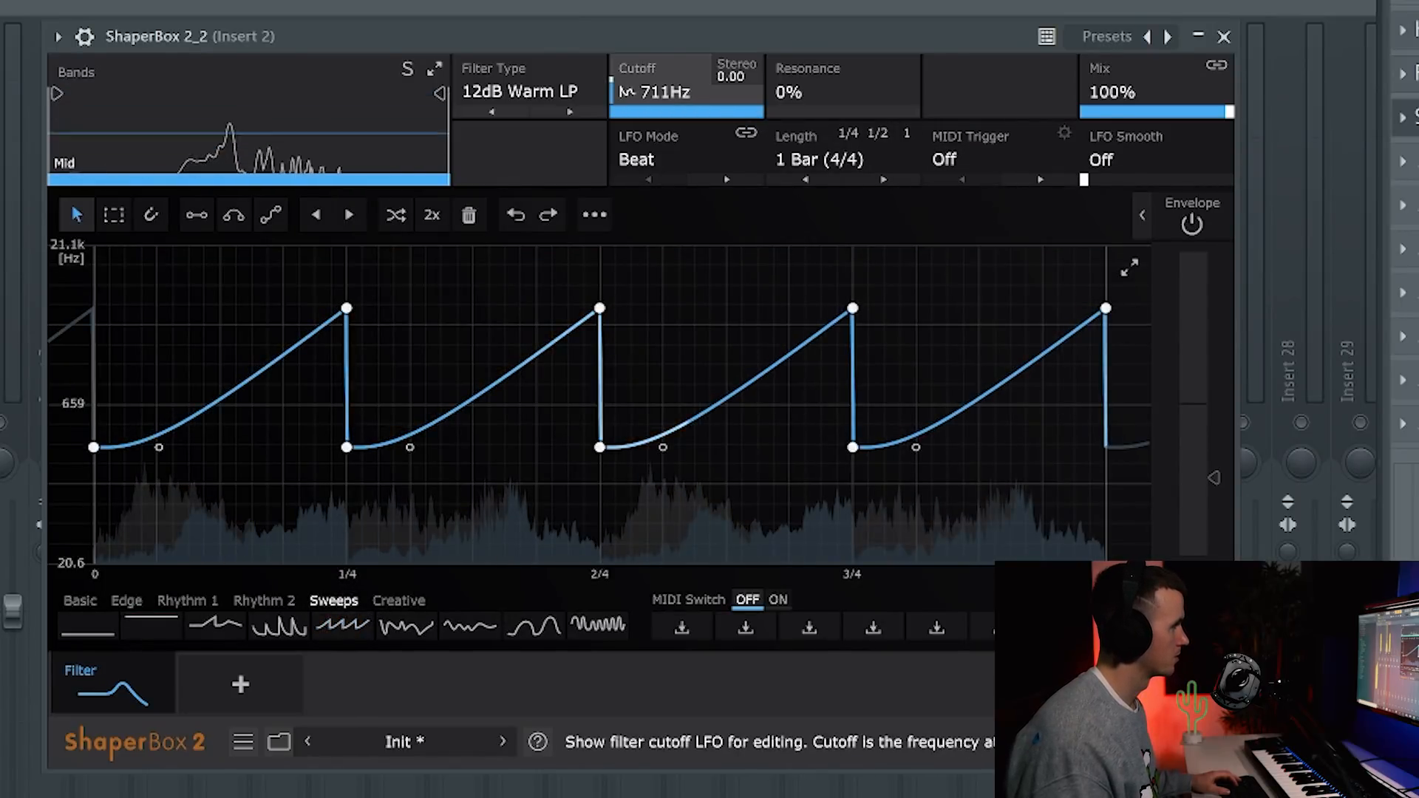
{"action": "left_click_drag", "start_coordinate": [663, 92], "coordinate": [663, 46]}
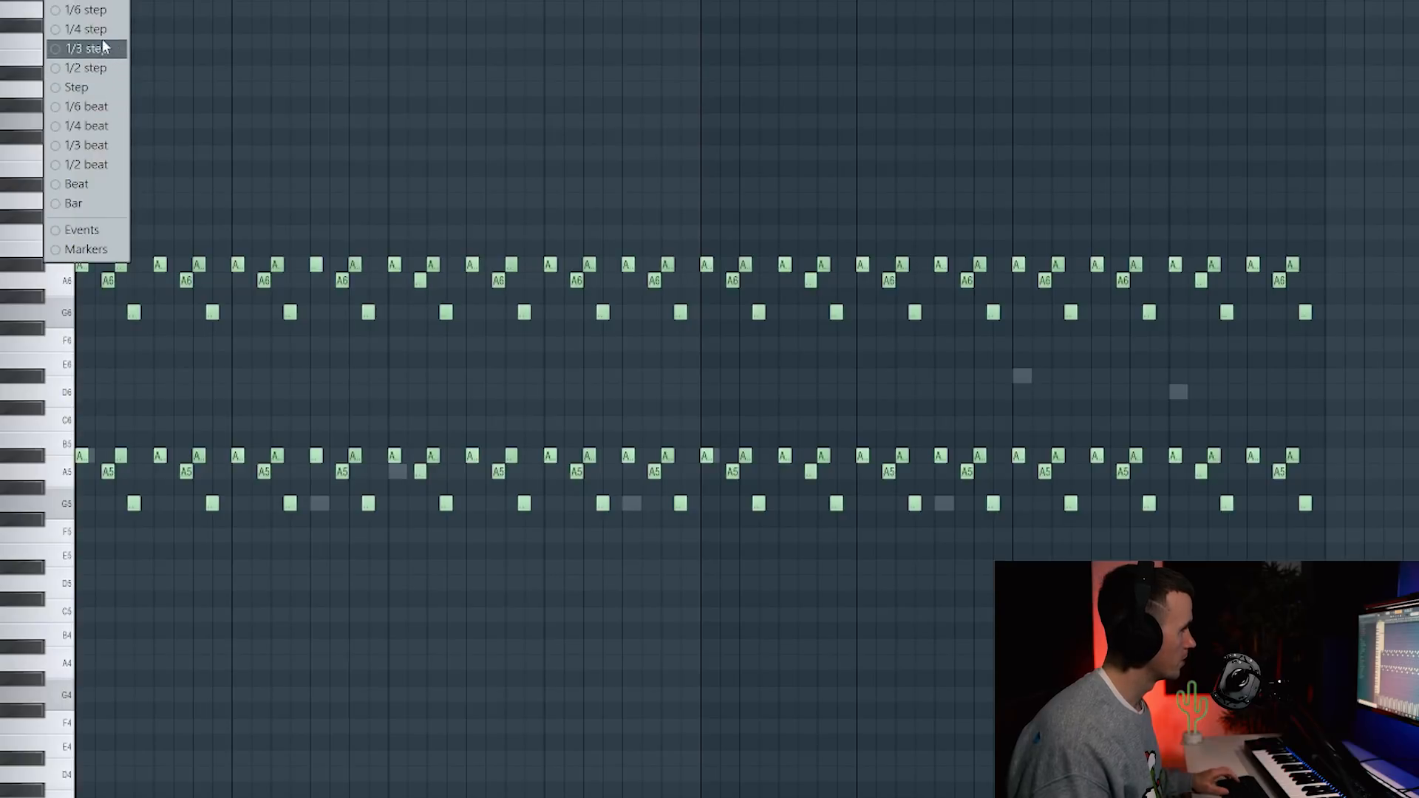
Step: Select all the violin notes in both octaves of the pattern
{"action": "key", "text": "ctrl+a"}
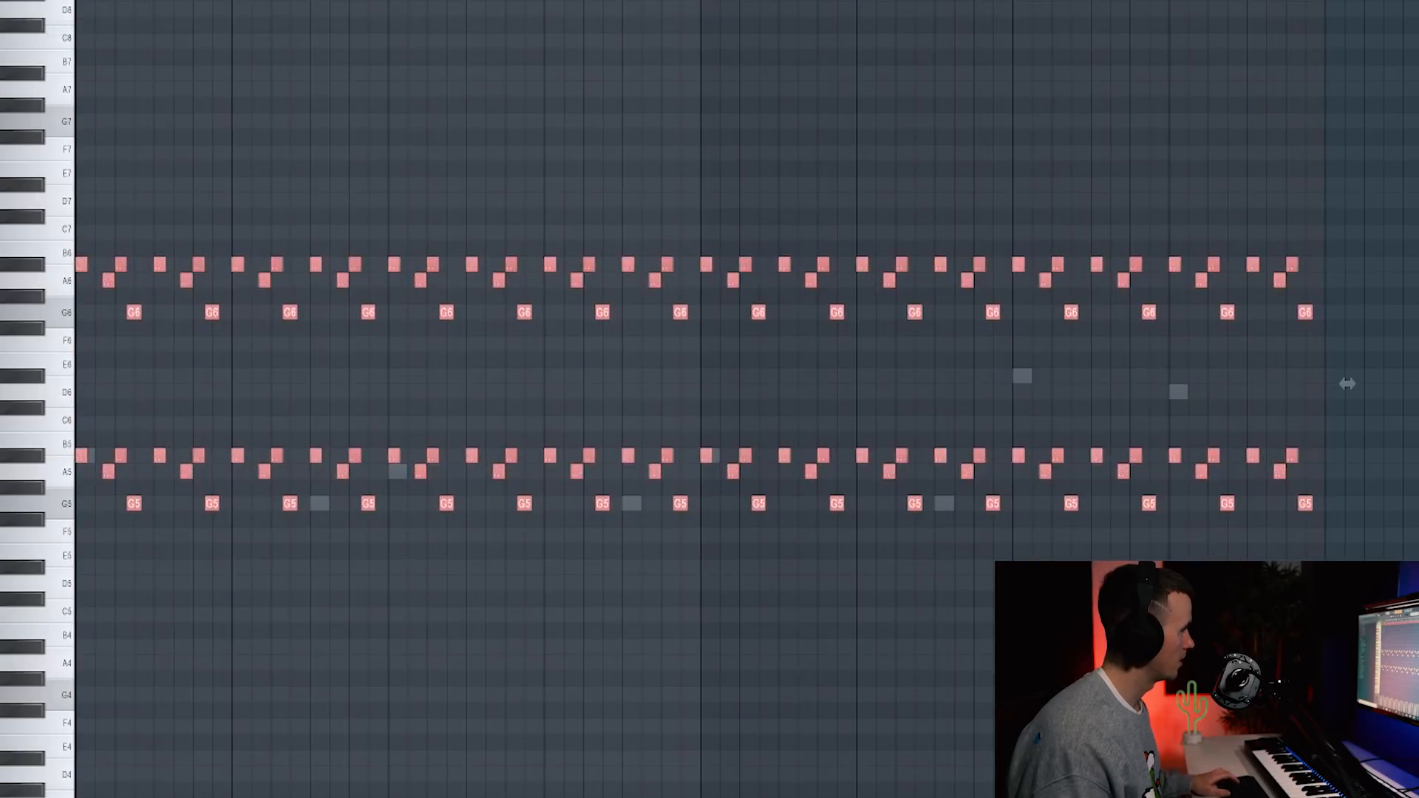
{"action": "left_click", "coordinate": [58, 2]}
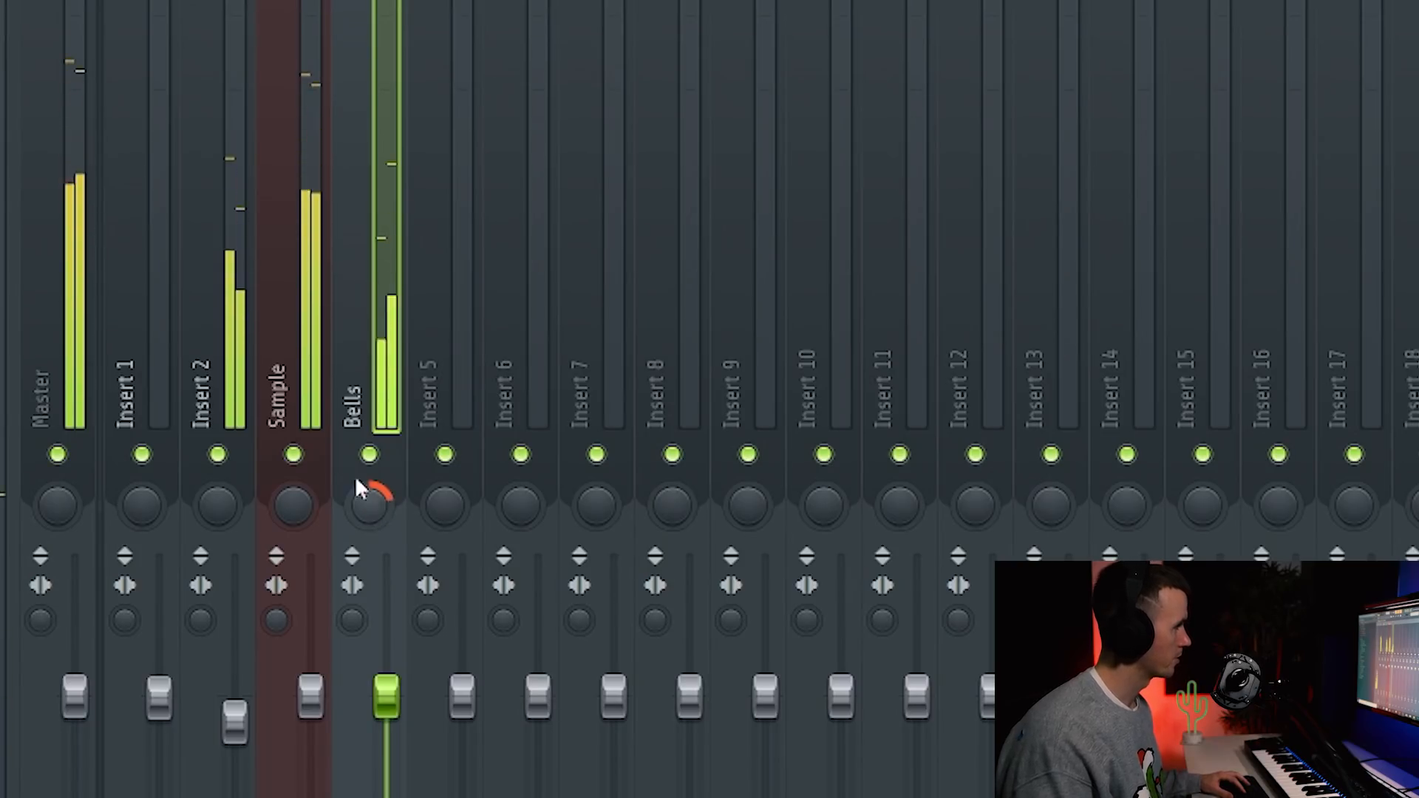
Step: Open the options of mixer track Insert 2 and arm an Edison recording with the On Play mode
{"action": "right_click", "coordinate": [240, 364]}
{"action": "left_click", "coordinate": [392, 2]}
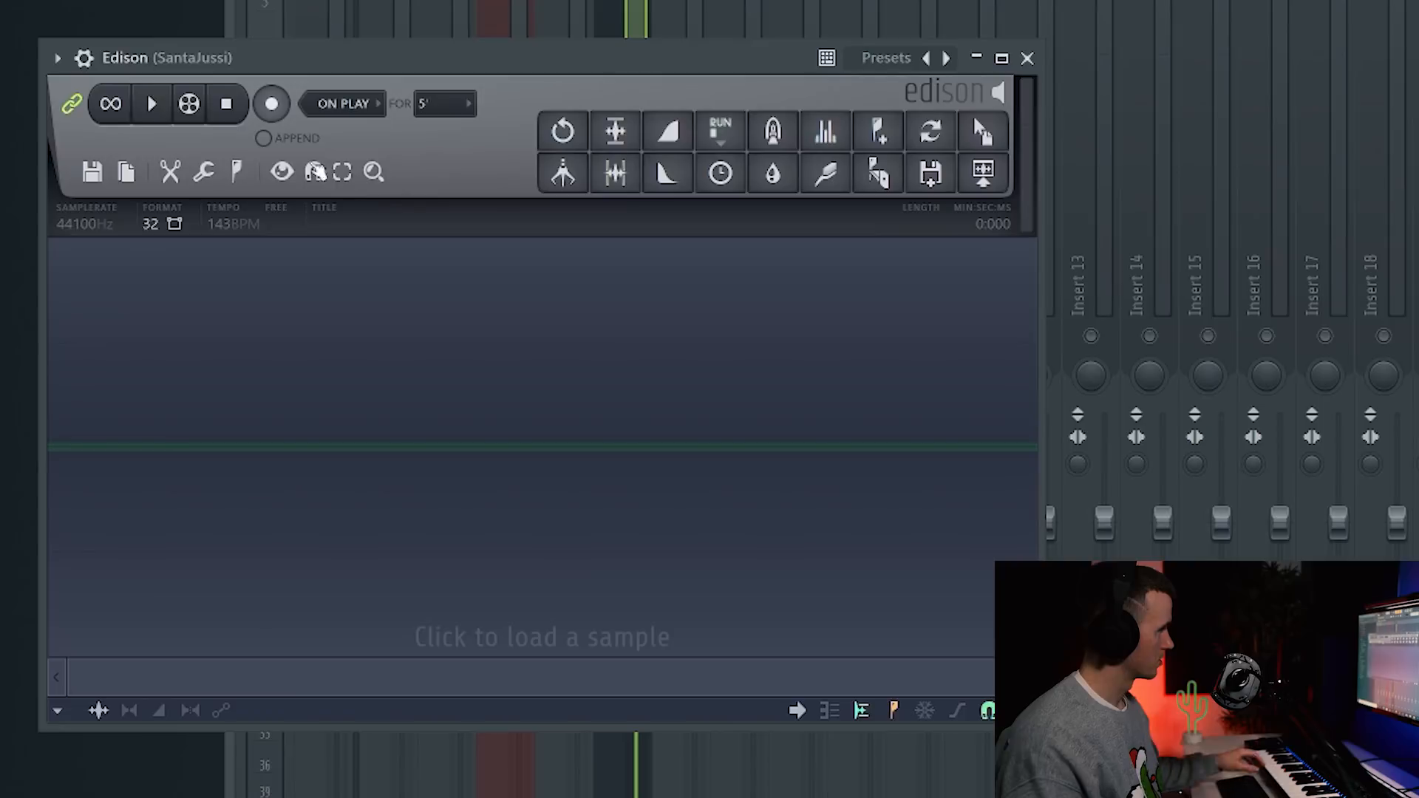
{"action": "left_click", "coordinate": [368, 151]}
{"action": "left_click", "coordinate": [273, 104]}
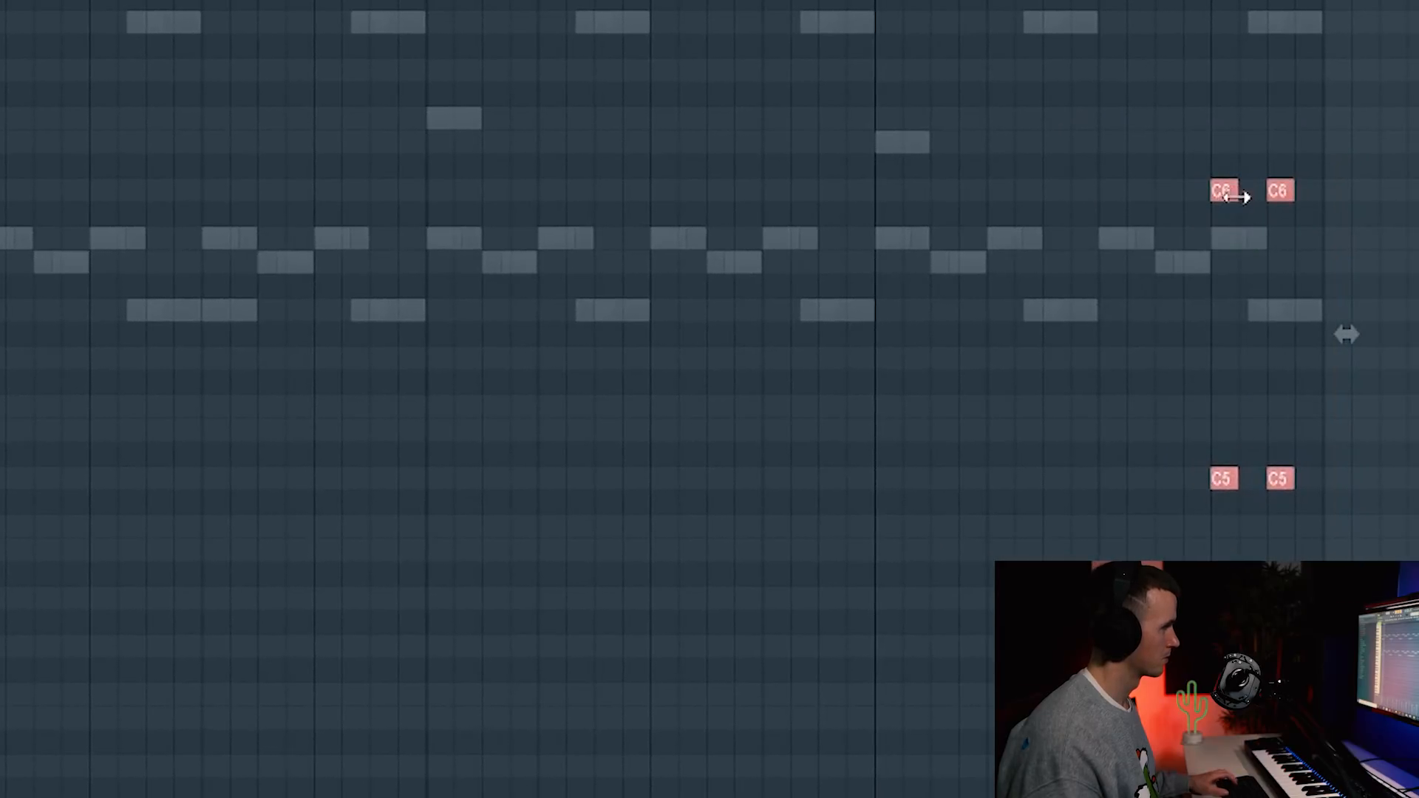
Step: Lengthen the two C6 and two C5 notes at the pattern's end until each pair adjoins
{"action": "scroll", "coordinate": [954, 756], "scroll_direction": "down", "scroll_amount": 2}
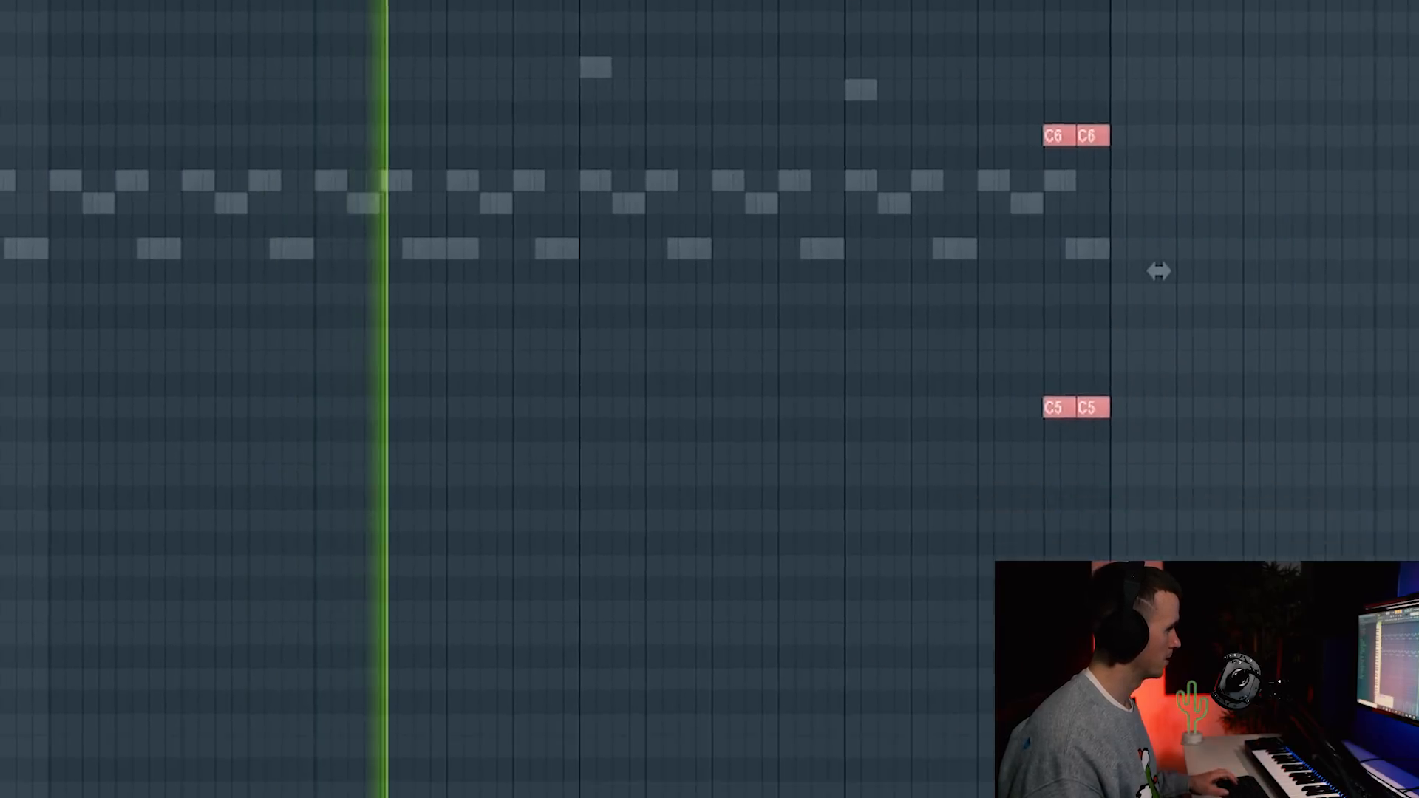
{"action": "scroll", "coordinate": [533, 645], "scroll_direction": "down", "scroll_amount": 2}
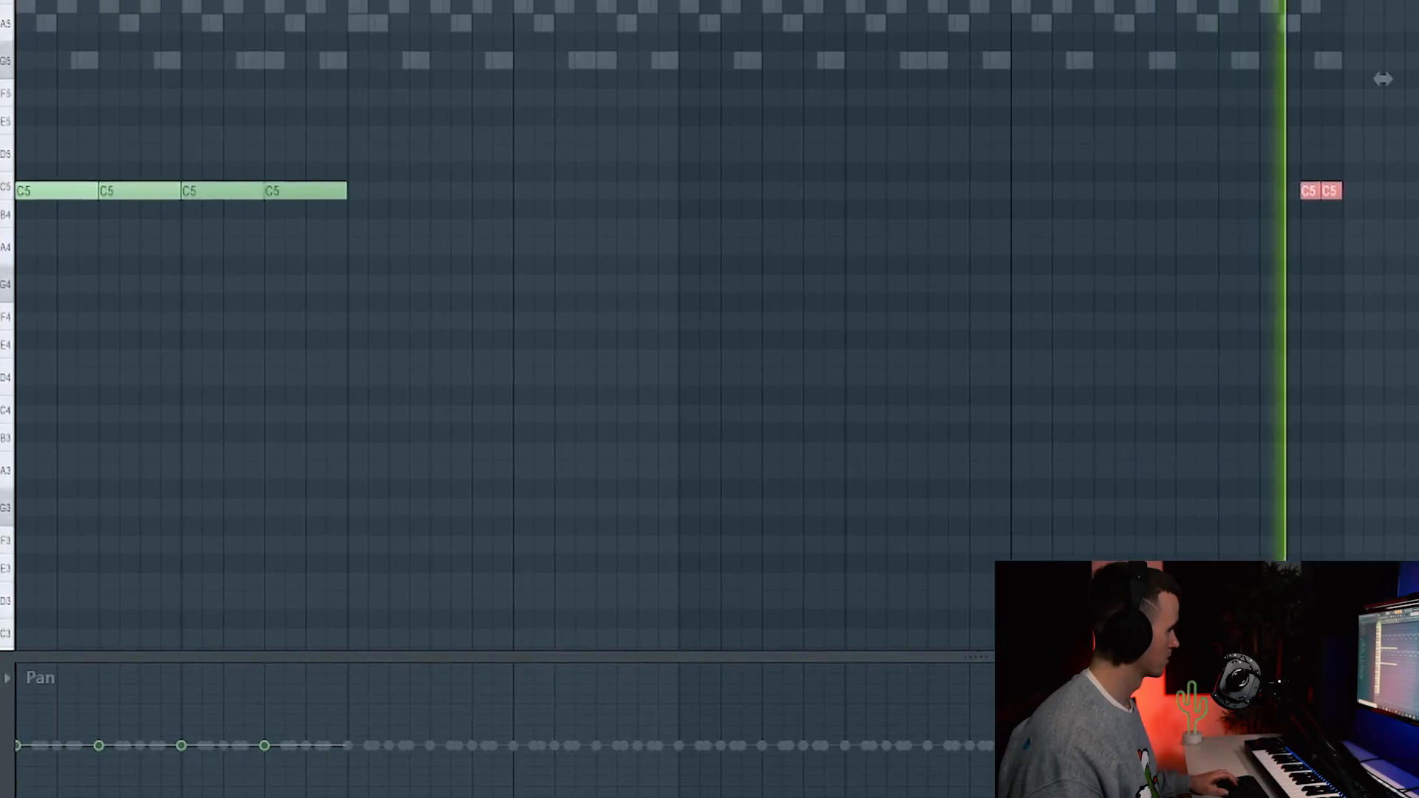
Step: Pan the four long C5 notes at the pattern's start alternately to opposite sides by different amounts
{"action": "key", "text": "ctrl+a"}
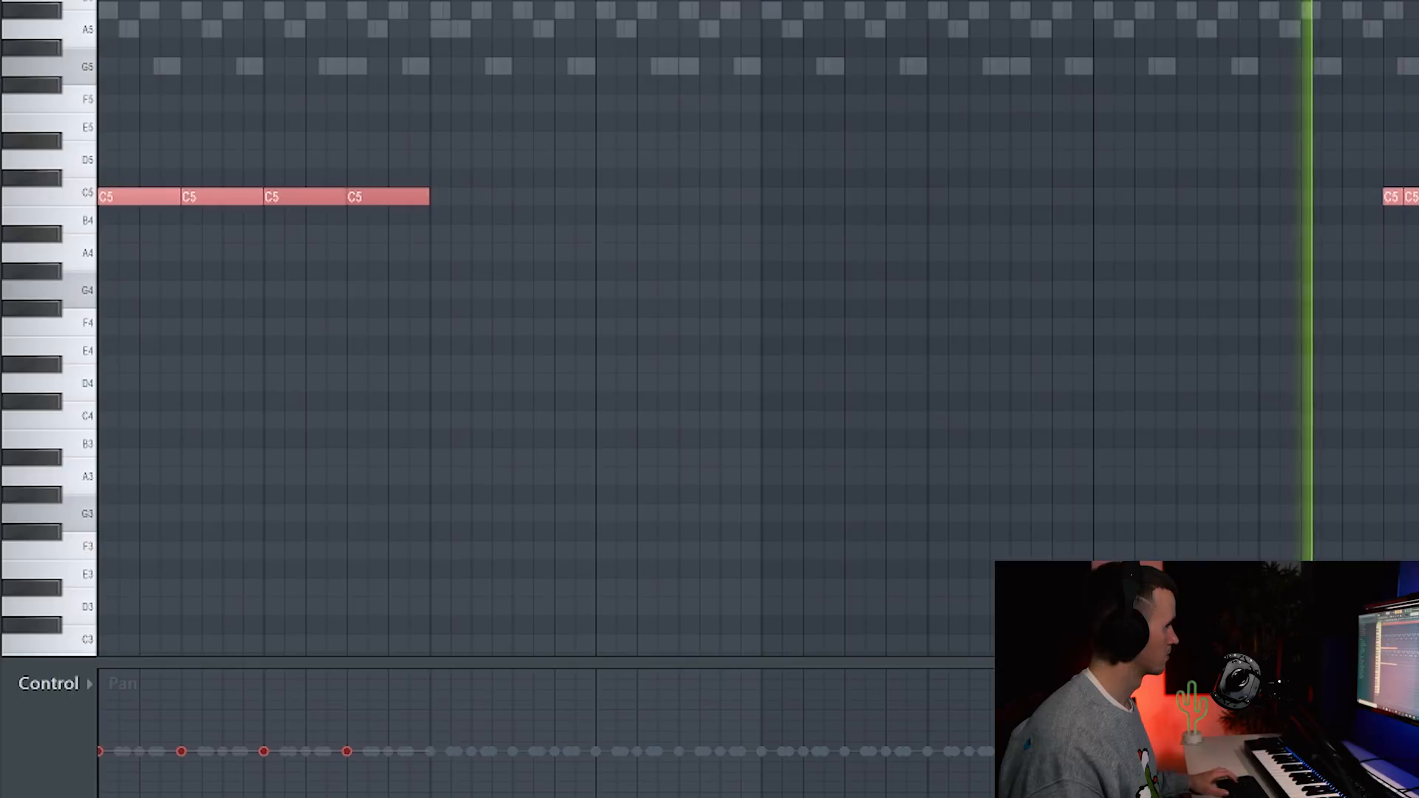
{"action": "left_click", "coordinate": [102, 797]}
{"action": "left_click", "coordinate": [183, 703]}
{"action": "left_click", "coordinate": [266, 777]}
{"action": "left_click", "coordinate": [347, 674]}
{"action": "left_click", "coordinate": [1045, 385]}
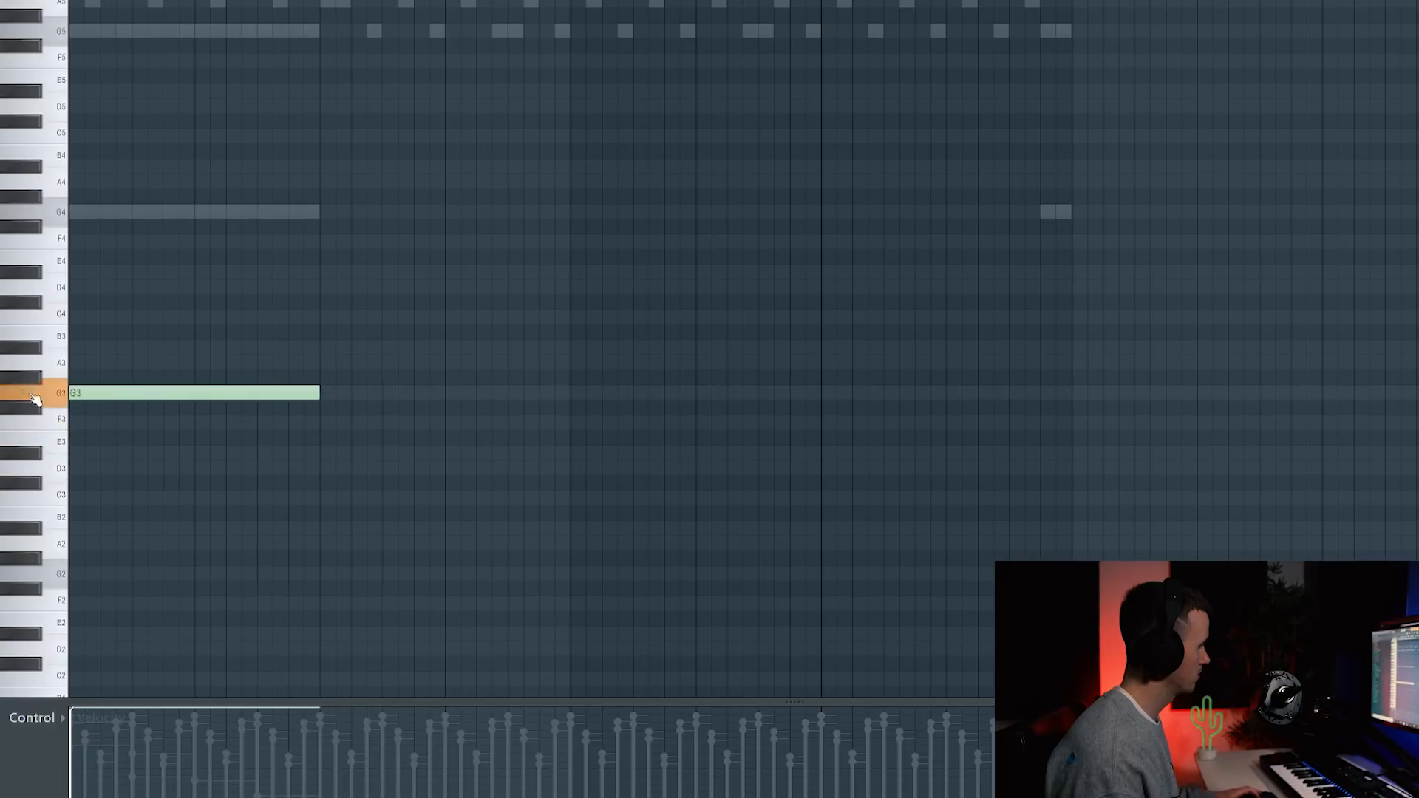
Step: Add a second long G3 note after the first and double both an octave lower on G2
{"action": "left_click", "coordinate": [325, 393]}
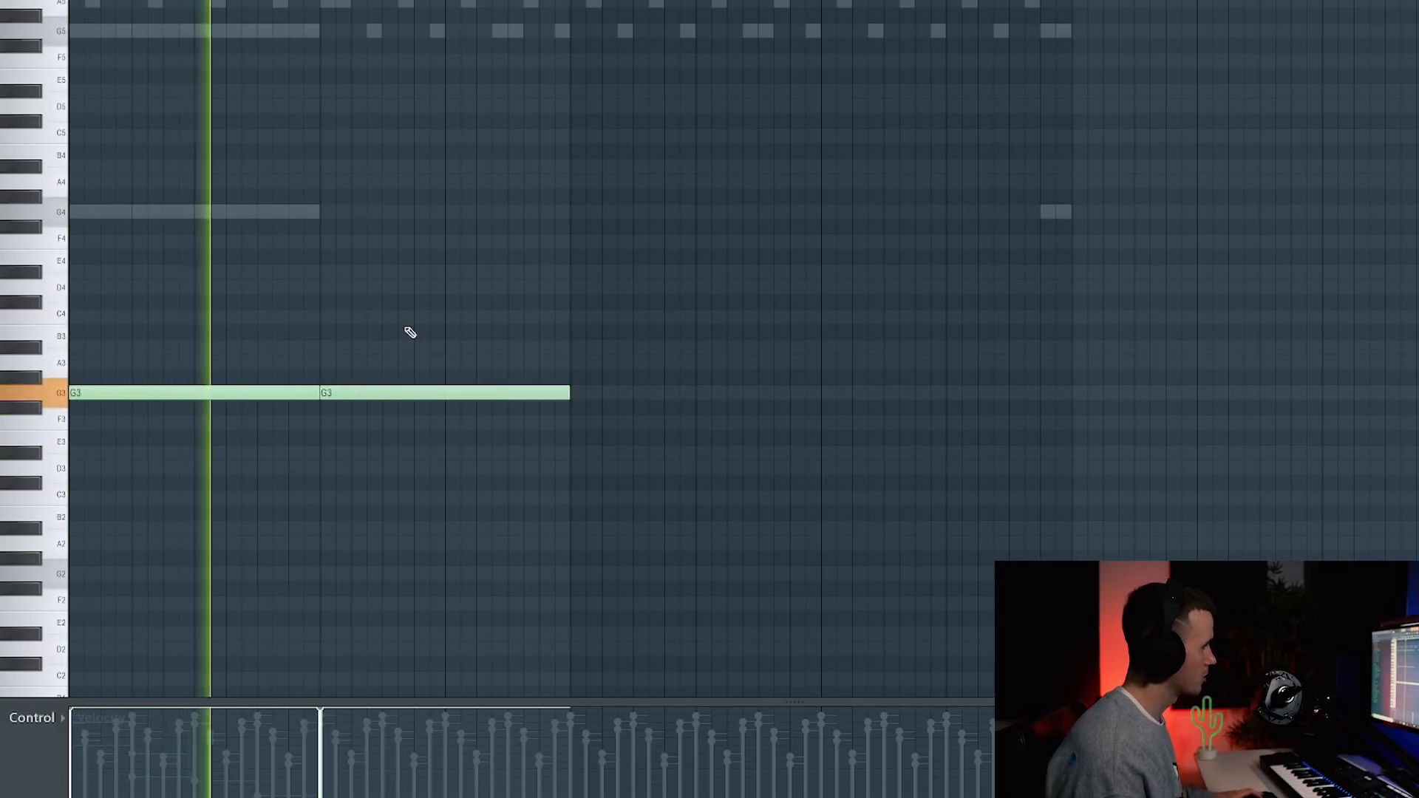
{"action": "key", "text": "ctrl+a"}
{"action": "key", "text": "ctrl+c"}
{"action": "key", "text": "ctrl+v"}
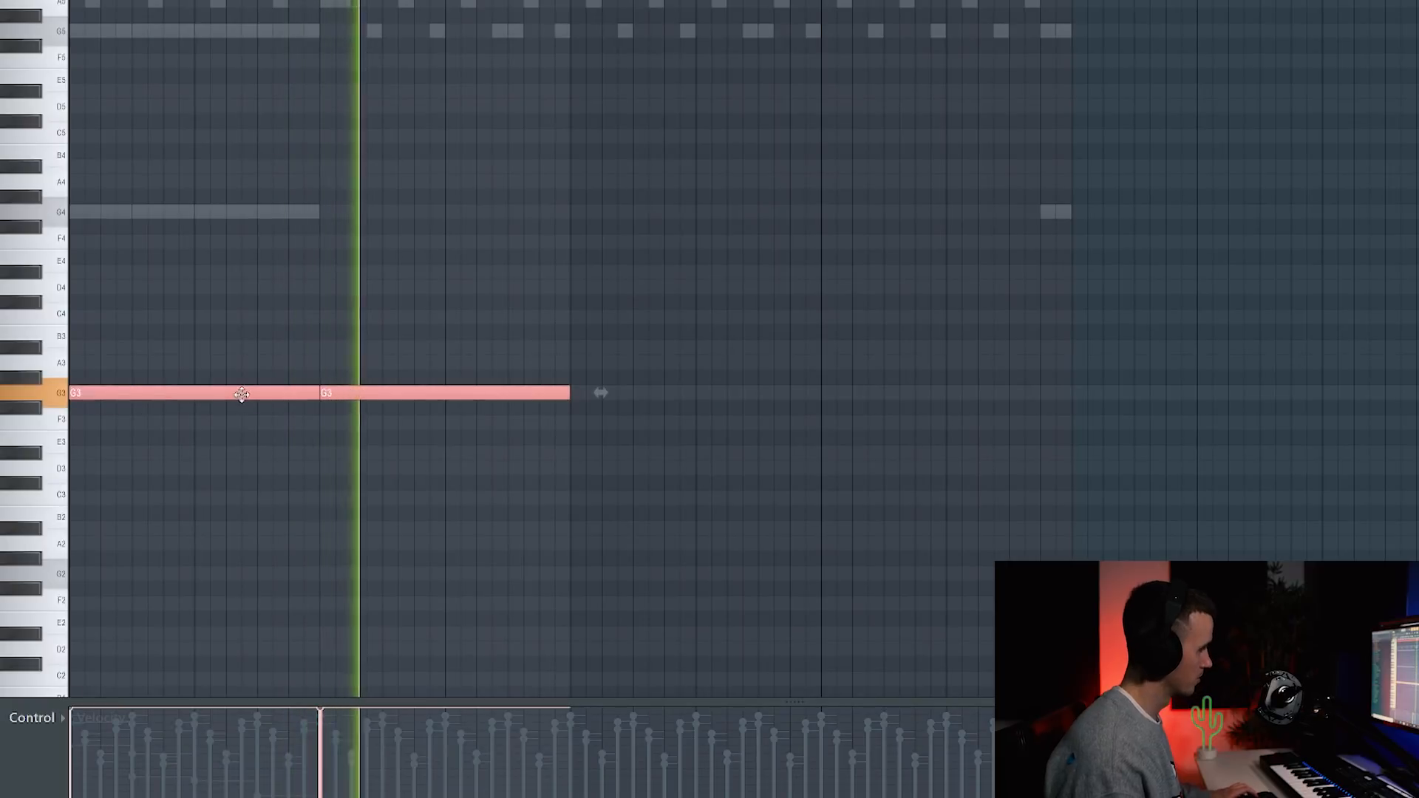
{"action": "key", "text": "ctrl+Down"}
Step: Duplicate the G3 and G2 notes directly after themselves to fill the second half of the pattern
{"action": "key", "text": "ctrl+a"}
{"action": "left_click_drag", "start_coordinate": [239, 395], "coordinate": [739, 380]}
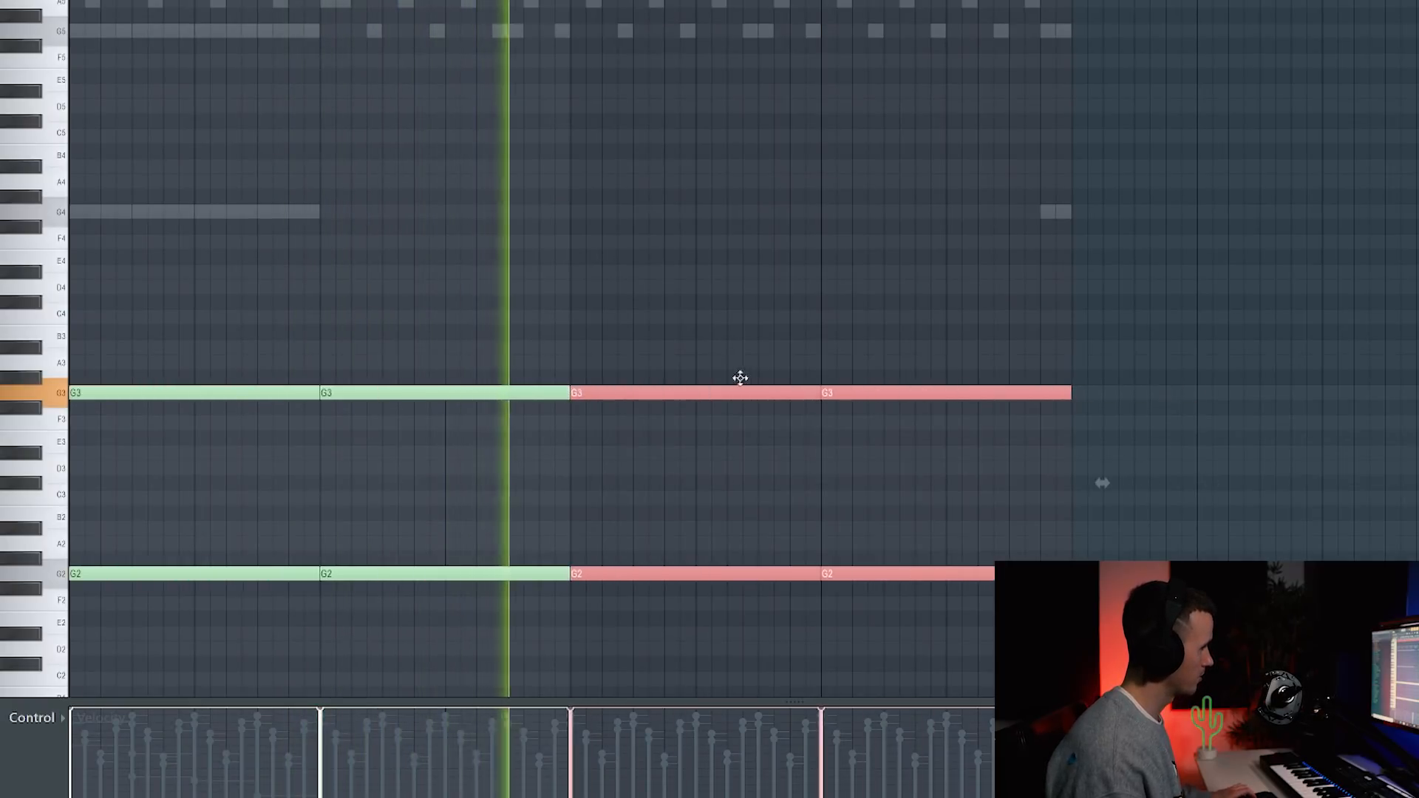
{"action": "key", "text": "ctrl+a"}
{"action": "left_click", "coordinate": [761, 344]}
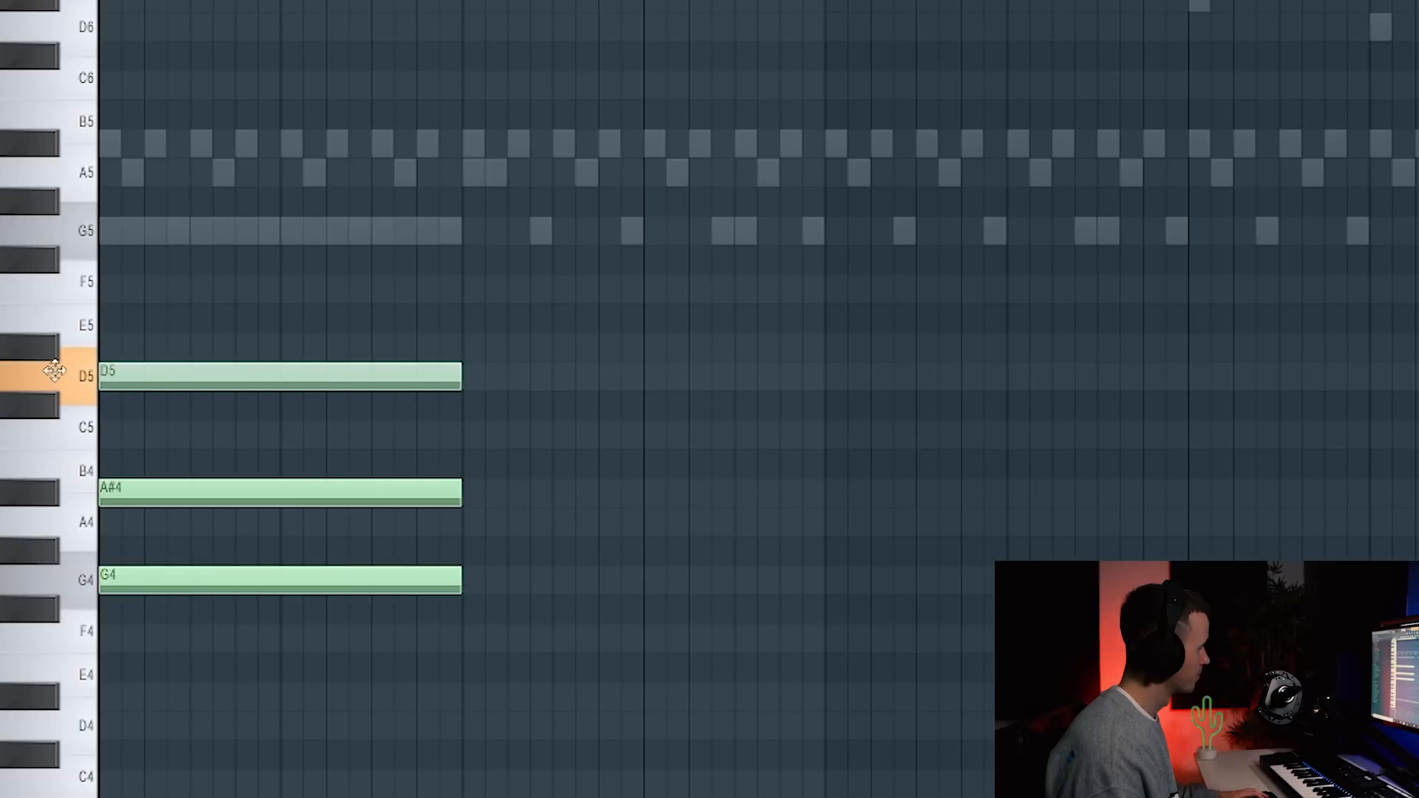
Step: Raise the chord's A#4 an octave to A#5 and audition it with G4 and D5
{"action": "key", "text": "ctrl+Up"}
{"action": "key", "text": "space"}
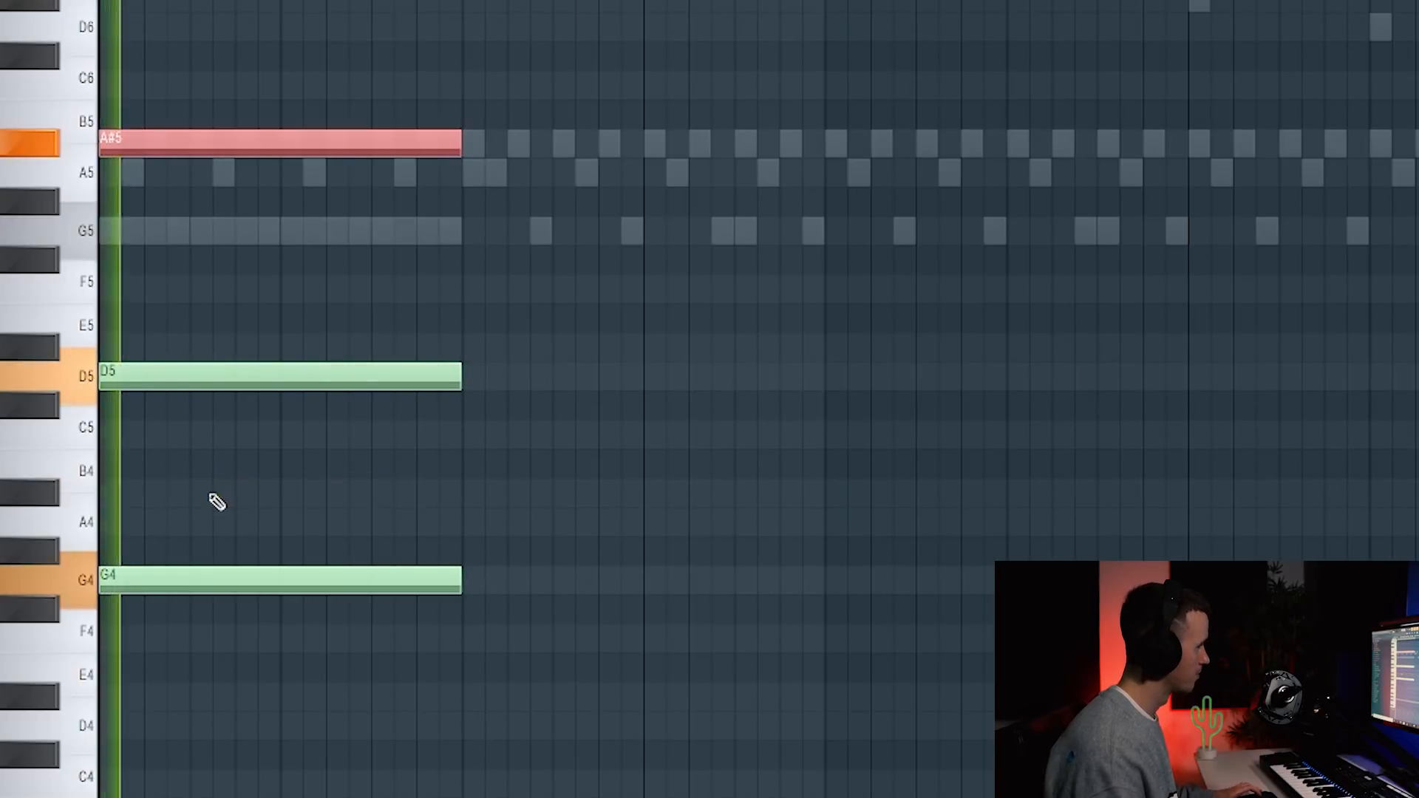
{"action": "key", "text": "ctrl+d"}
Step: Duplicate the G4, D5 and A#5 chord after itself and lower the copy's A#5 to A5
{"action": "key", "text": "ctrl+a"}
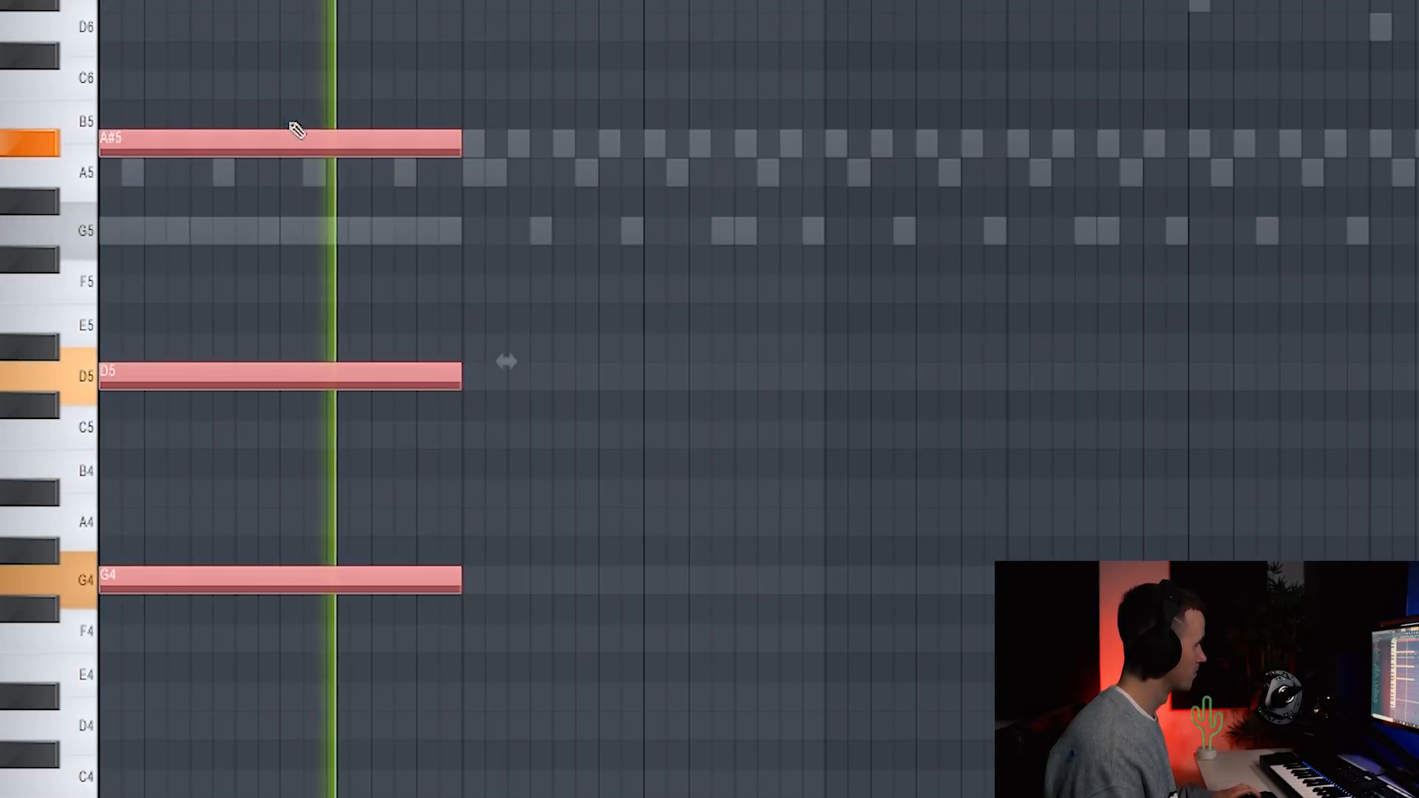
{"action": "key", "text": "ctrl+b"}
{"action": "key", "text": "ctrl+d"}
{"action": "left_click_drag", "start_coordinate": [592, 141], "coordinate": [592, 169]}
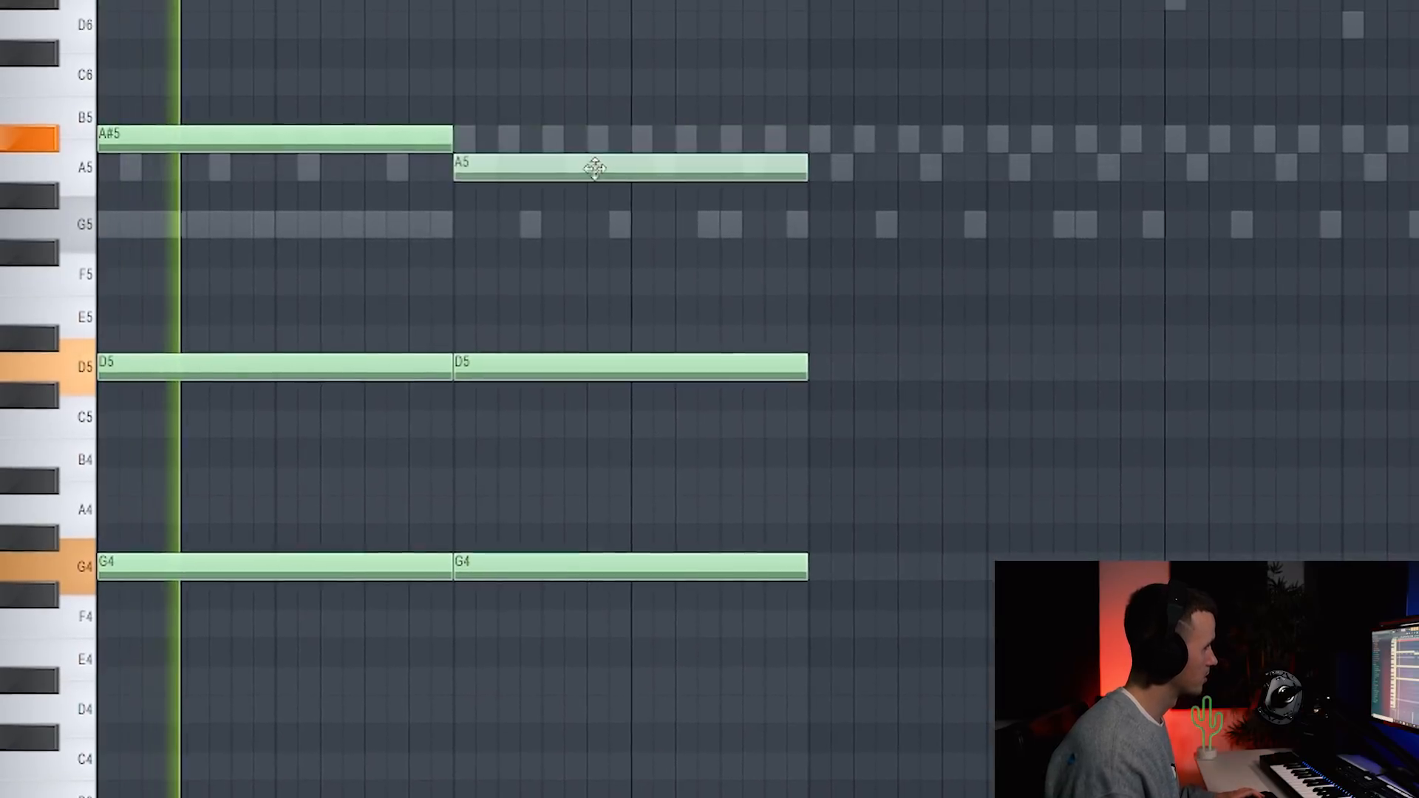
Step: Duplicate the two chords to fill the pattern and add a long D6 note on top of the third chord
{"action": "key", "text": "ctrl+a"}
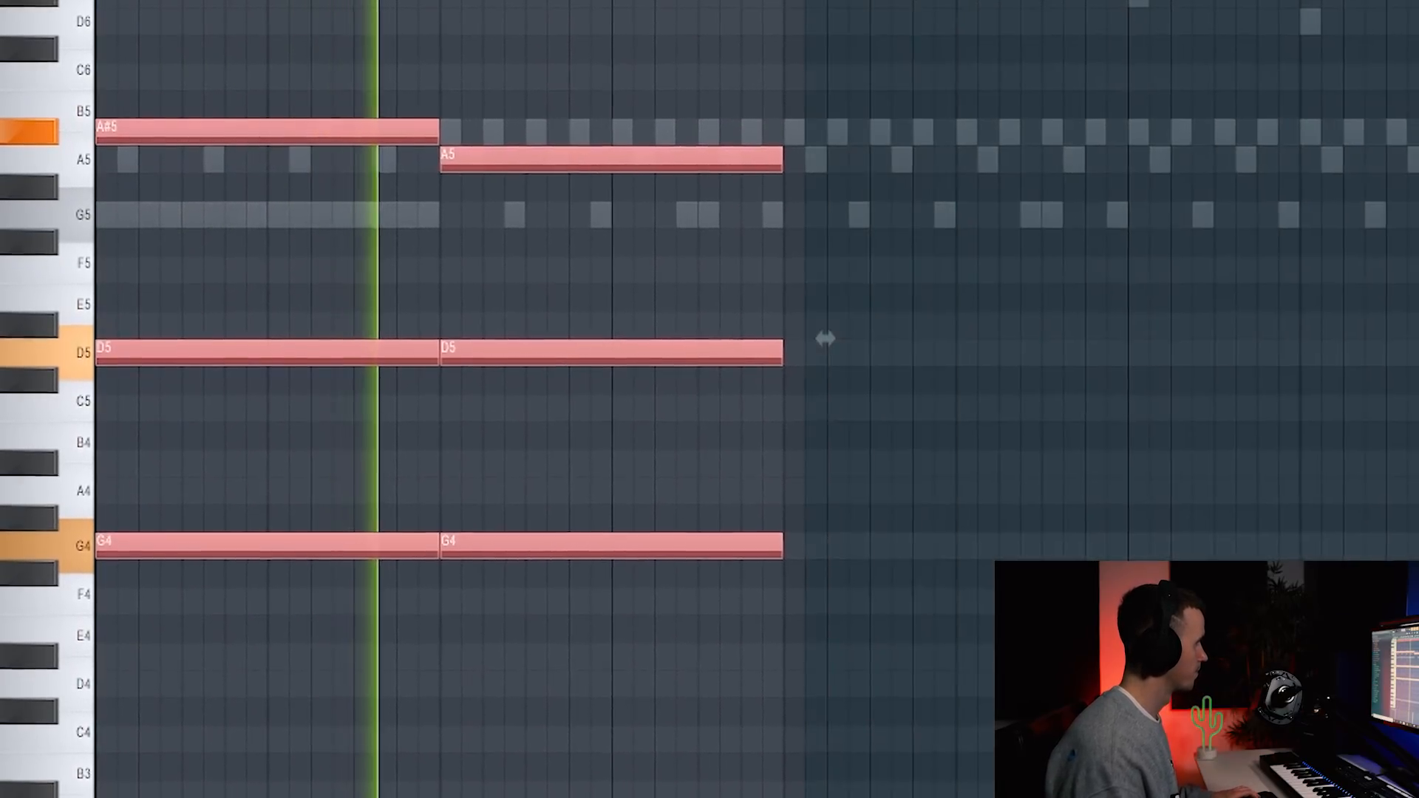
{"action": "key", "text": "ctrl+b"}
{"action": "key", "text": "ctrl+d"}
{"action": "left_click", "coordinate": [791, 15]}
{"action": "key", "text": "ctrl+a"}
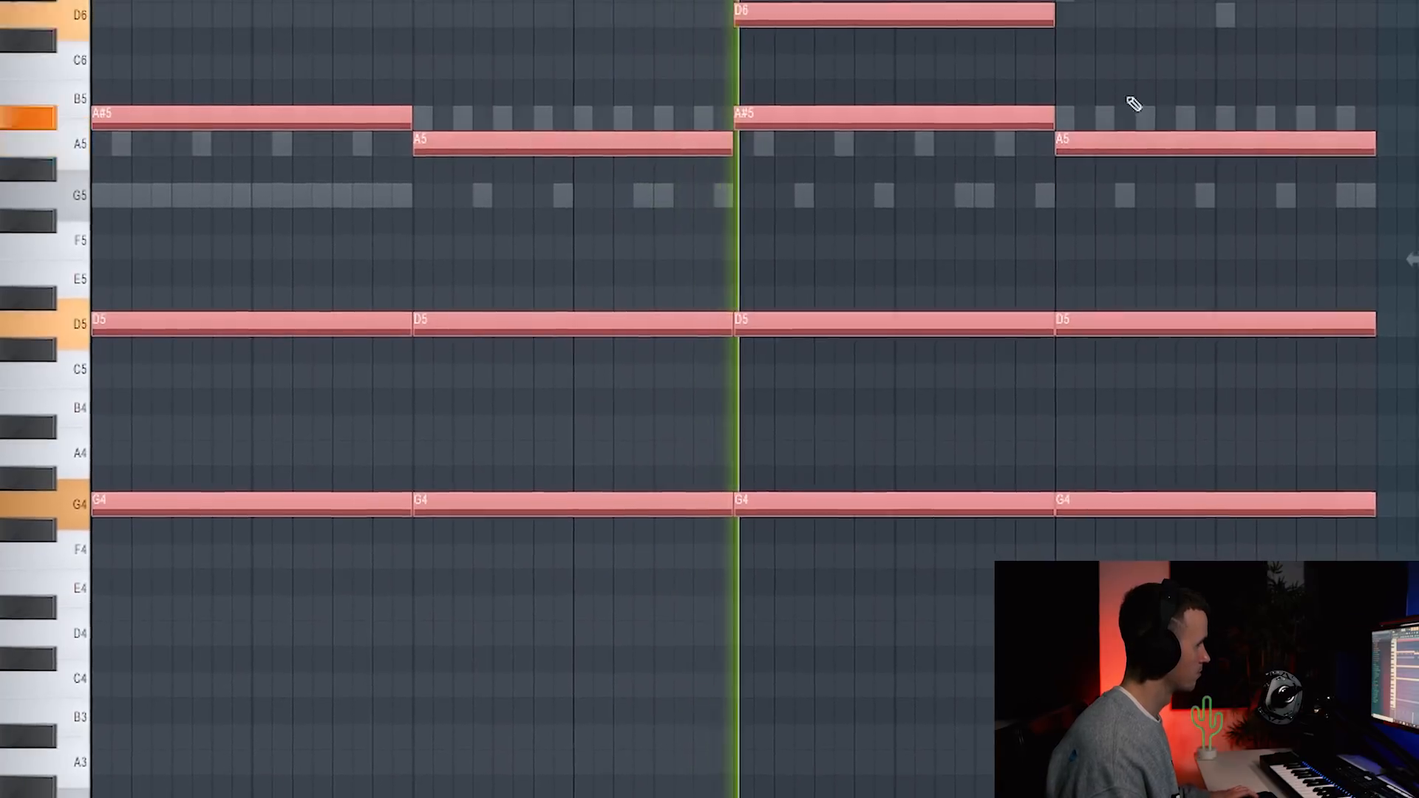
{"action": "scroll", "coordinate": [1141, 100], "scroll_direction": "up", "scroll_amount": 2}
{"action": "key", "text": "ctrl+d"}
{"action": "left_click", "coordinate": [1057, 142]}
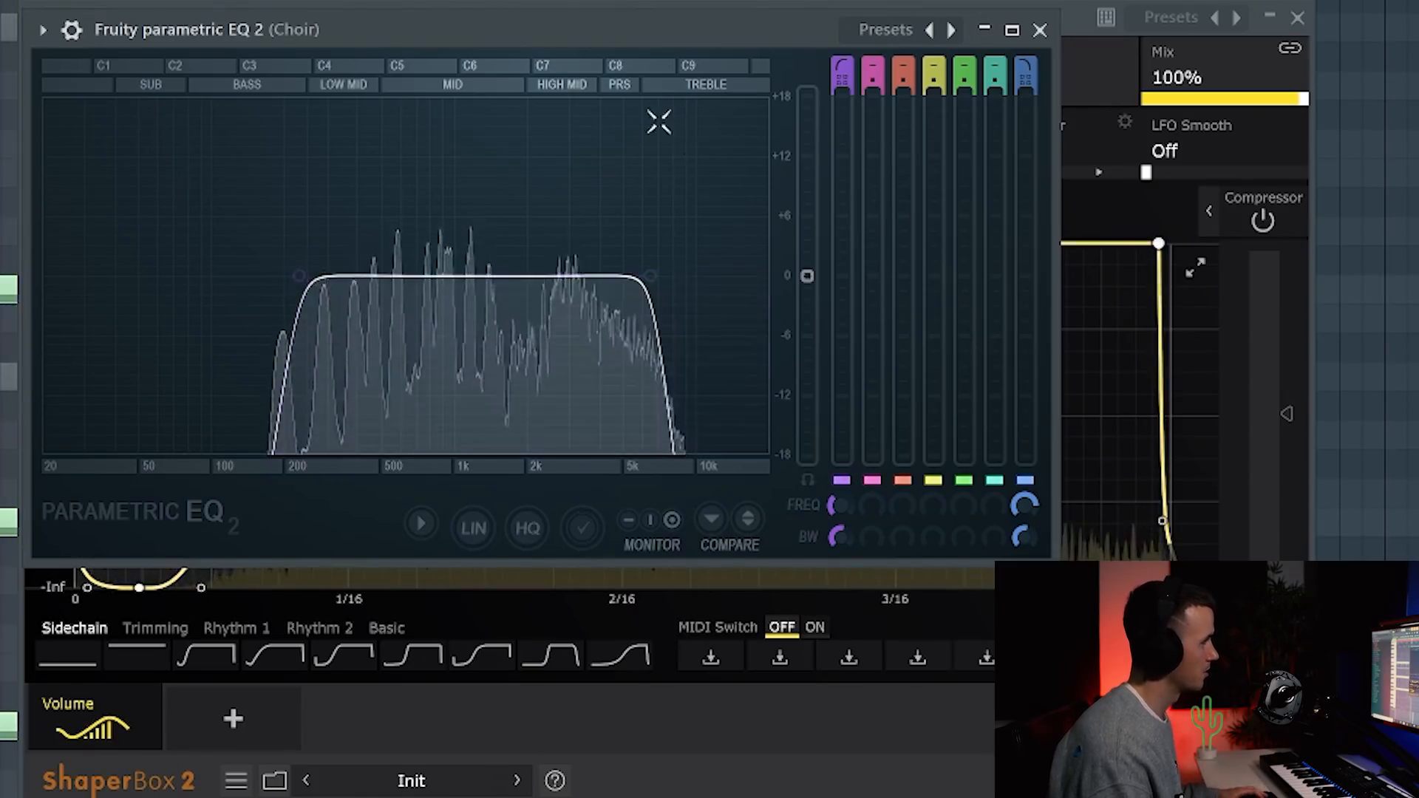
Step: Review the Choir track's Fruity parametric EQ 2 and ShaperBox 2_2 volume curve, closing both windows
{"action": "left_click", "coordinate": [1076, 20]}
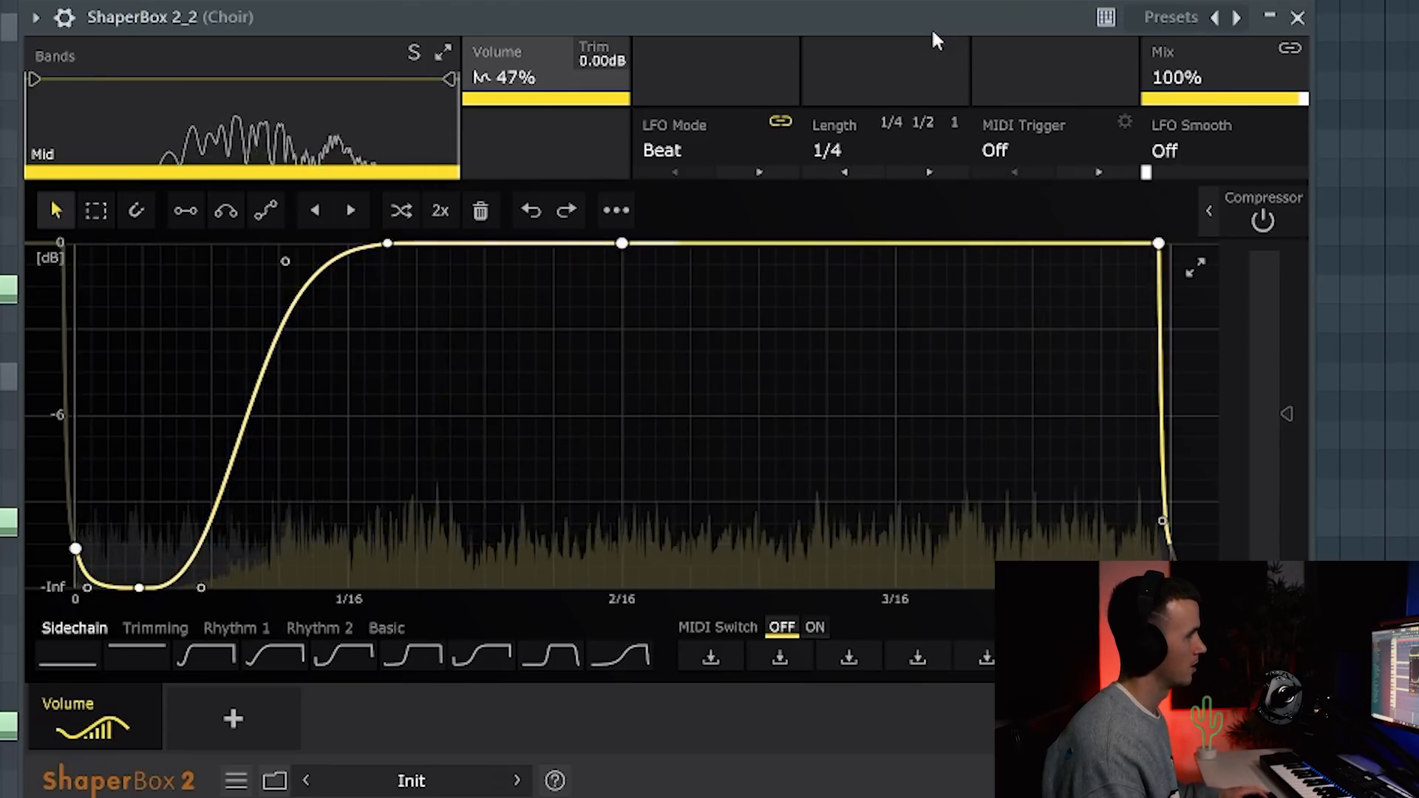
{"action": "left_click", "coordinate": [1297, 19]}
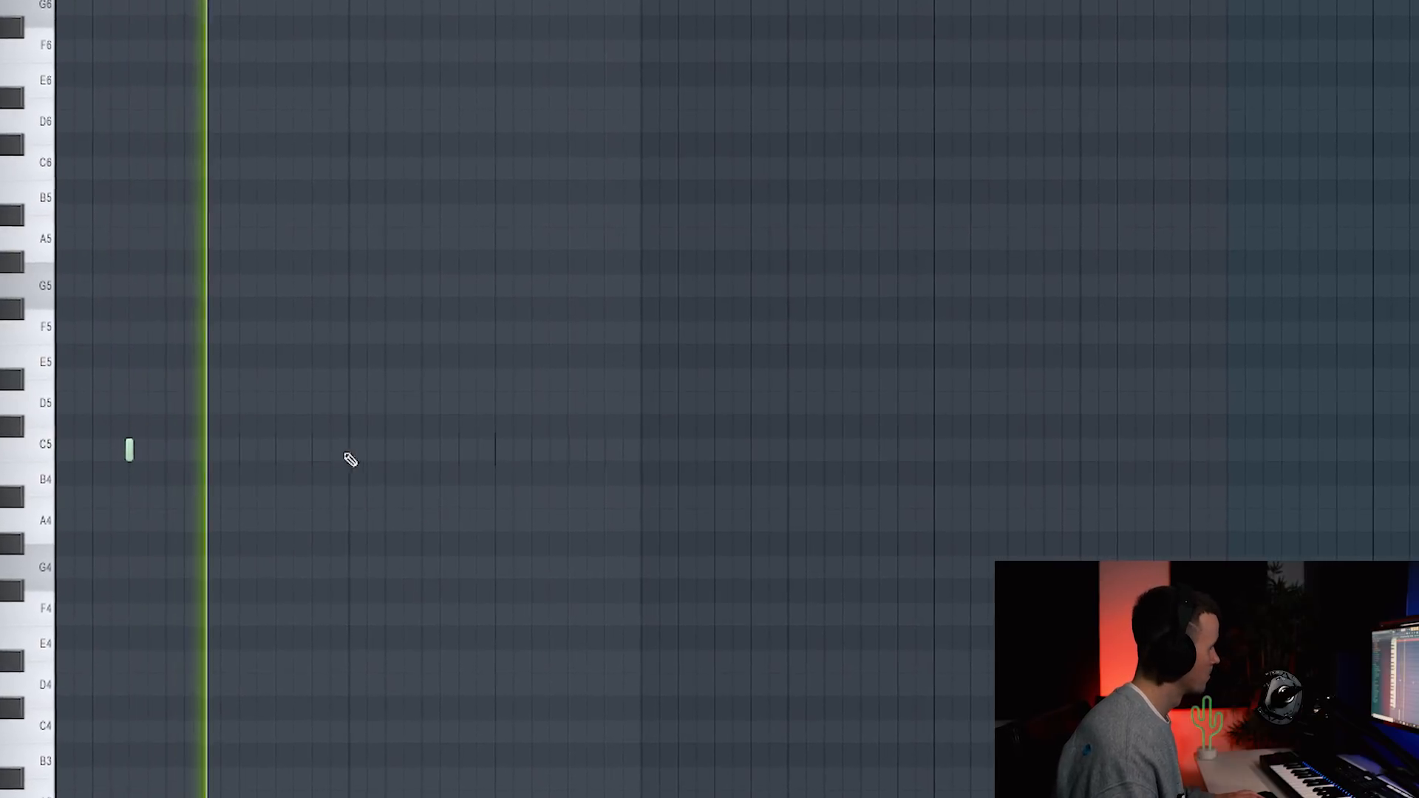
Step: Add syncopated short C5 hits across the rest of the pattern, ending with two closely spaced hits
{"action": "left_click", "coordinate": [312, 450]}
{"action": "left_click", "coordinate": [409, 454]}
{"action": "left_click", "coordinate": [627, 455]}
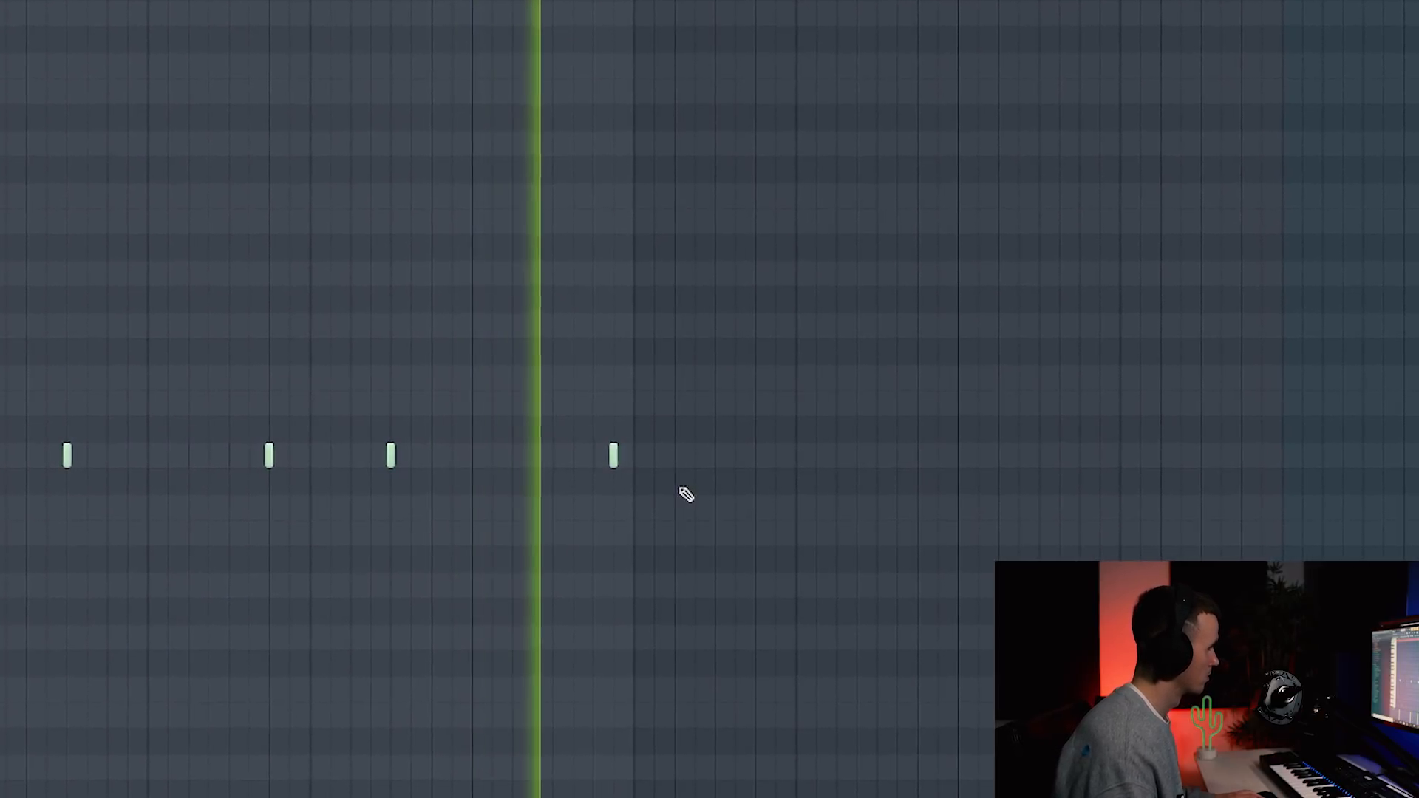
{"action": "left_click", "coordinate": [715, 455]}
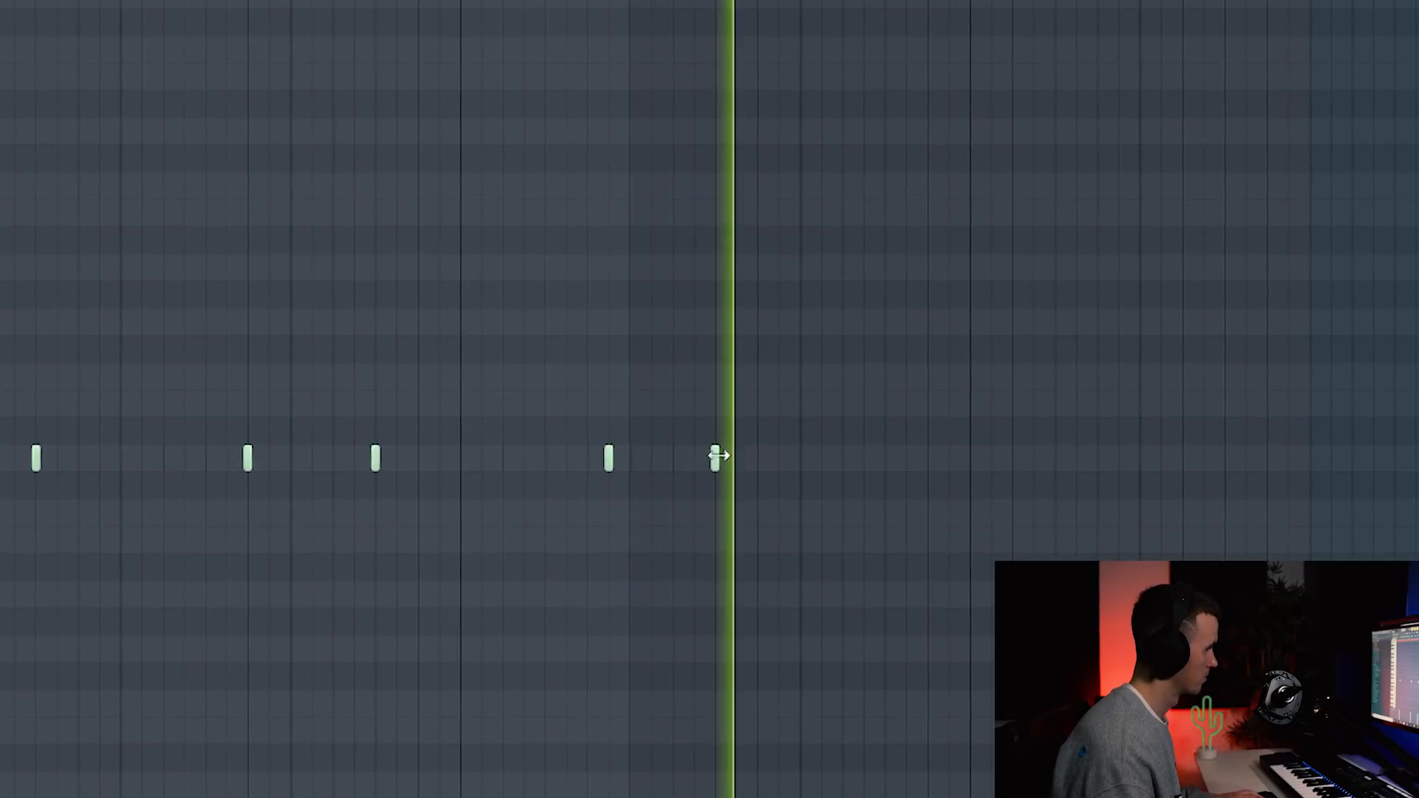
{"action": "left_click", "coordinate": [929, 459]}
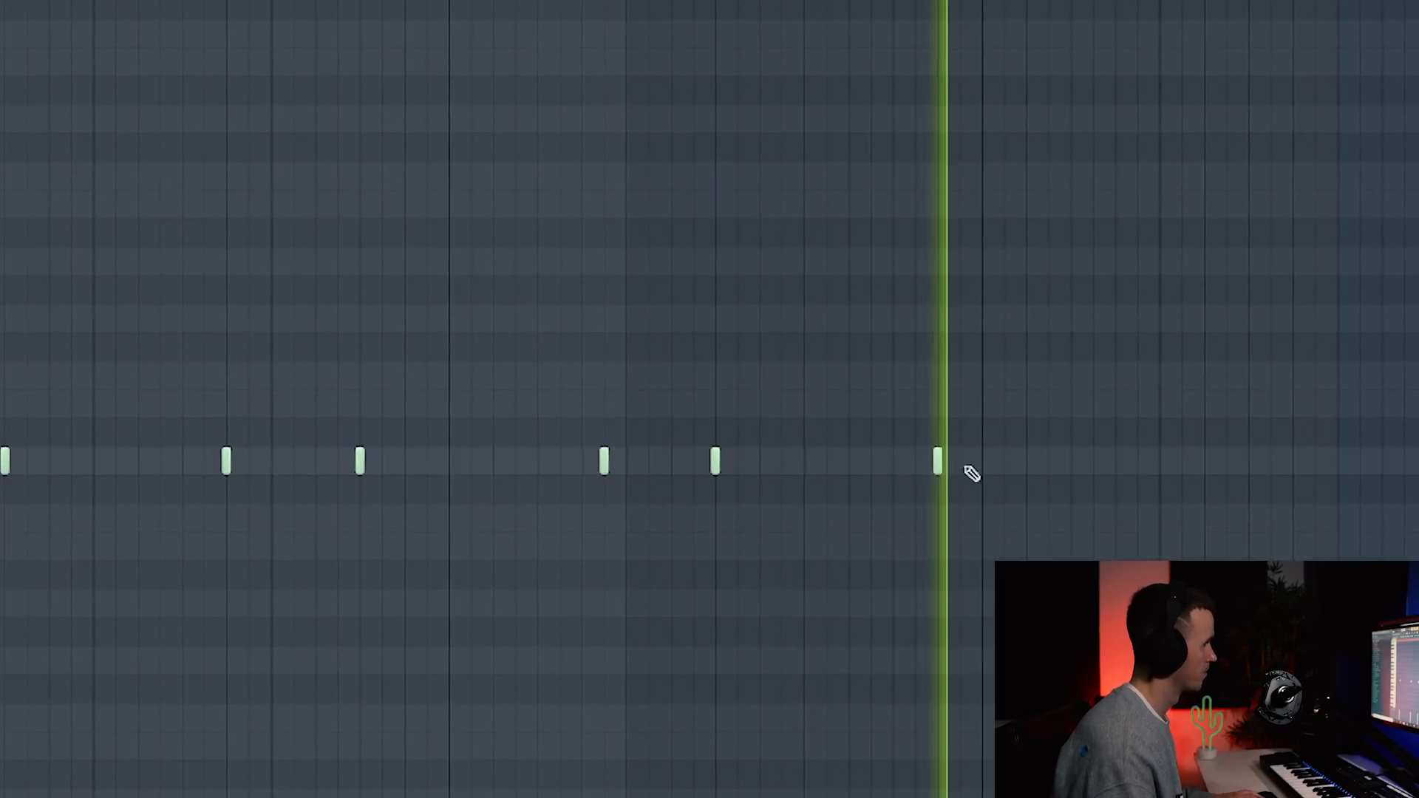
{"action": "left_click", "coordinate": [894, 394]}
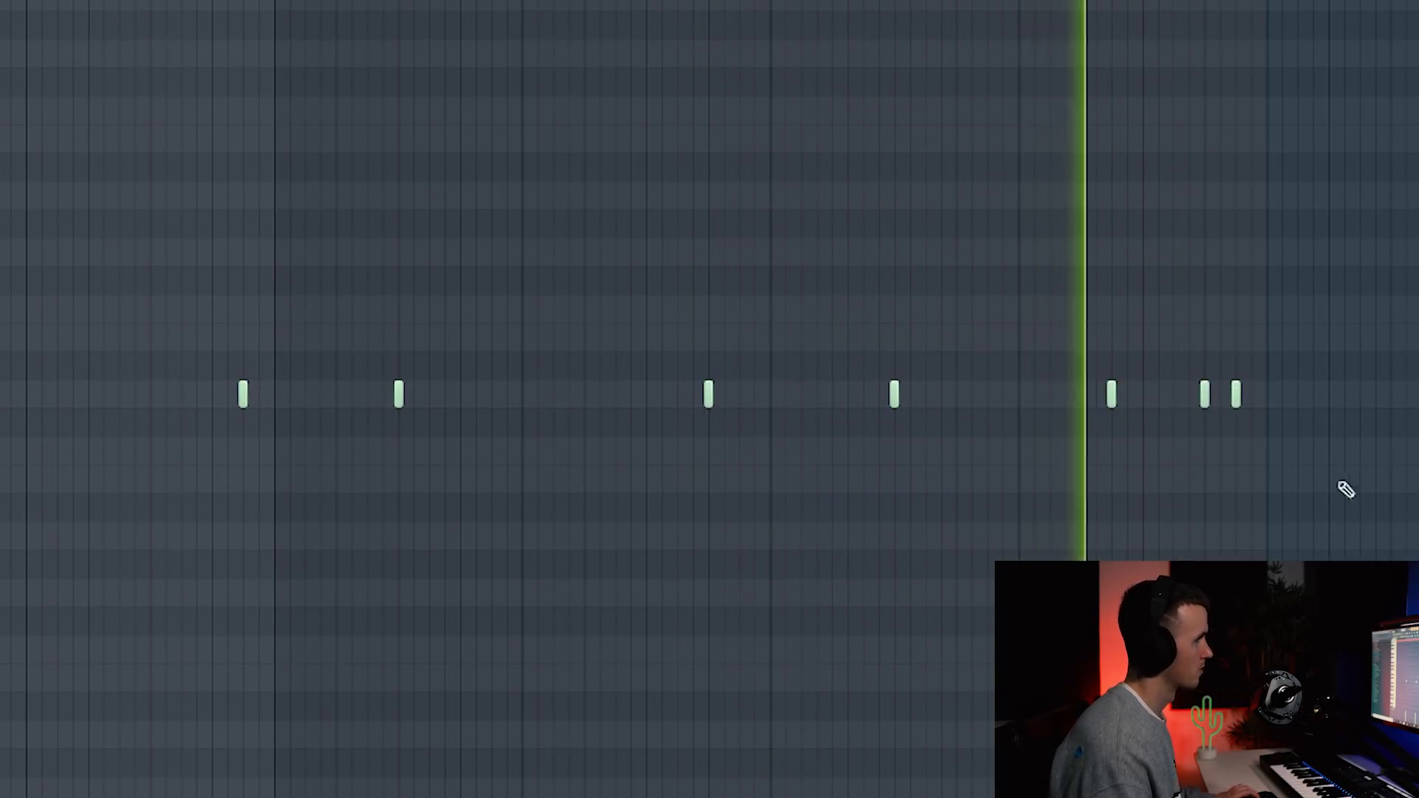
Step: Lay out 808 notes on G5 with short repeats in bar 2 and a full-length note in bar 3, adding slide notes at A#5 and D#6
{"action": "scroll", "coordinate": [1323, 510], "scroll_direction": "up", "scroll_amount": 3}
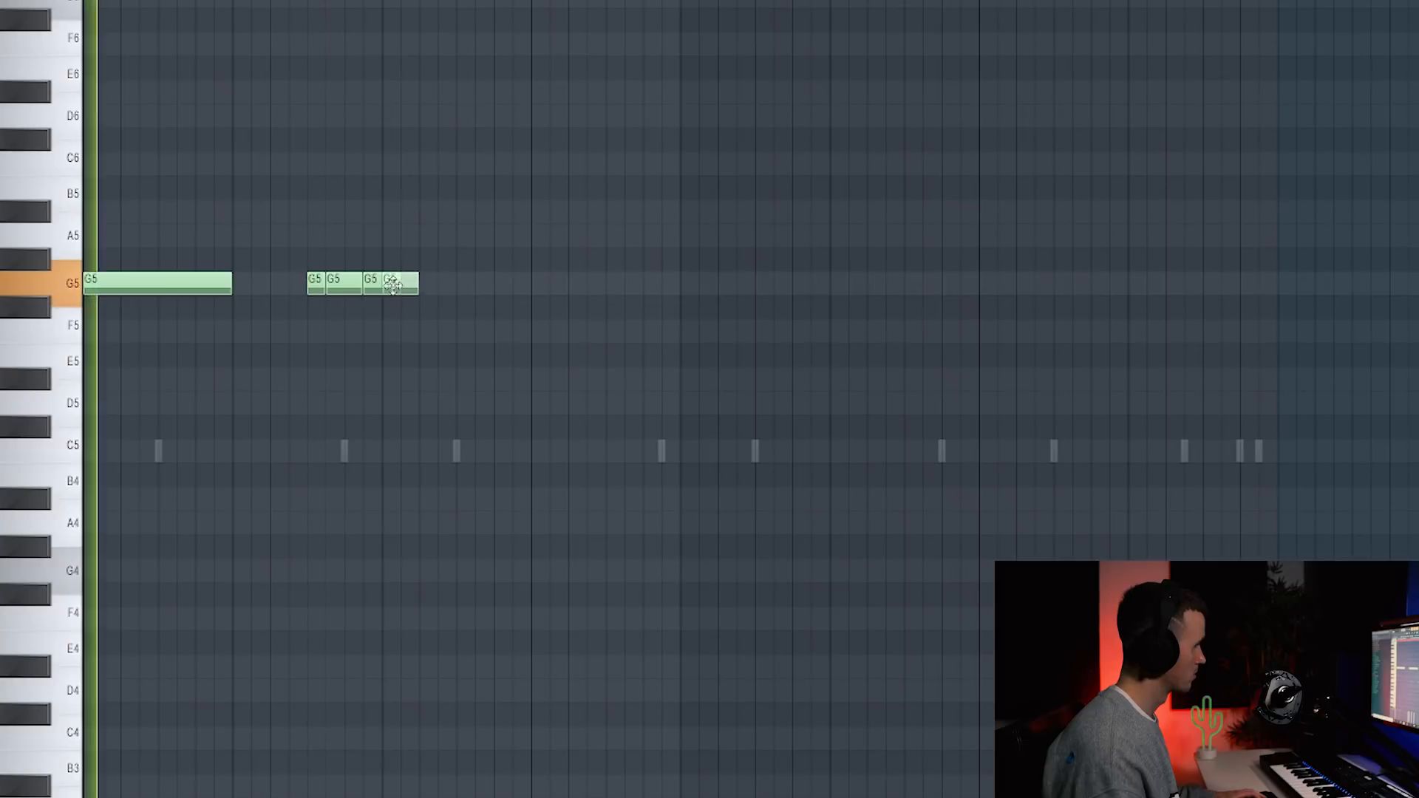
{"action": "left_click_drag", "start_coordinate": [517, 324], "coordinate": [496, 324]}
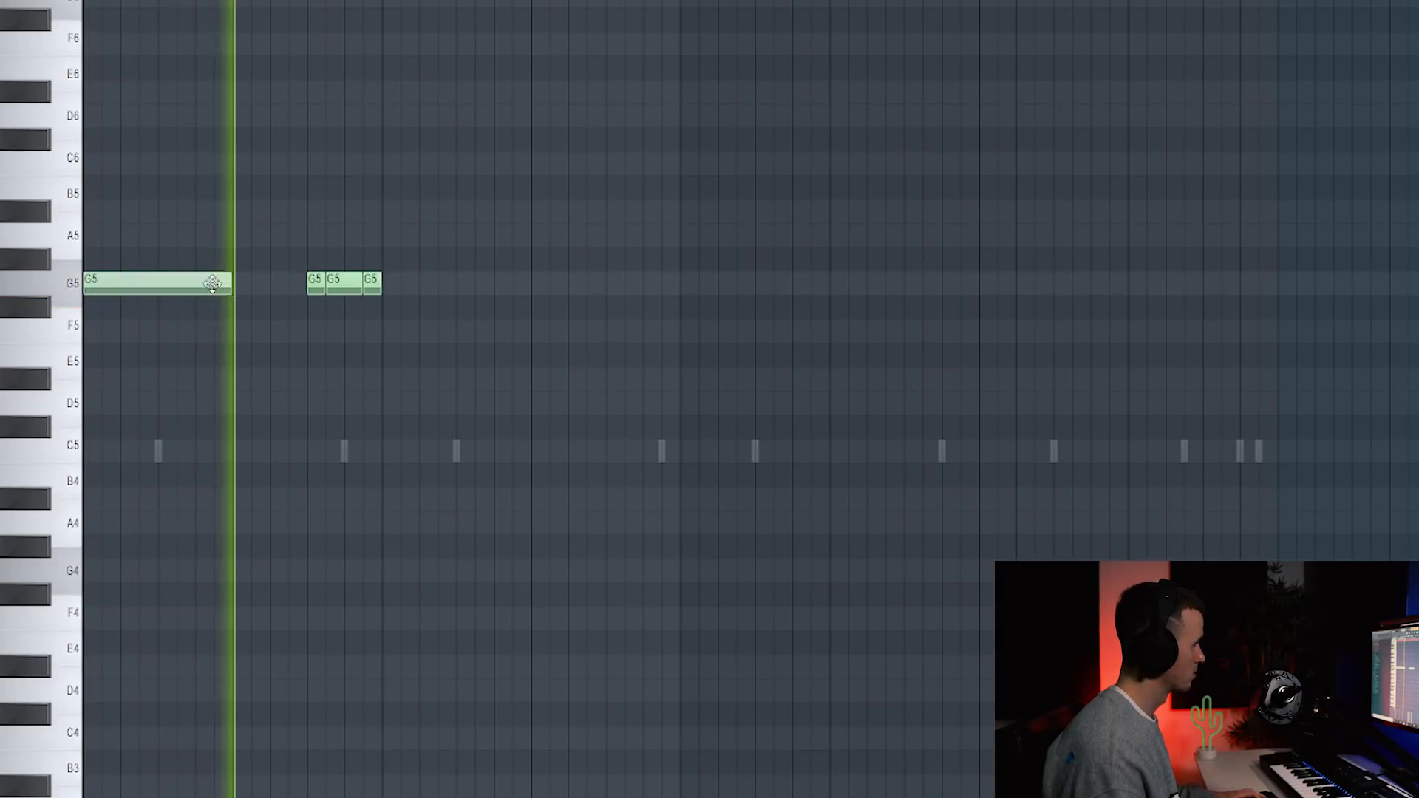
{"action": "left_click", "coordinate": [387, 284]}
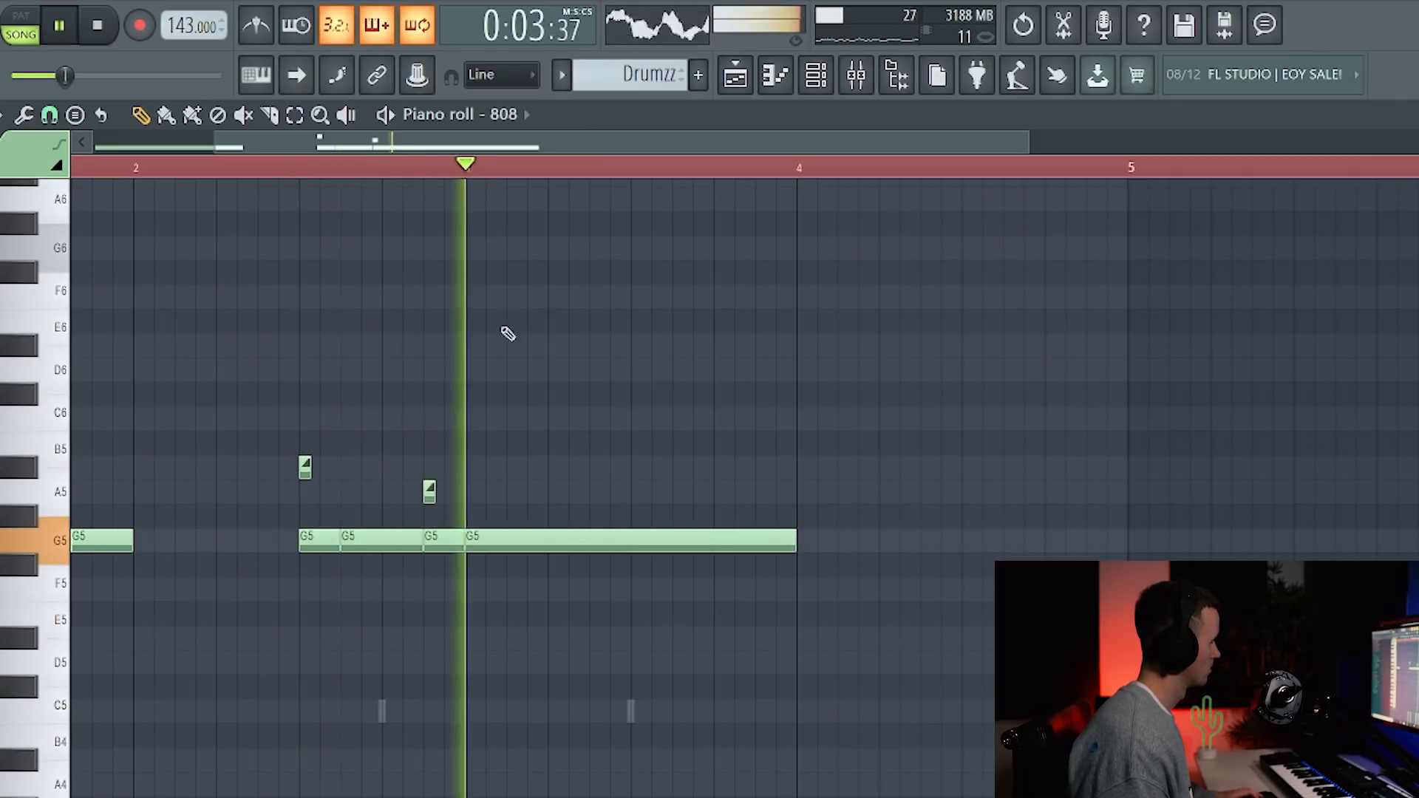
{"action": "left_click_drag", "start_coordinate": [418, 396], "coordinate": [424, 361]}
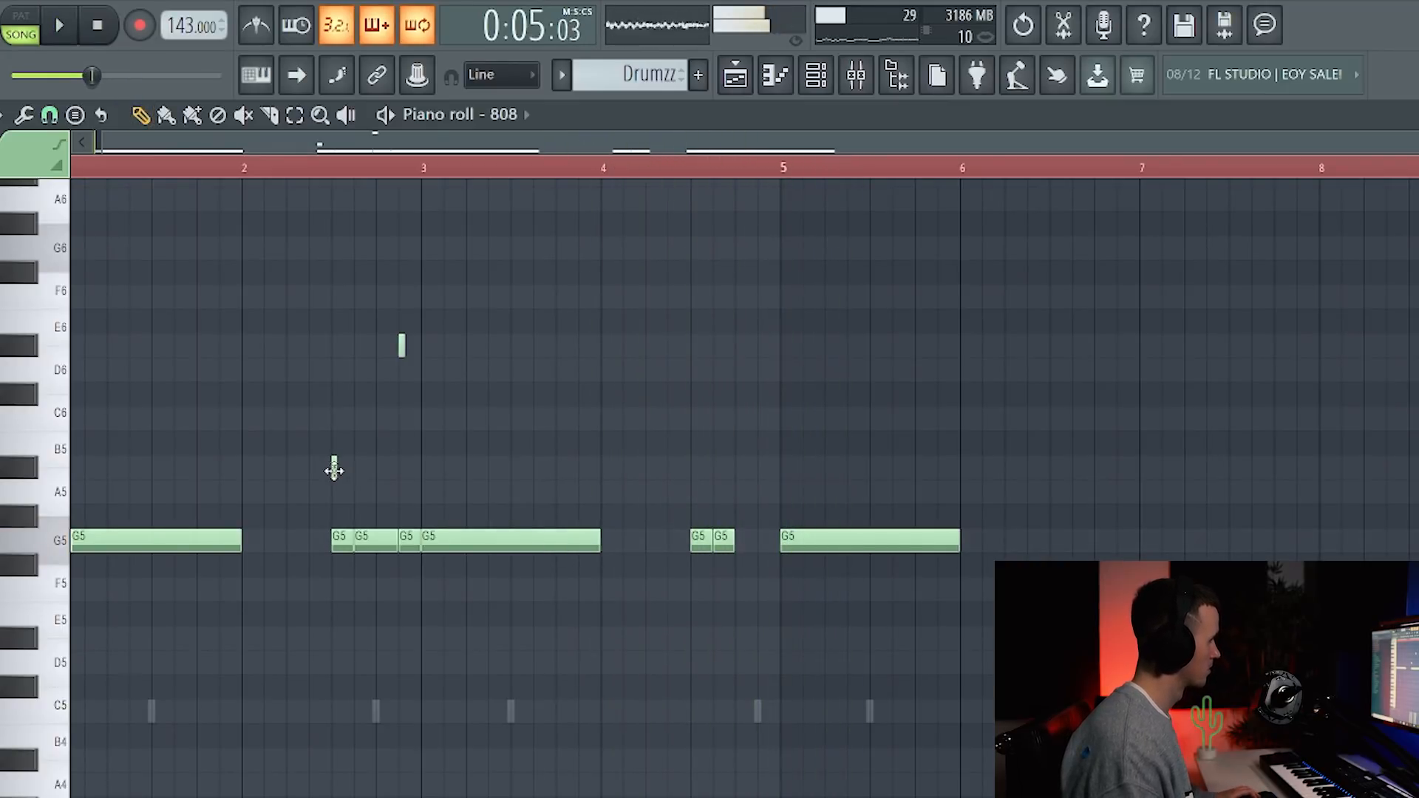
Step: Add a slide note over the short G5 notes in bar 4 and settle its pitch at A#6
{"action": "left_click", "coordinate": [693, 346]}
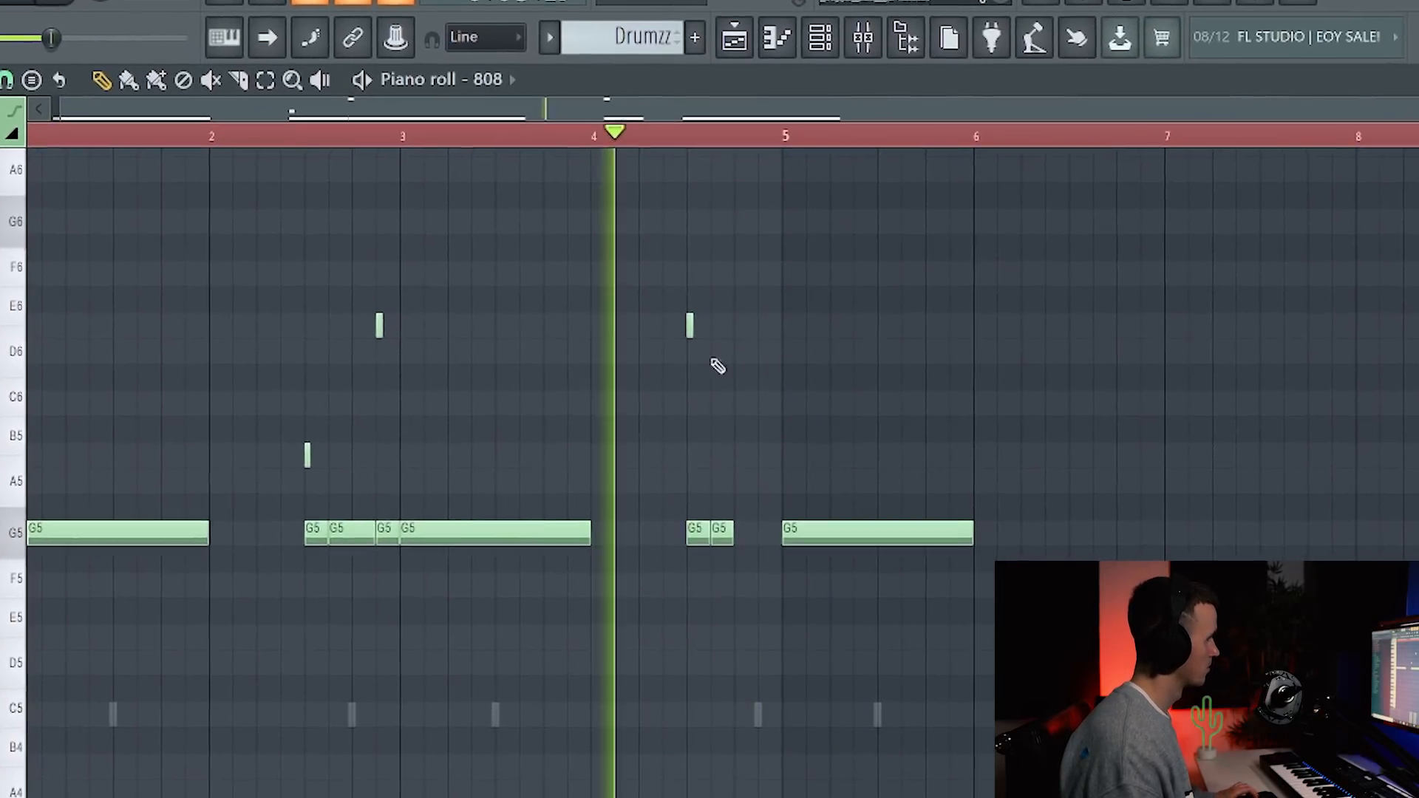
{"action": "scroll", "coordinate": [717, 365], "scroll_direction": "up", "scroll_amount": 3}
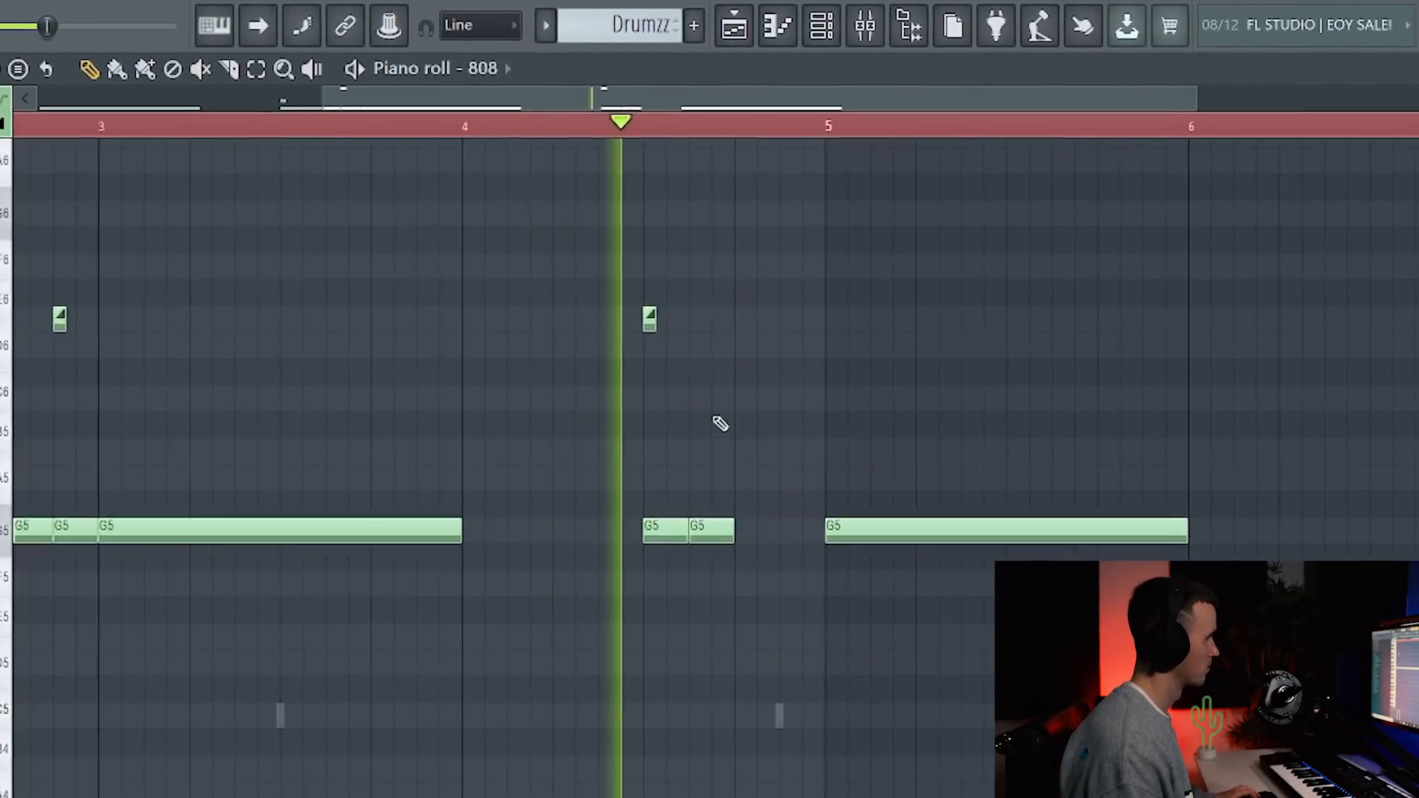
{"action": "key", "text": "space"}
{"action": "left_click_drag", "start_coordinate": [647, 300], "coordinate": [647, 330]}
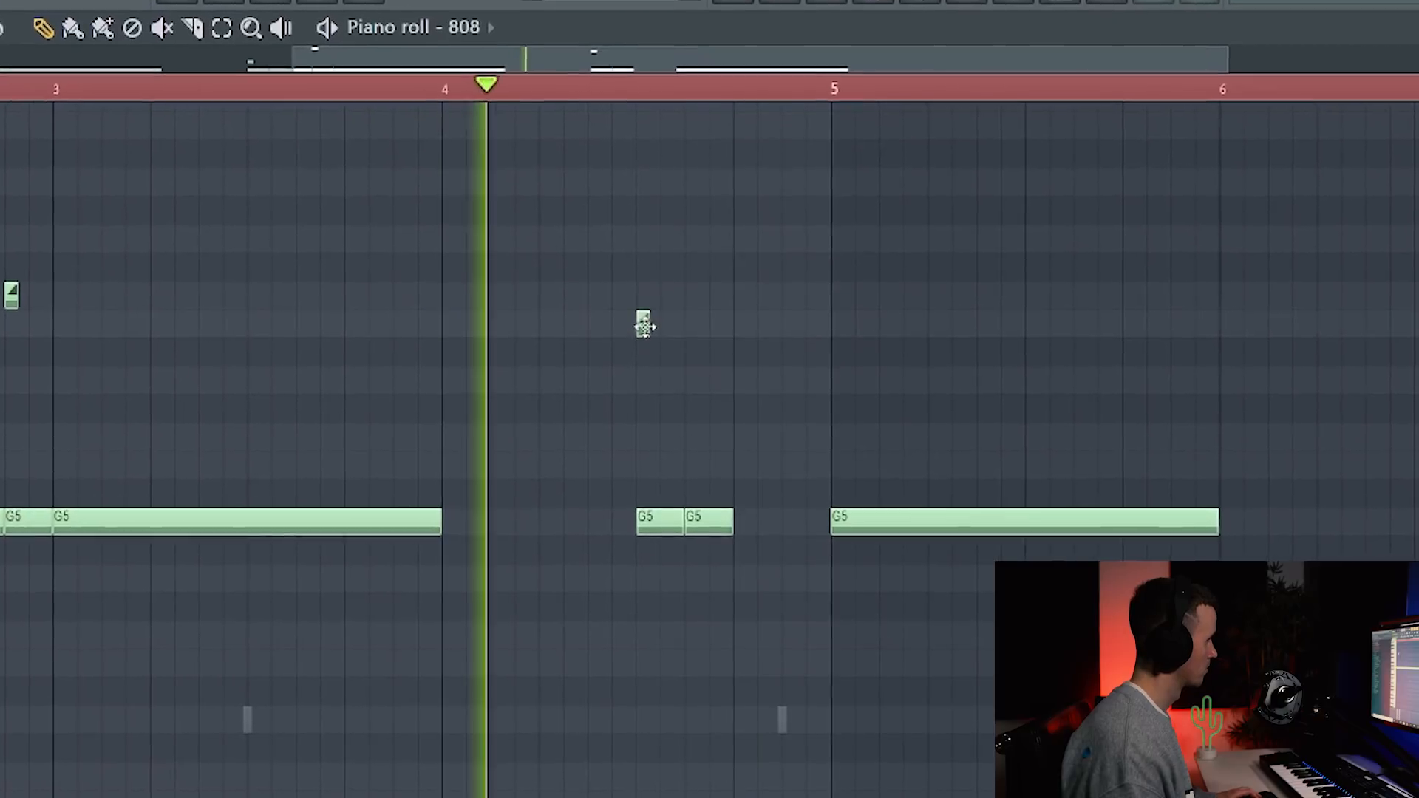
{"action": "left_click_drag", "start_coordinate": [647, 330], "coordinate": [614, 405]}
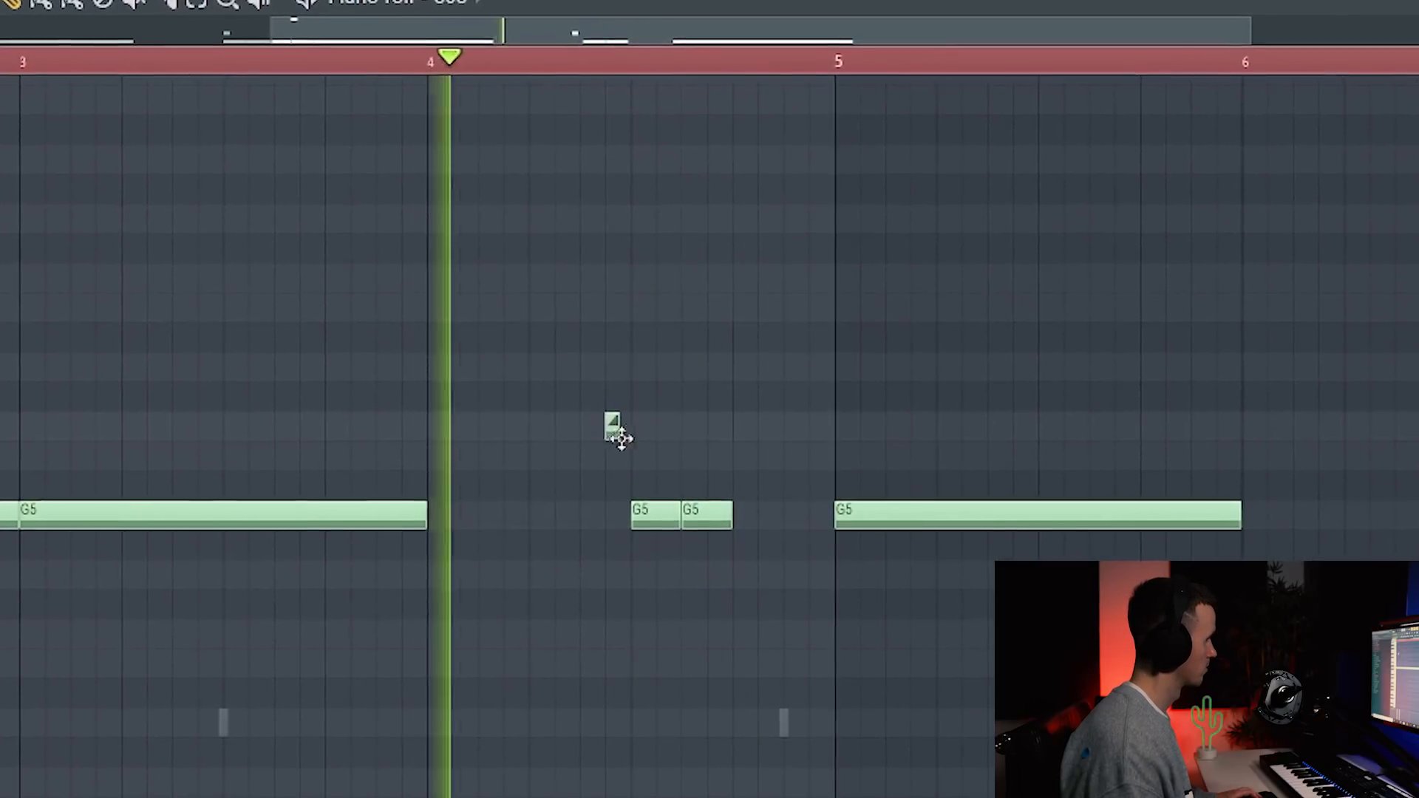
{"action": "key", "text": "space"}
{"action": "key", "text": "space"}
{"action": "key", "text": "ctrl+Up"}
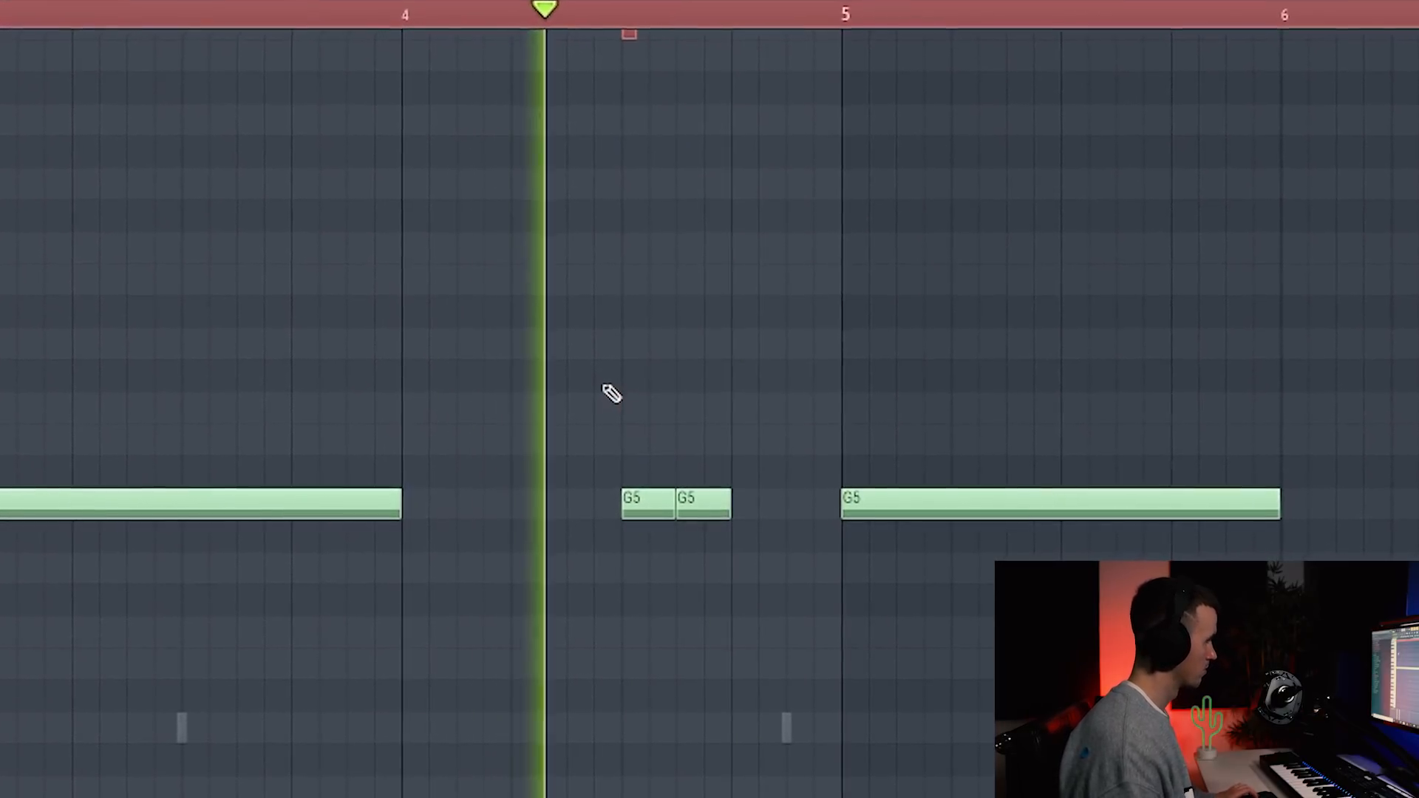
{"action": "scroll", "coordinate": [606, 390], "scroll_direction": "down", "scroll_amount": 3}
{"action": "left_click", "coordinate": [606, 390], "text": "ctrl"}
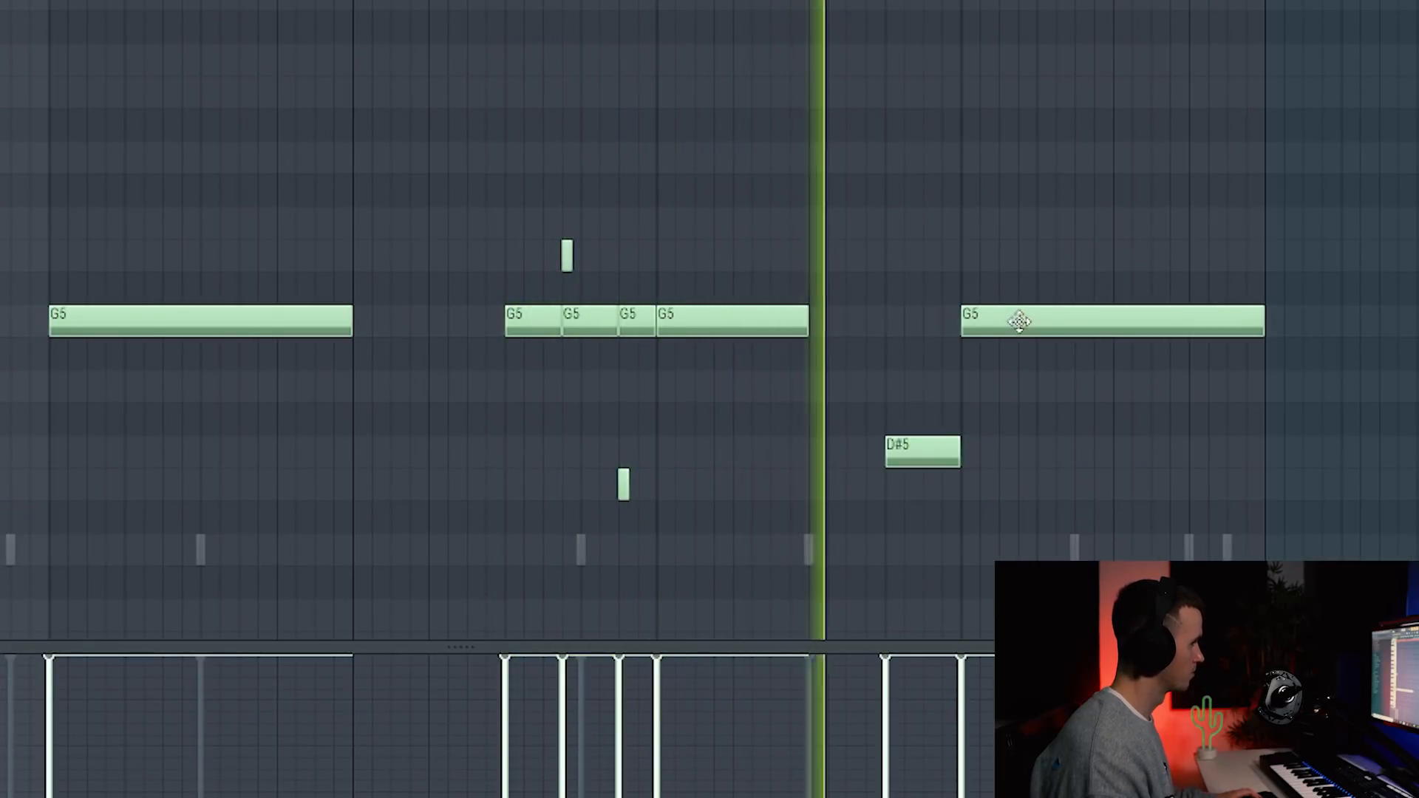
Step: Try replacing the 808's final G5 note with a full-bar D5 note
{"action": "right_click", "coordinate": [1017, 325]}
{"action": "left_click", "coordinate": [976, 484]}
{"action": "left_click_drag", "start_coordinate": [983, 484], "coordinate": [1262, 501]}
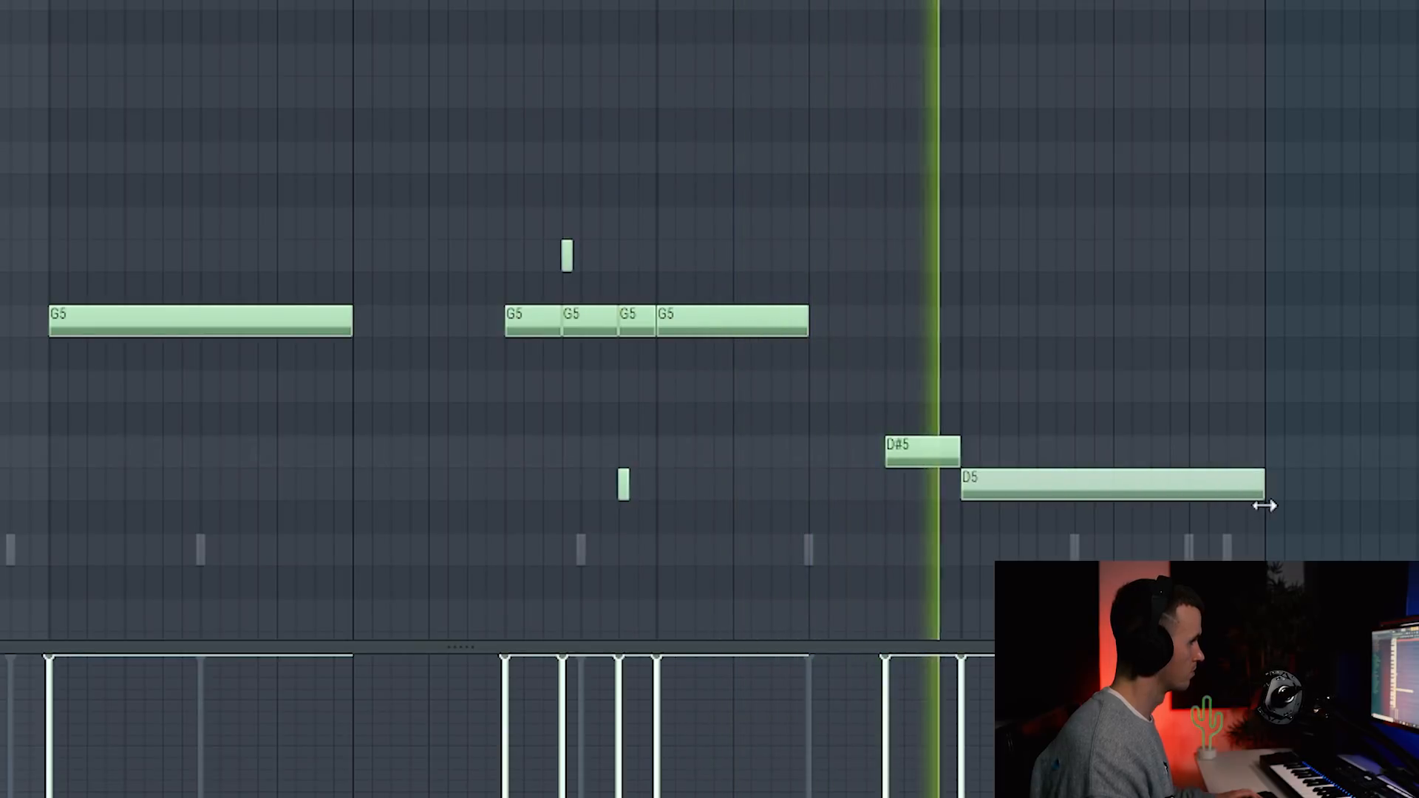
Step: Delete the ending D5 and D#5 notes and fill the last bar with G5 notes and slides at A#6, A6, D6 and A6
{"action": "right_click", "coordinate": [1207, 490]}
{"action": "right_click", "coordinate": [943, 456]}
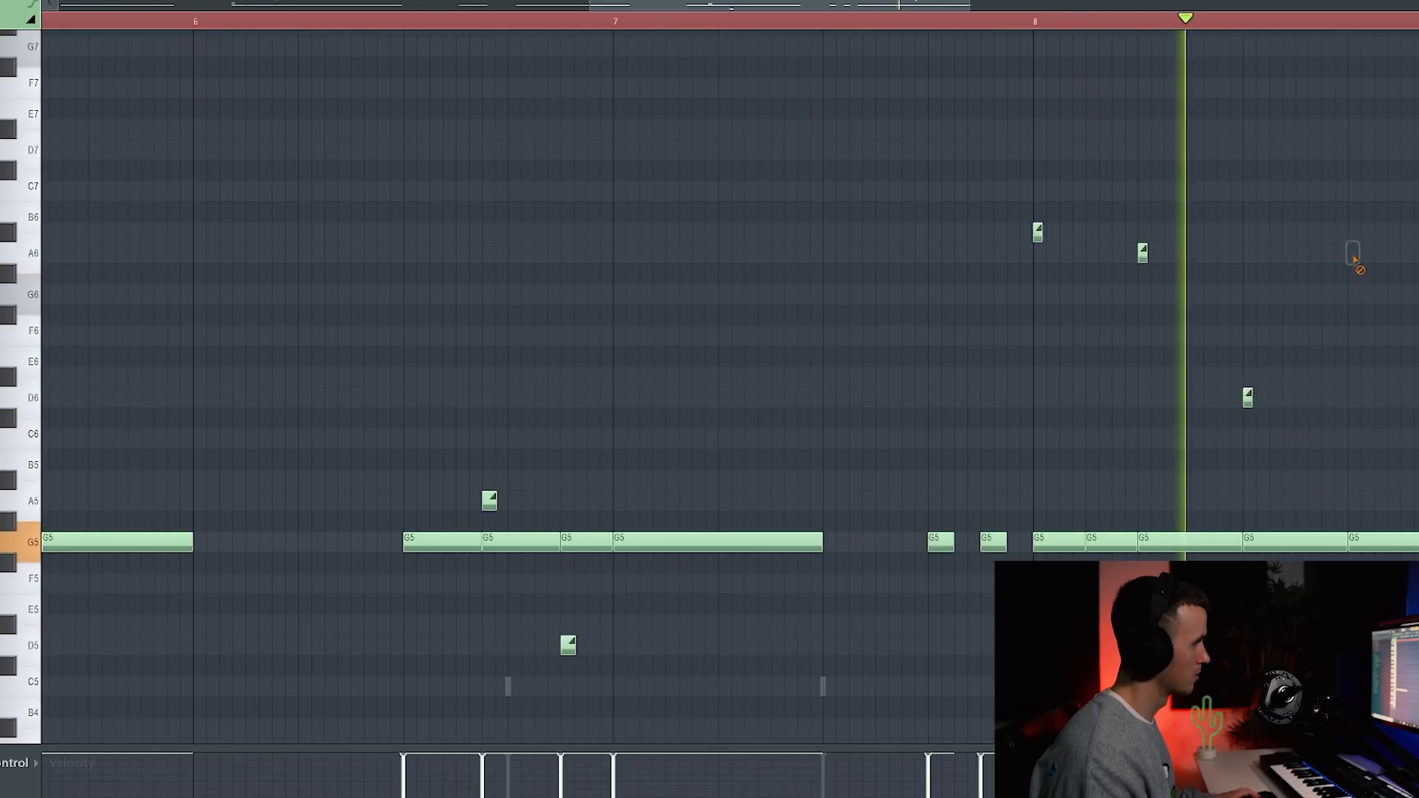
{"action": "scroll", "coordinate": [1257, 342], "scroll_direction": "down", "scroll_amount": 3}
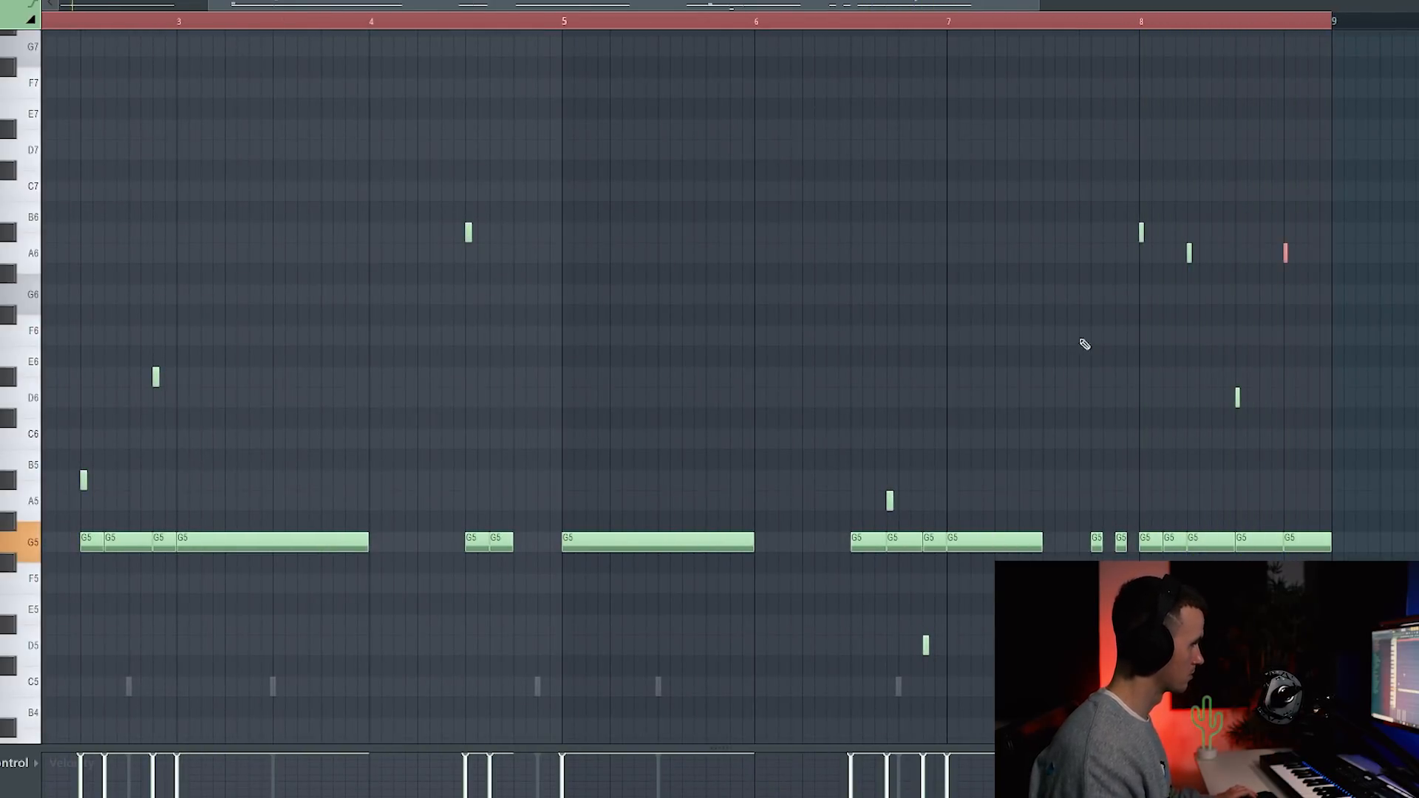
Step: Transpose all the 808 notes down one semitone so the main notes sit on F#5, and play the pattern back
{"action": "scroll", "coordinate": [855, 308], "scroll_direction": "down", "scroll_amount": 2}
{"action": "key", "text": "space"}
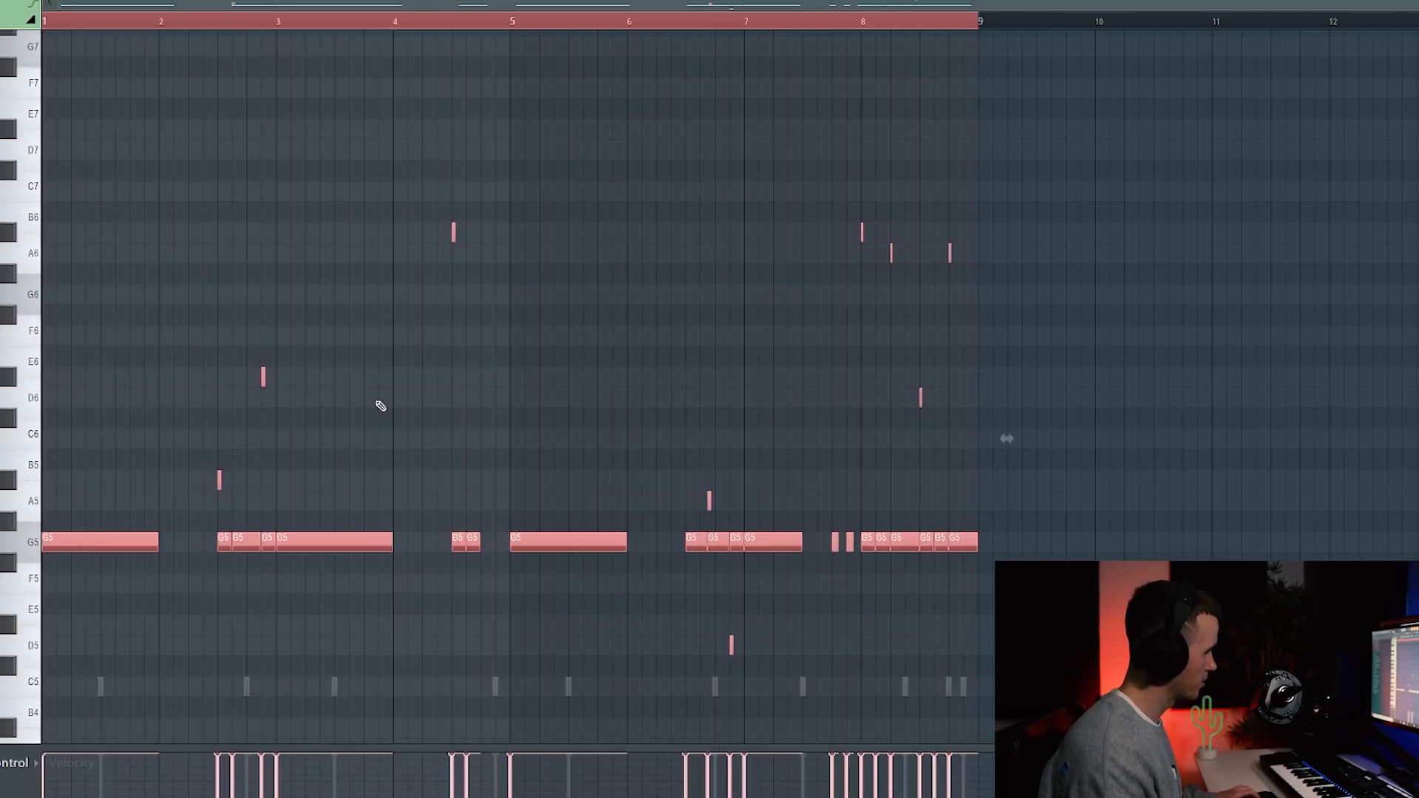
{"action": "key", "text": "shift+Down"}
{"action": "key", "text": "shift+Down"}
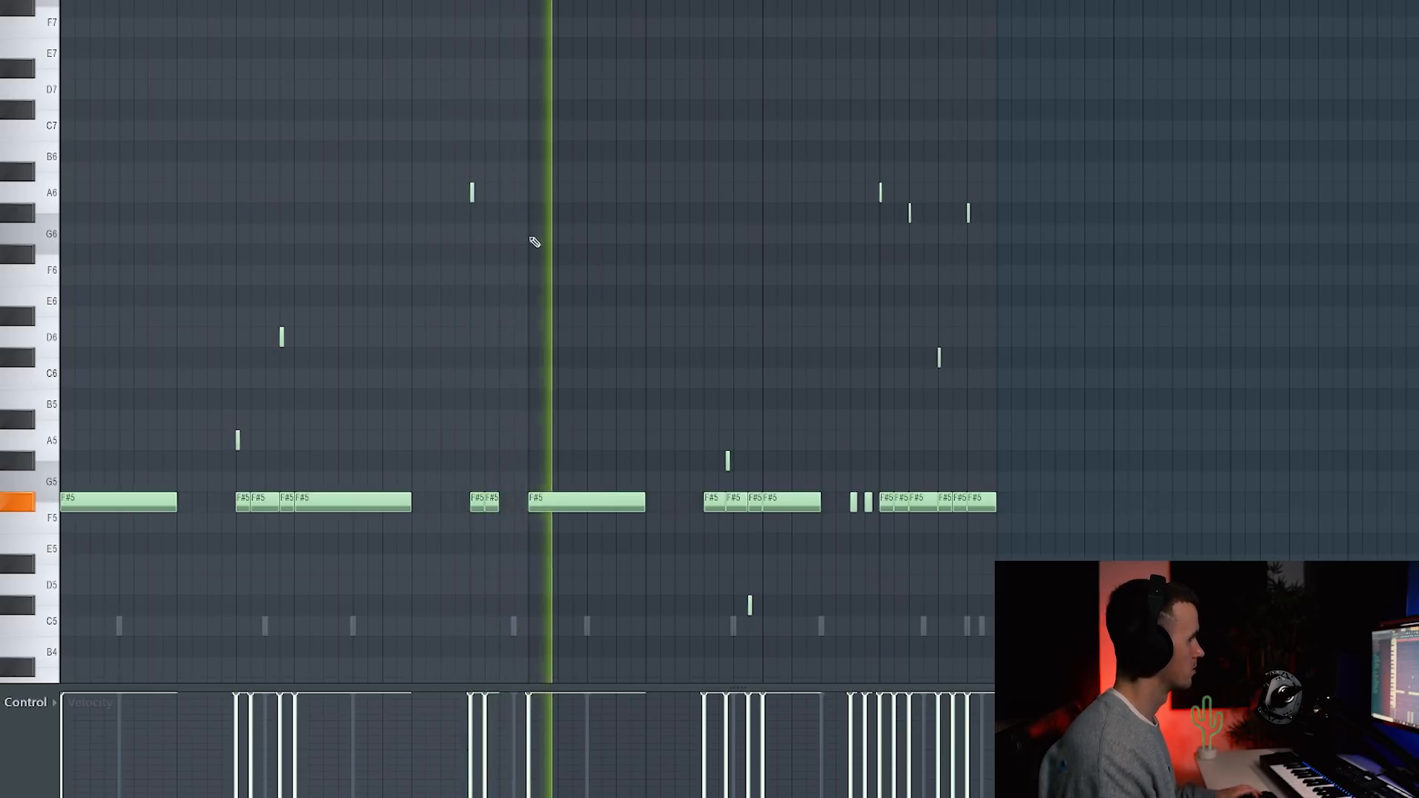
{"action": "scroll", "coordinate": [777, 429], "scroll_direction": "up", "scroll_amount": 5}
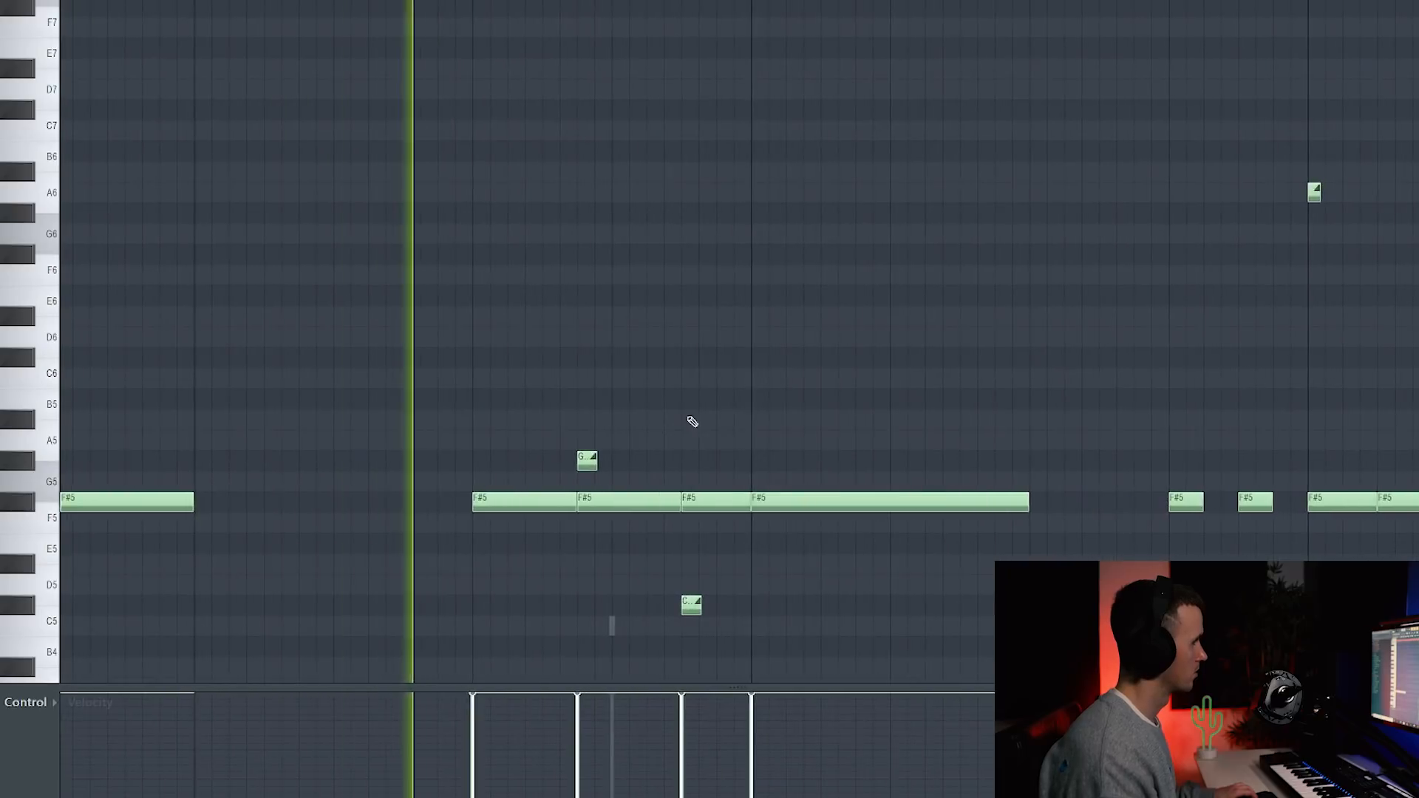
{"action": "scroll", "coordinate": [700, 409], "scroll_direction": "down", "scroll_amount": 5}
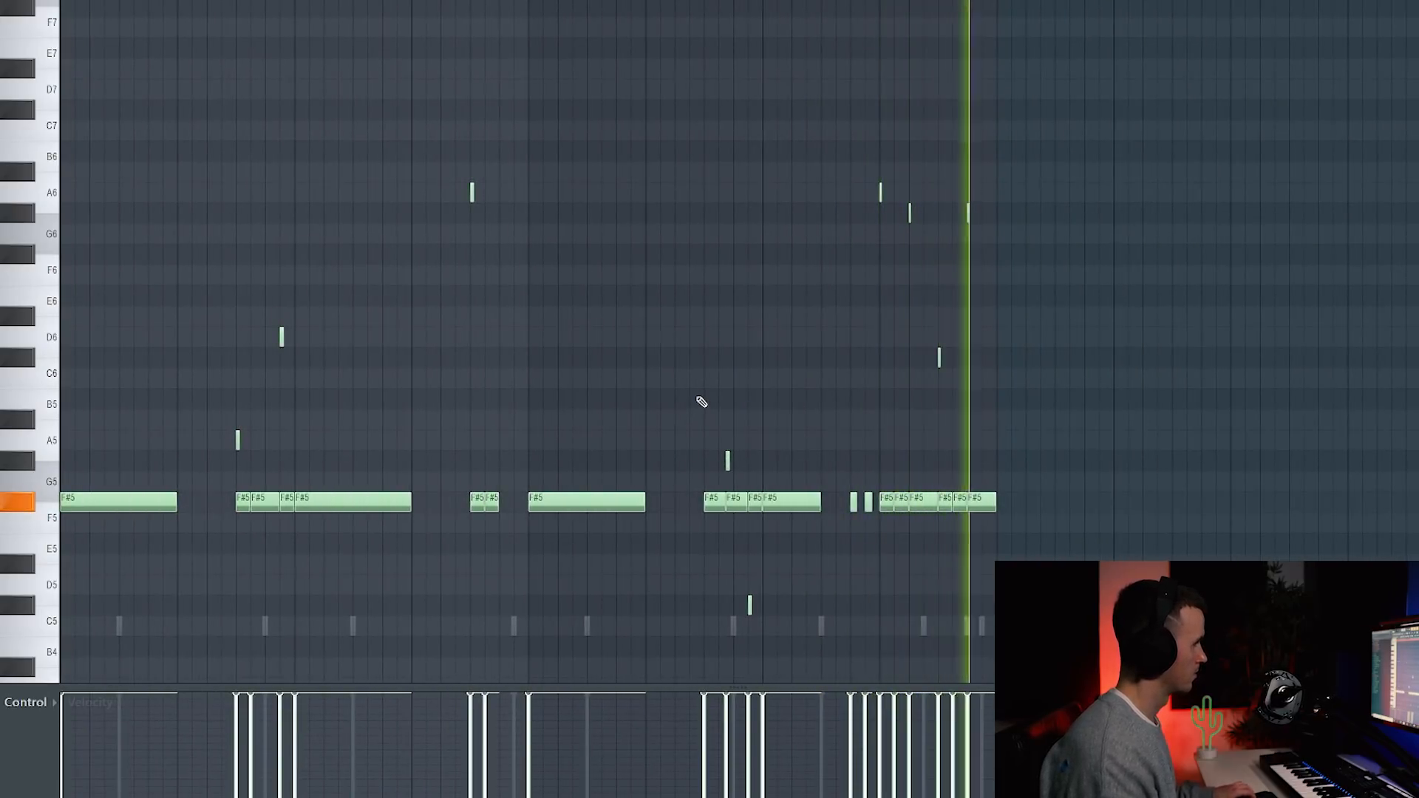
Step: Add short syncopated C5 drum hits across the pattern, including close pairs in the middle of bar 4 and around the start of bar 7
{"action": "left_click", "coordinate": [169, 464]}
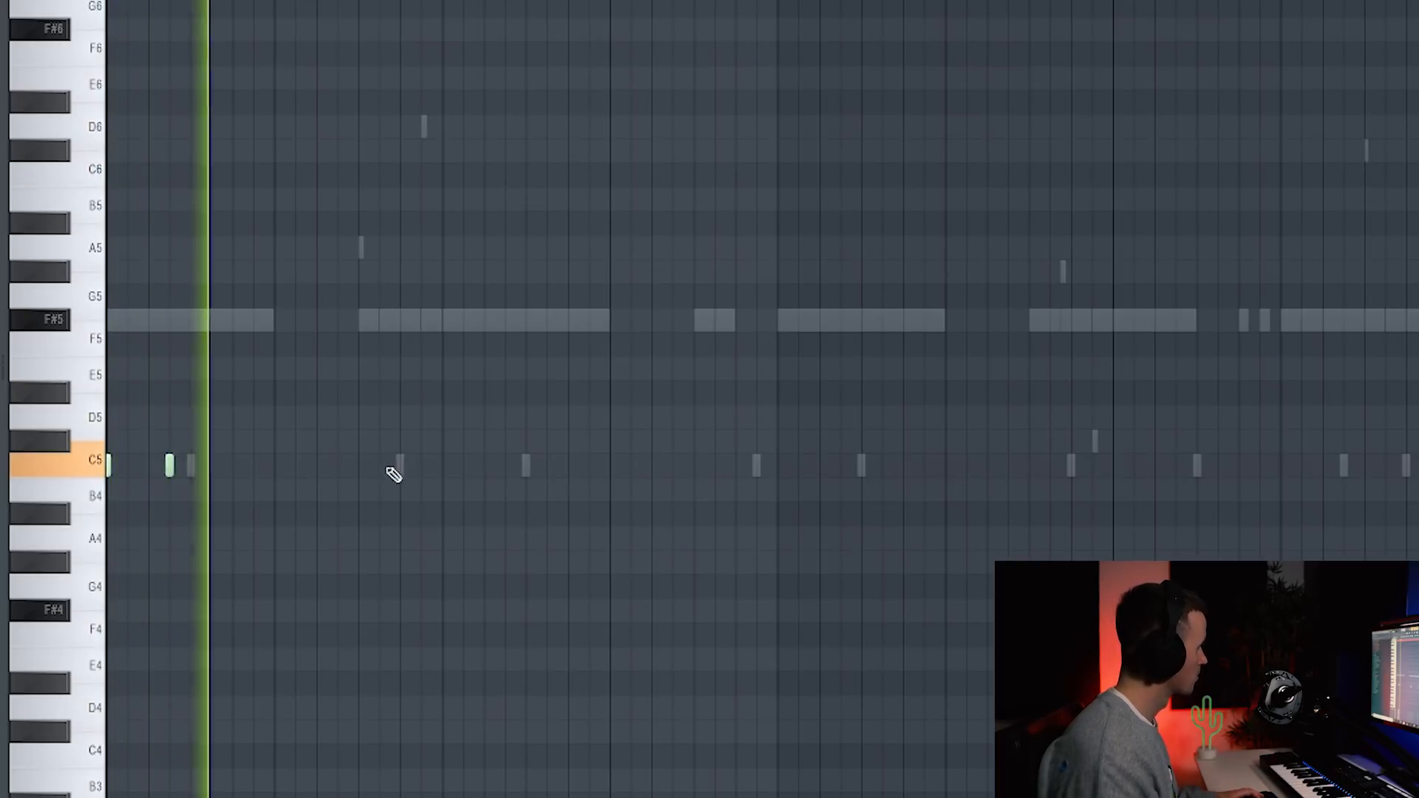
{"action": "left_click", "coordinate": [388, 467]}
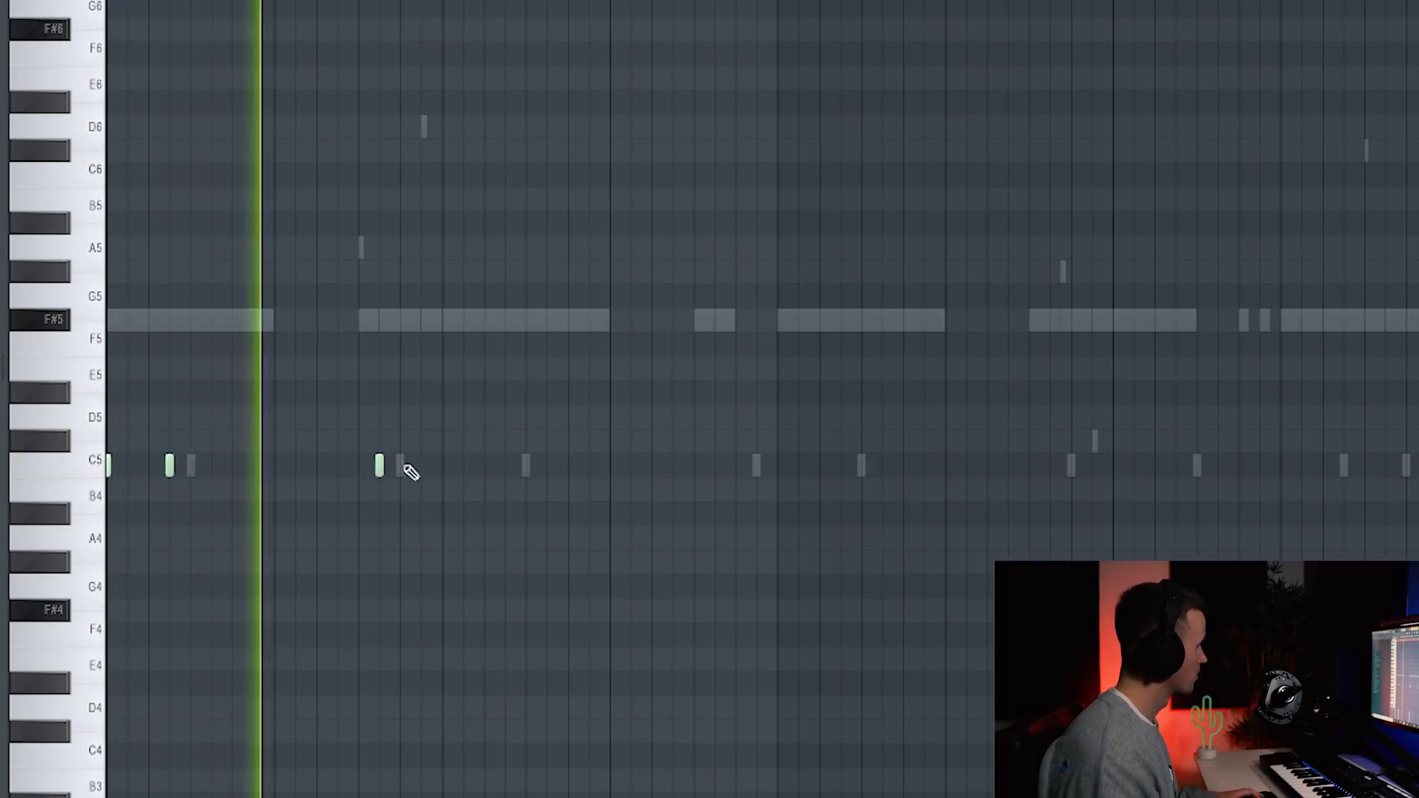
{"action": "left_click", "coordinate": [442, 465]}
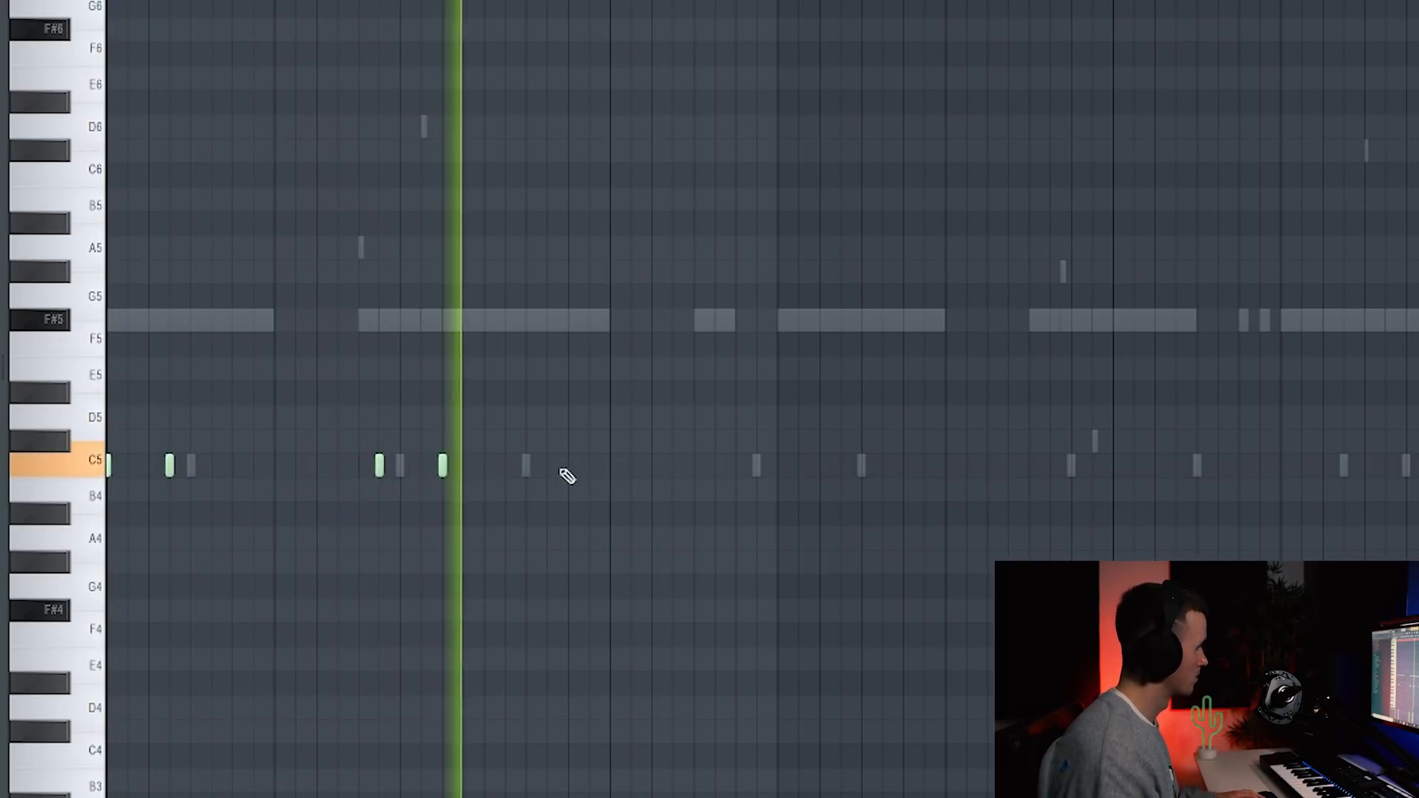
{"action": "left_click", "coordinate": [694, 464]}
{"action": "left_click", "coordinate": [715, 465]}
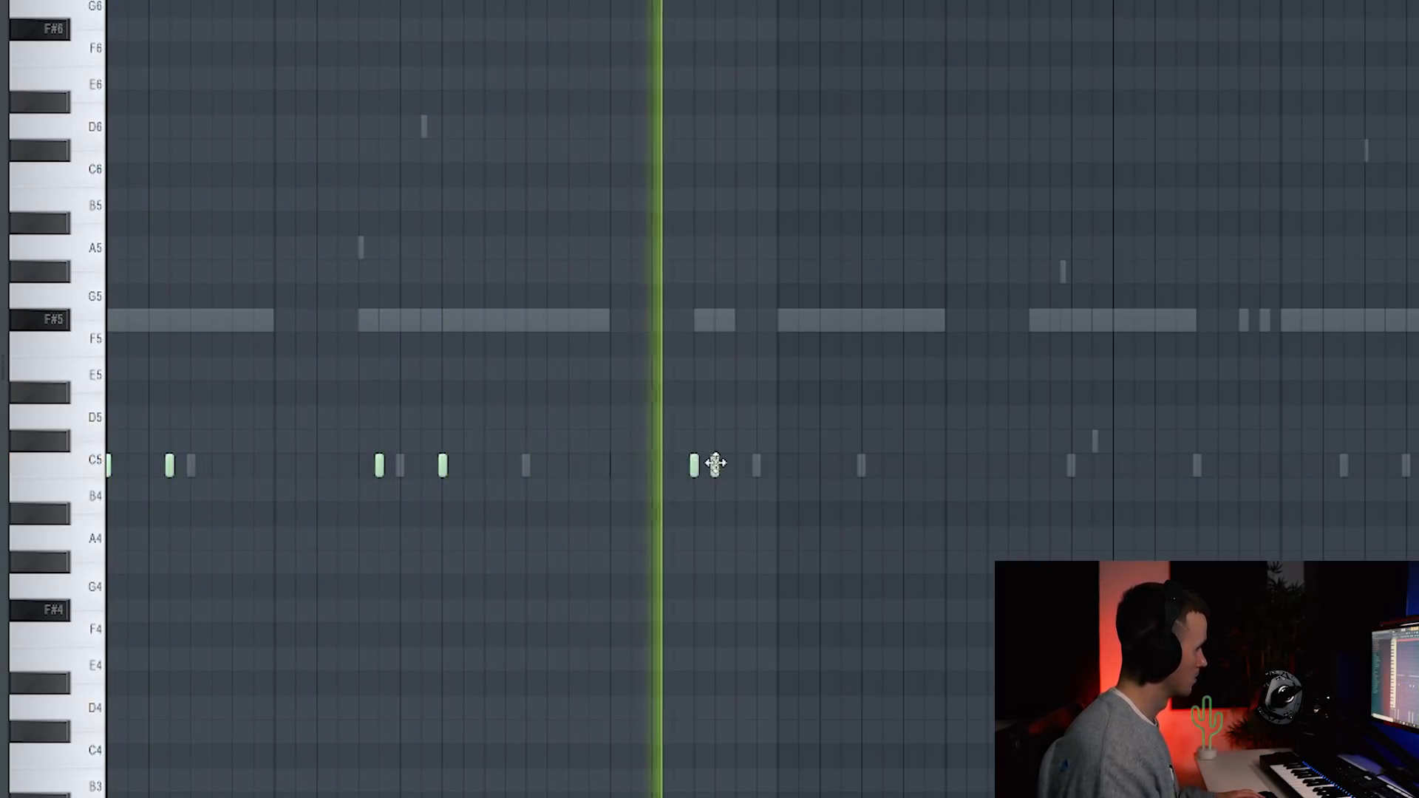
{"action": "left_click", "coordinate": [777, 465]}
{"action": "left_click", "coordinate": [567, 416]}
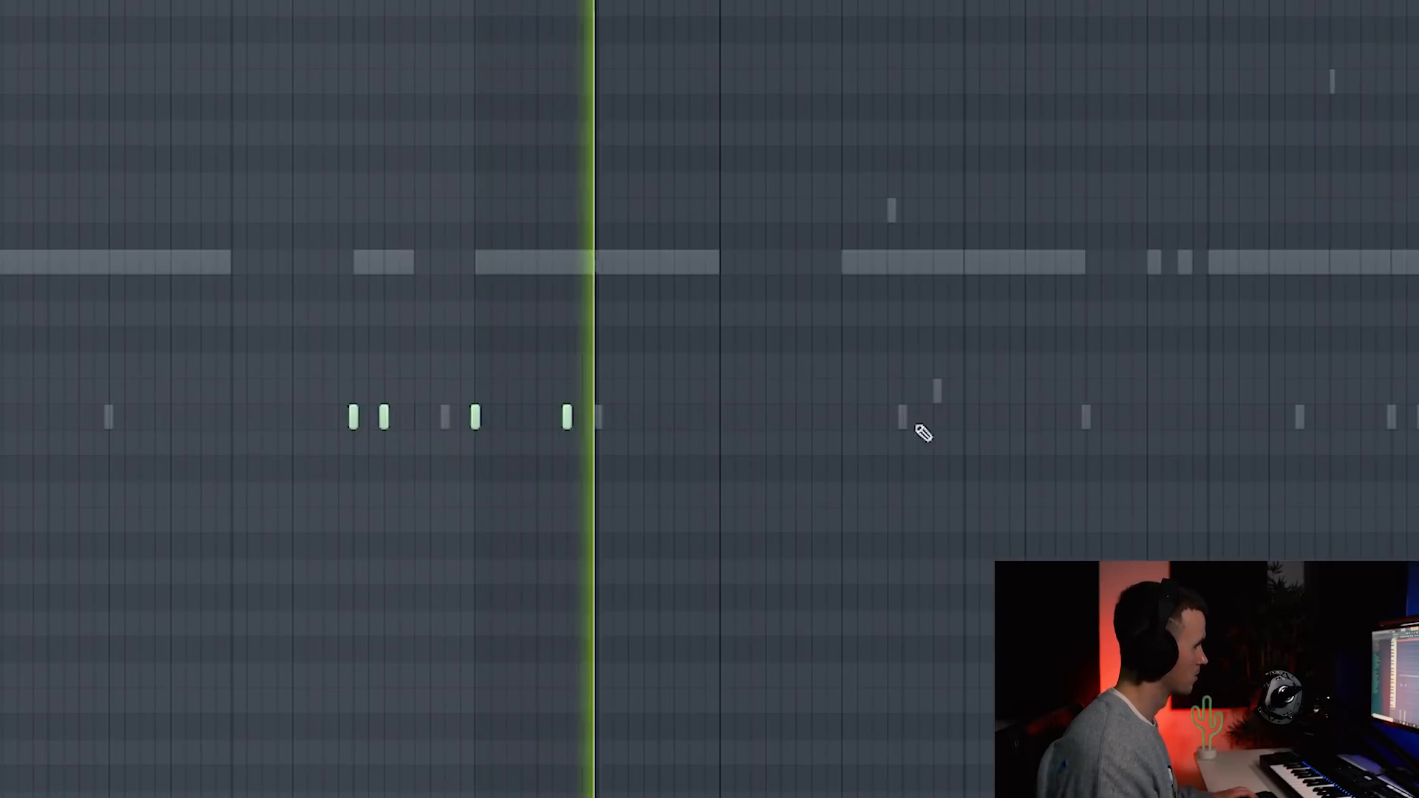
{"action": "left_click", "coordinate": [932, 416]}
{"action": "left_click", "coordinate": [964, 416]}
{"action": "left_click", "coordinate": [1146, 417]}
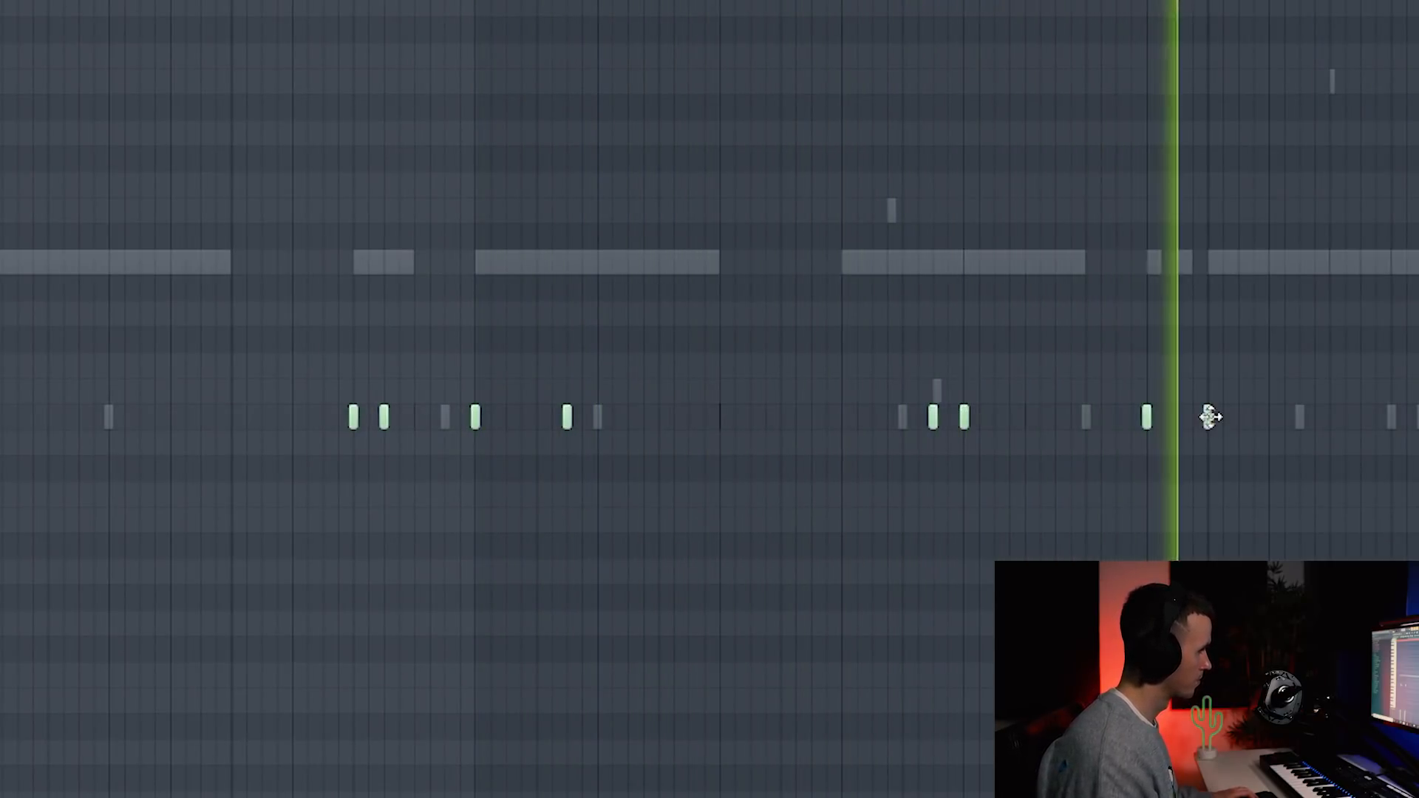
{"action": "scroll", "coordinate": [1222, 478], "scroll_direction": "down", "scroll_amount": 2}
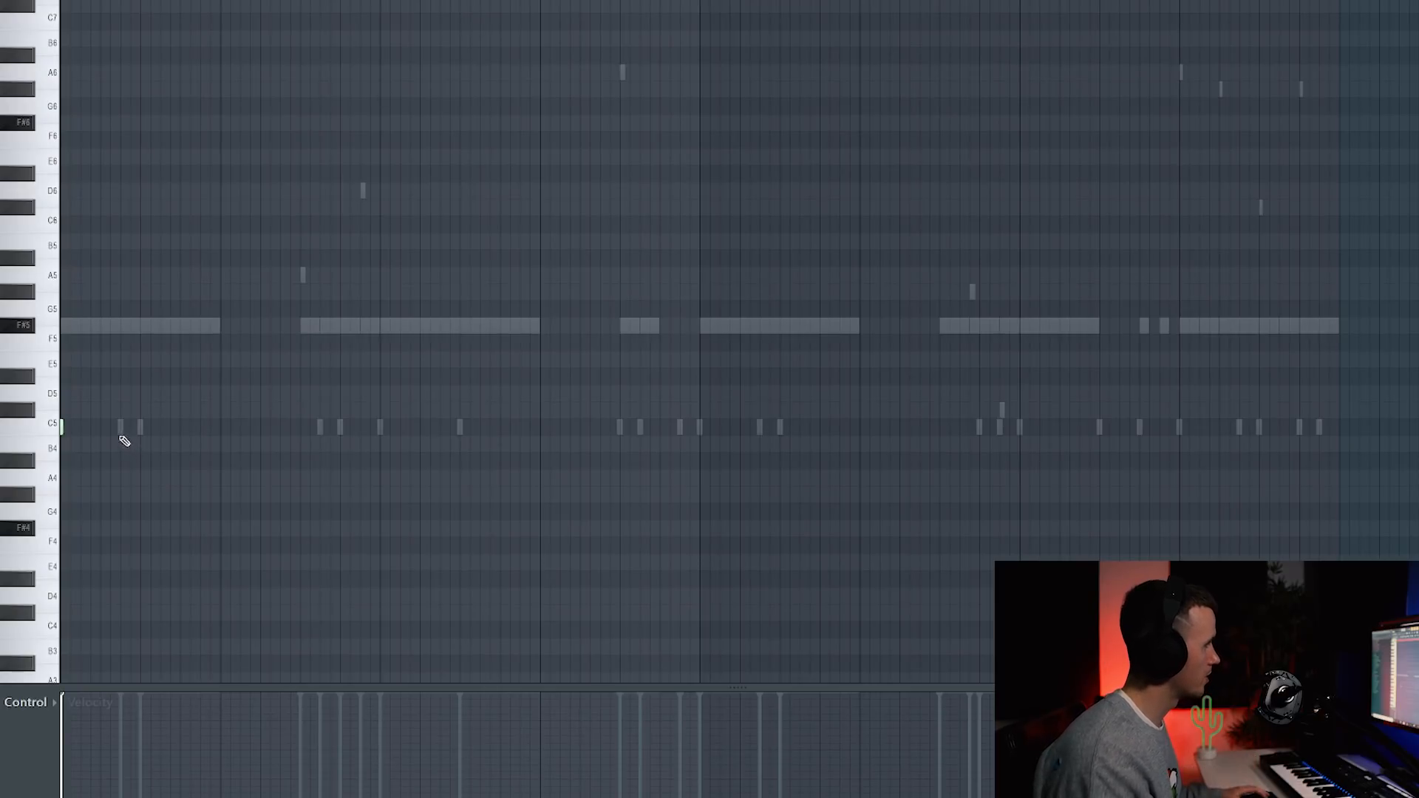
Step: Duplicate the three-hit C5 rhythm until it fills the first four bars, play it back and select all its notes
{"action": "key", "text": "space"}
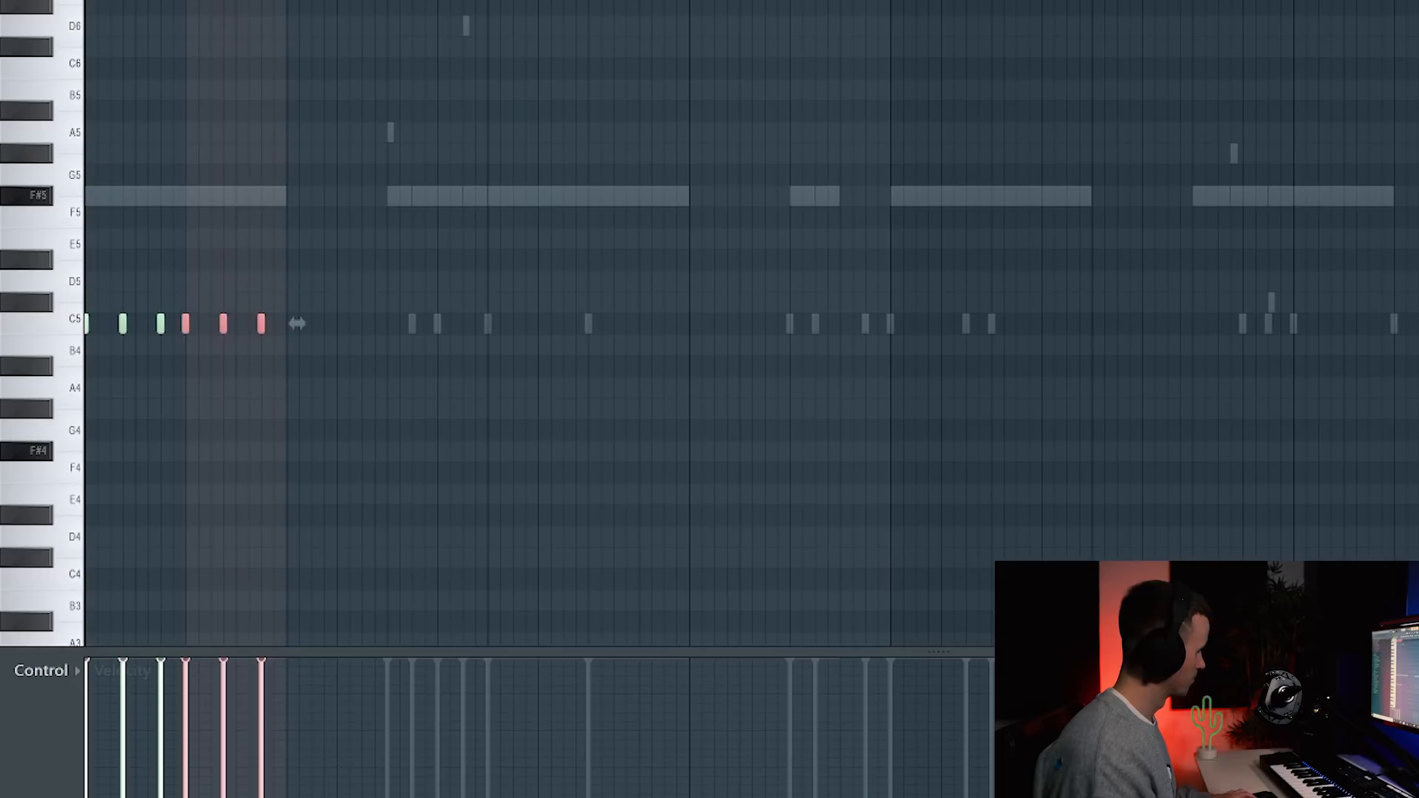
{"action": "key", "text": "ctrl+b"}
{"action": "key", "text": "ctrl+b"}
{"action": "key", "text": "ctrl+b"}
{"action": "key", "text": "ctrl+b"}
{"action": "key", "text": "ctrl+b"}
{"action": "key", "text": "ctrl+b"}
{"action": "key", "text": "ctrl+a"}
{"action": "key", "text": "ctrl+d"}
{"action": "key", "text": "space"}
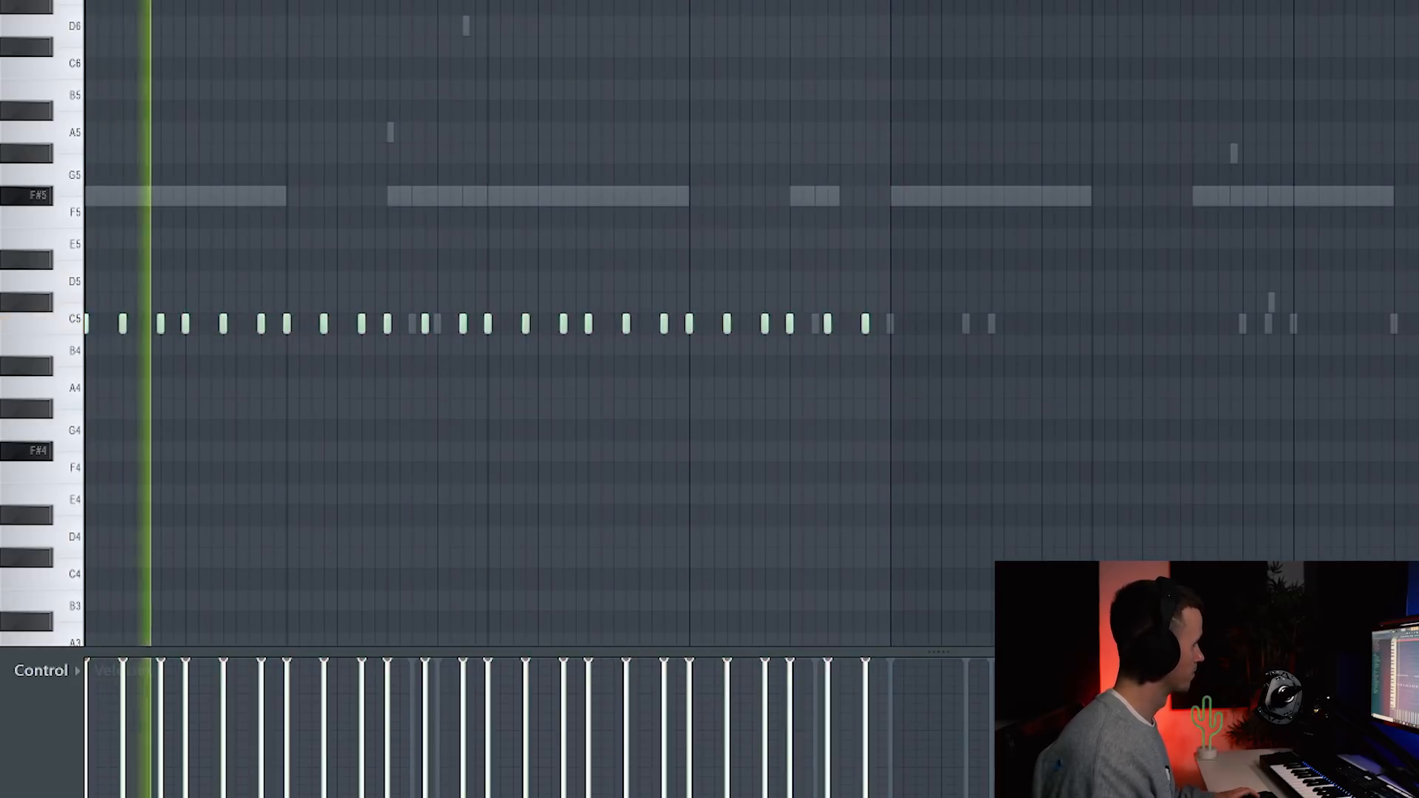
{"action": "key", "text": "ctrl+a"}
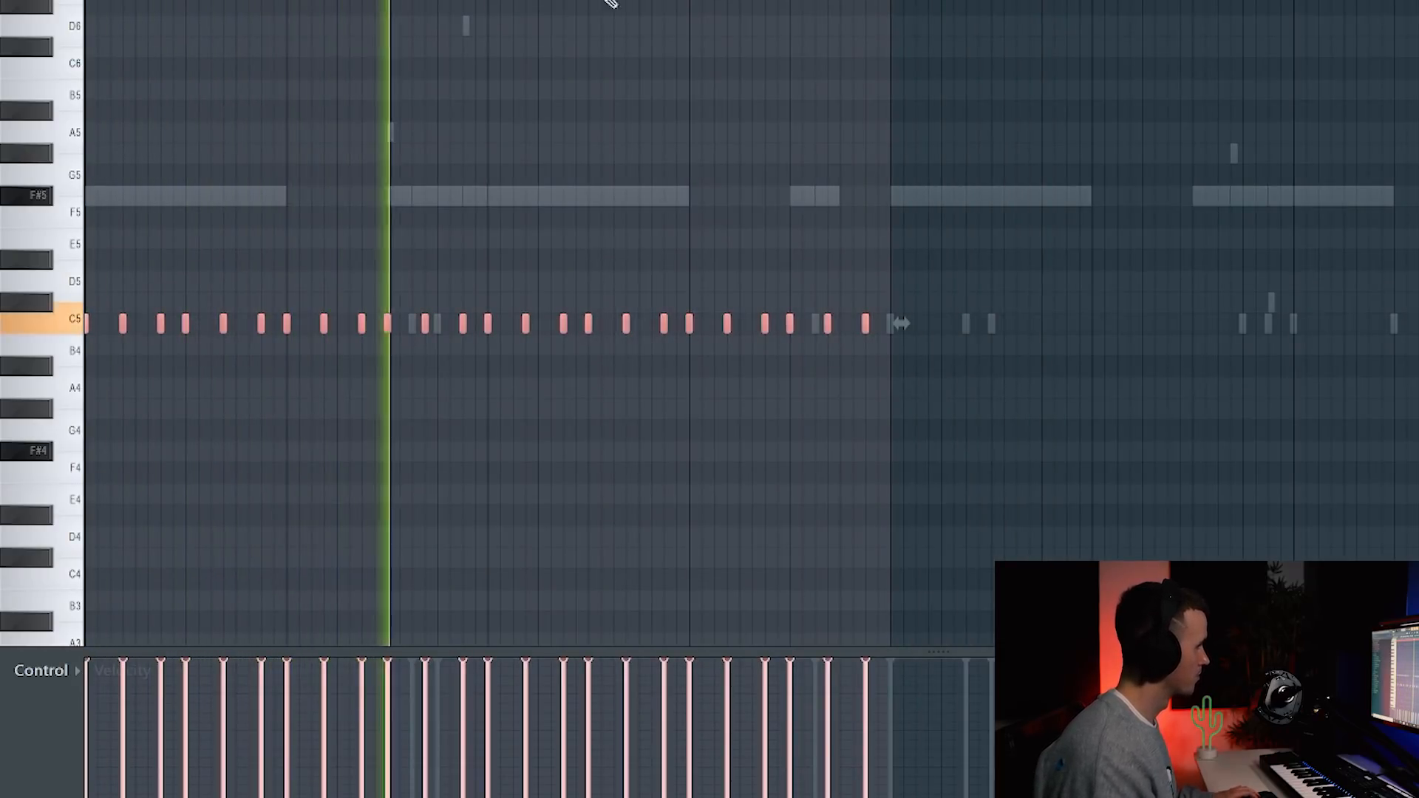
Step: Add two closely spaced hits before the middle of bar 1 and set their pitch to D5
{"action": "scroll", "coordinate": [113, 246], "scroll_direction": "up", "scroll_amount": 1}
{"action": "scroll", "coordinate": [113, 245], "scroll_direction": "up", "scroll_amount": 1}
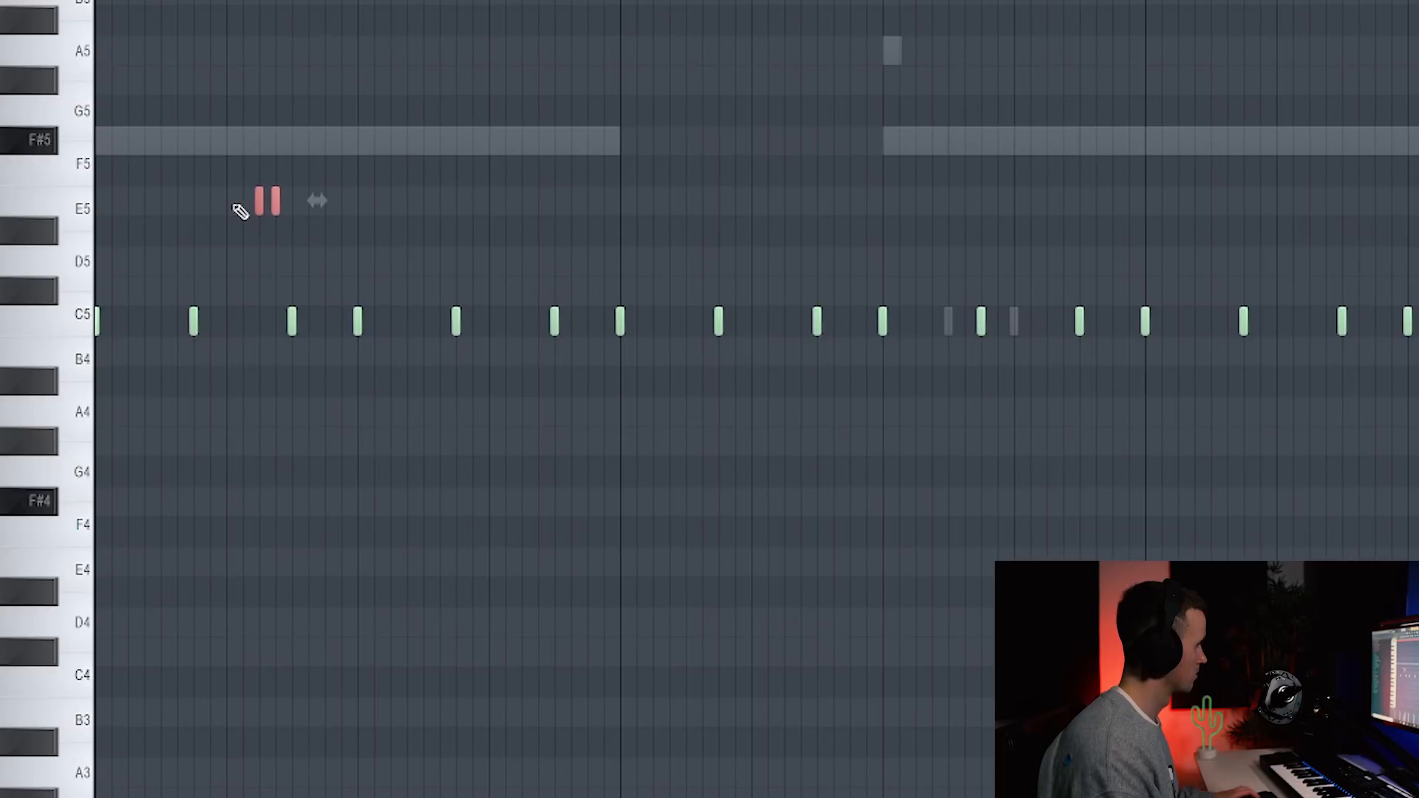
{"action": "key", "text": "space"}
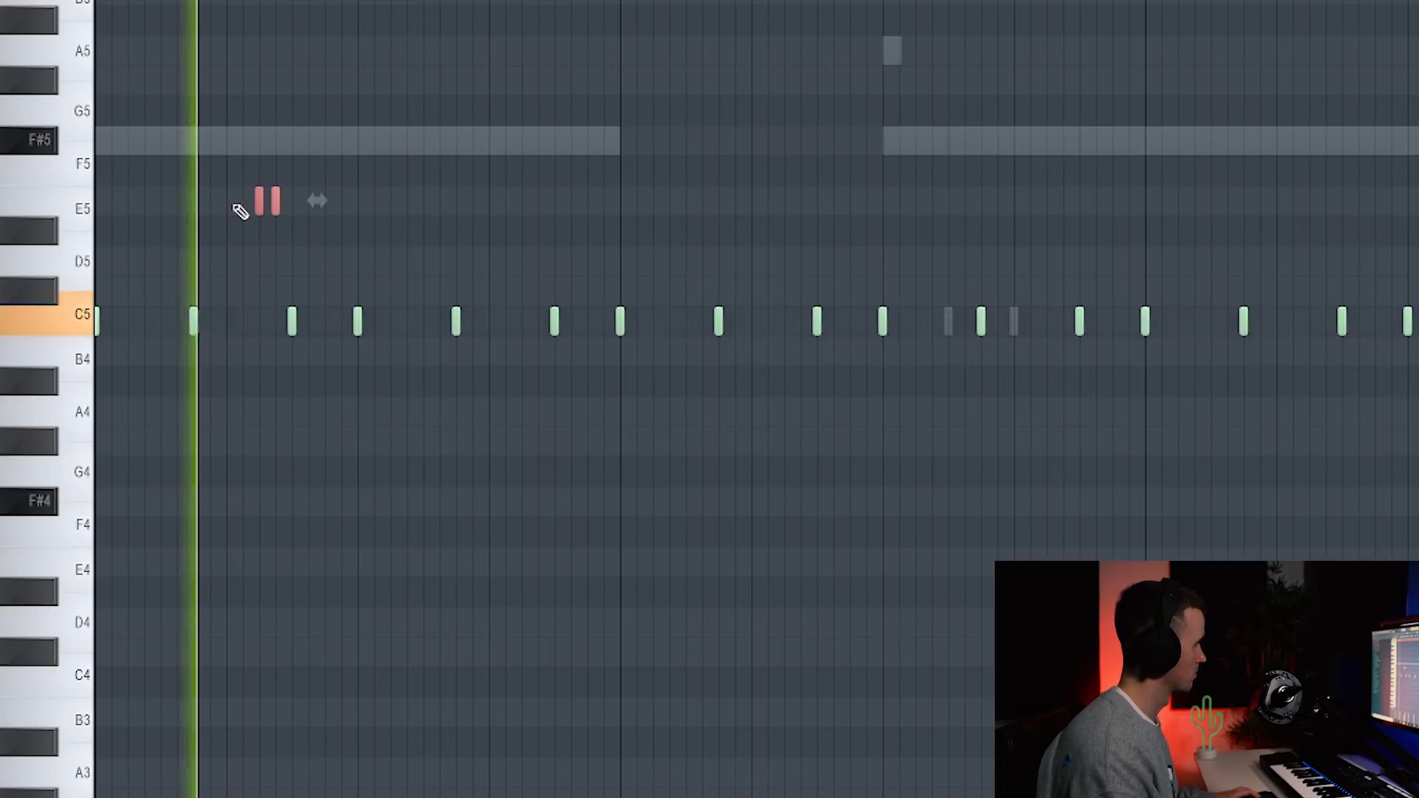
{"action": "key", "text": "space"}
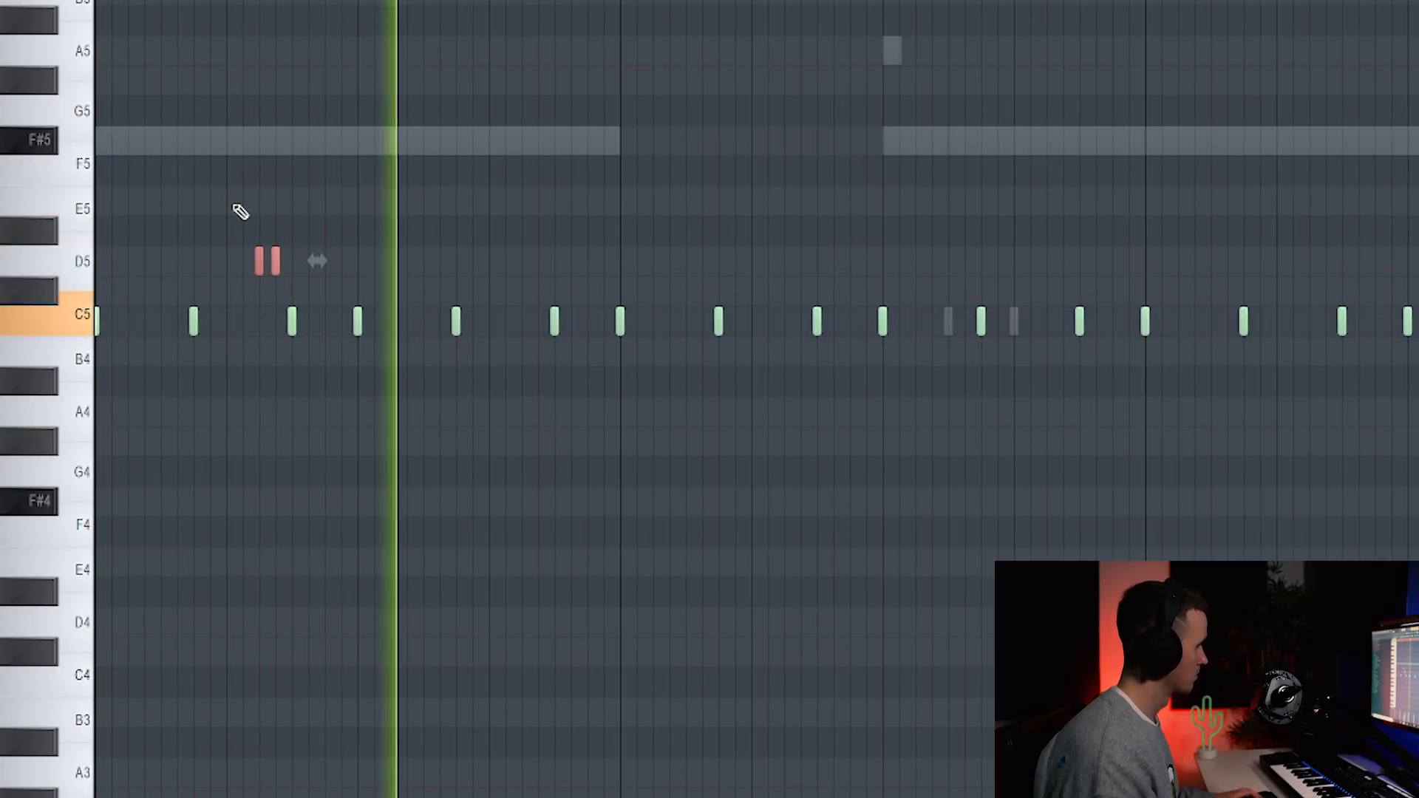
{"action": "left_click", "coordinate": [507, 175], "text": "ctrl"}
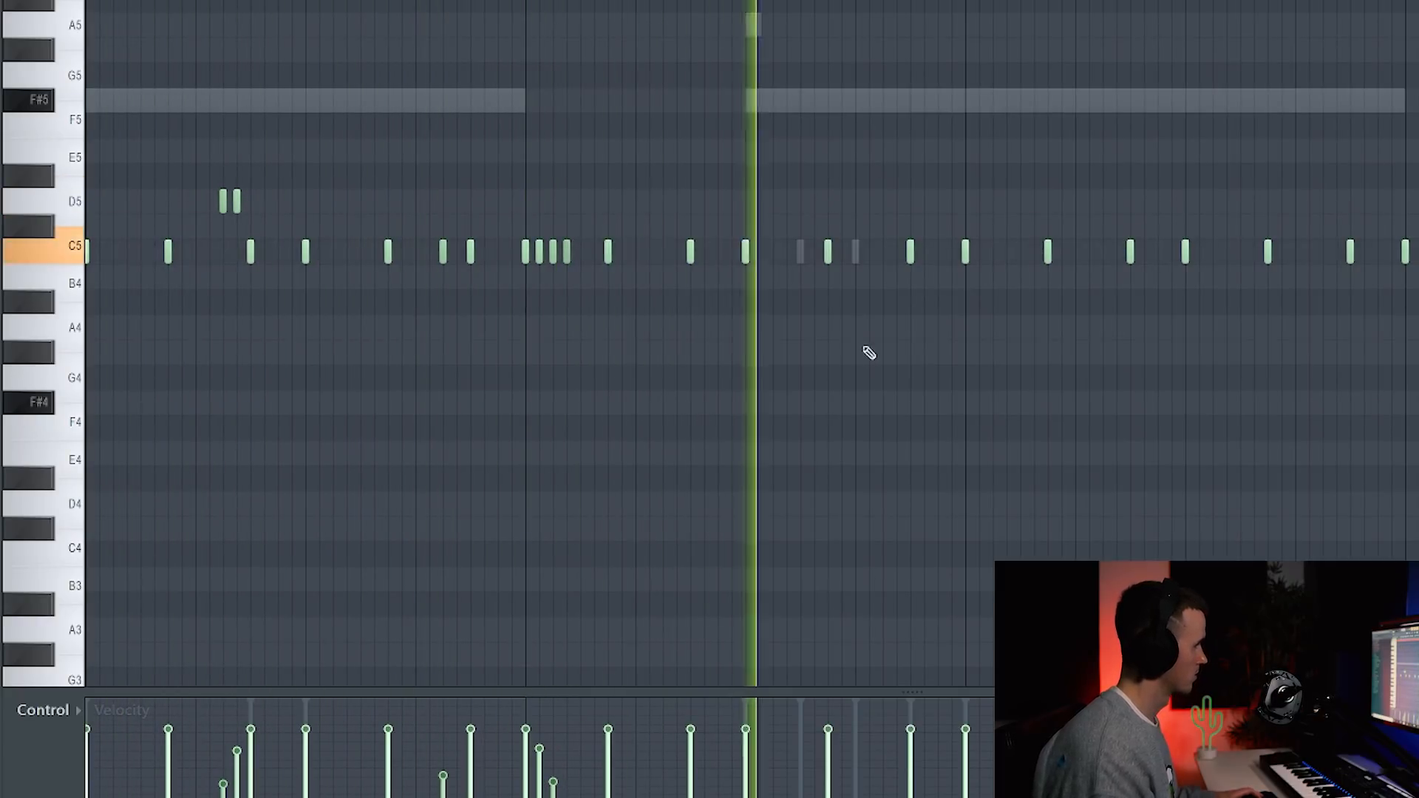
Step: Add quieter extra C5 hits late in bars 2 and 3 and a fast four-hit roll midway through bar 4
{"action": "key", "text": "space"}
{"action": "left_click_drag", "start_coordinate": [872, 246], "coordinate": [882, 246]}
{"action": "left_click_drag", "start_coordinate": [886, 741], "coordinate": [884, 770]}
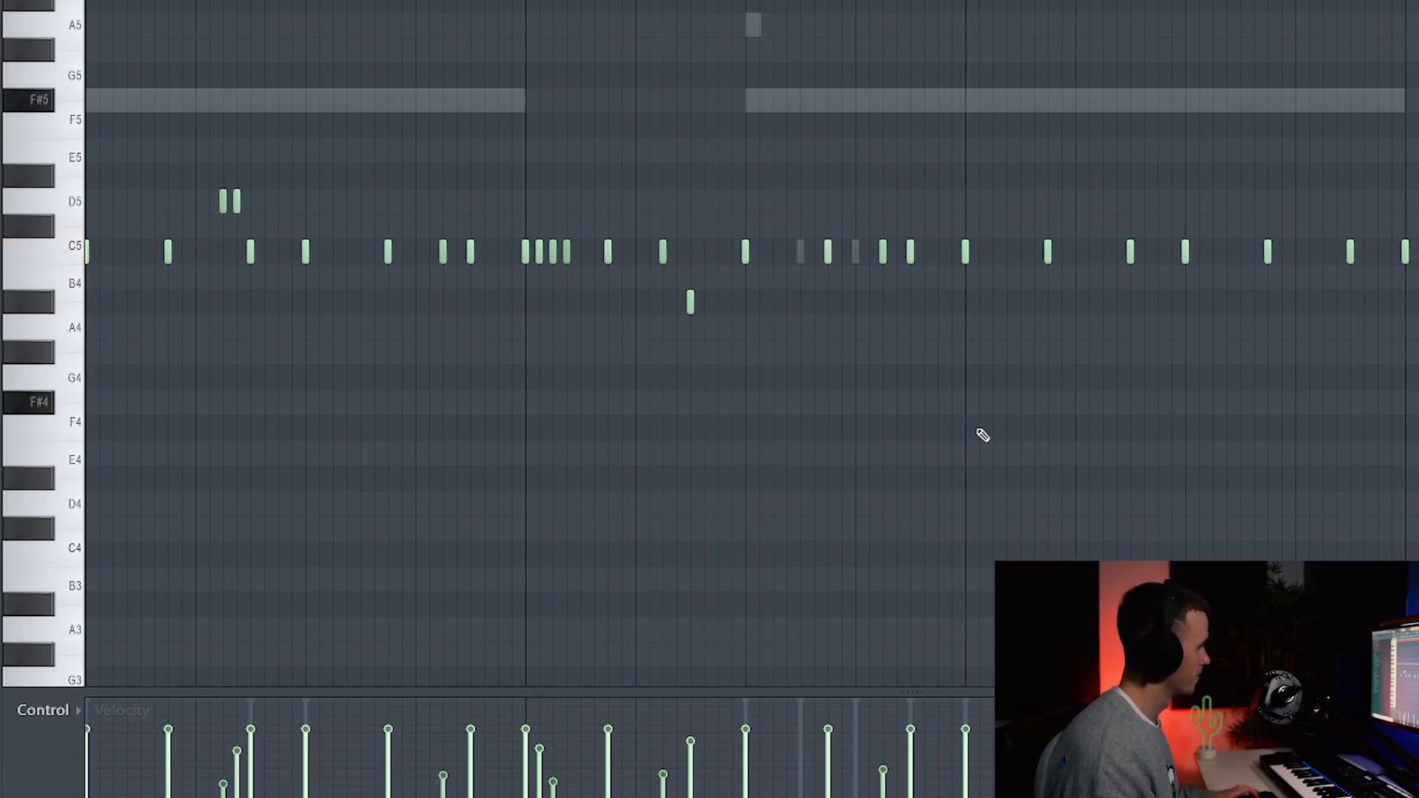
{"action": "scroll", "coordinate": [1216, 306], "scroll_direction": "up", "scroll_amount": 2}
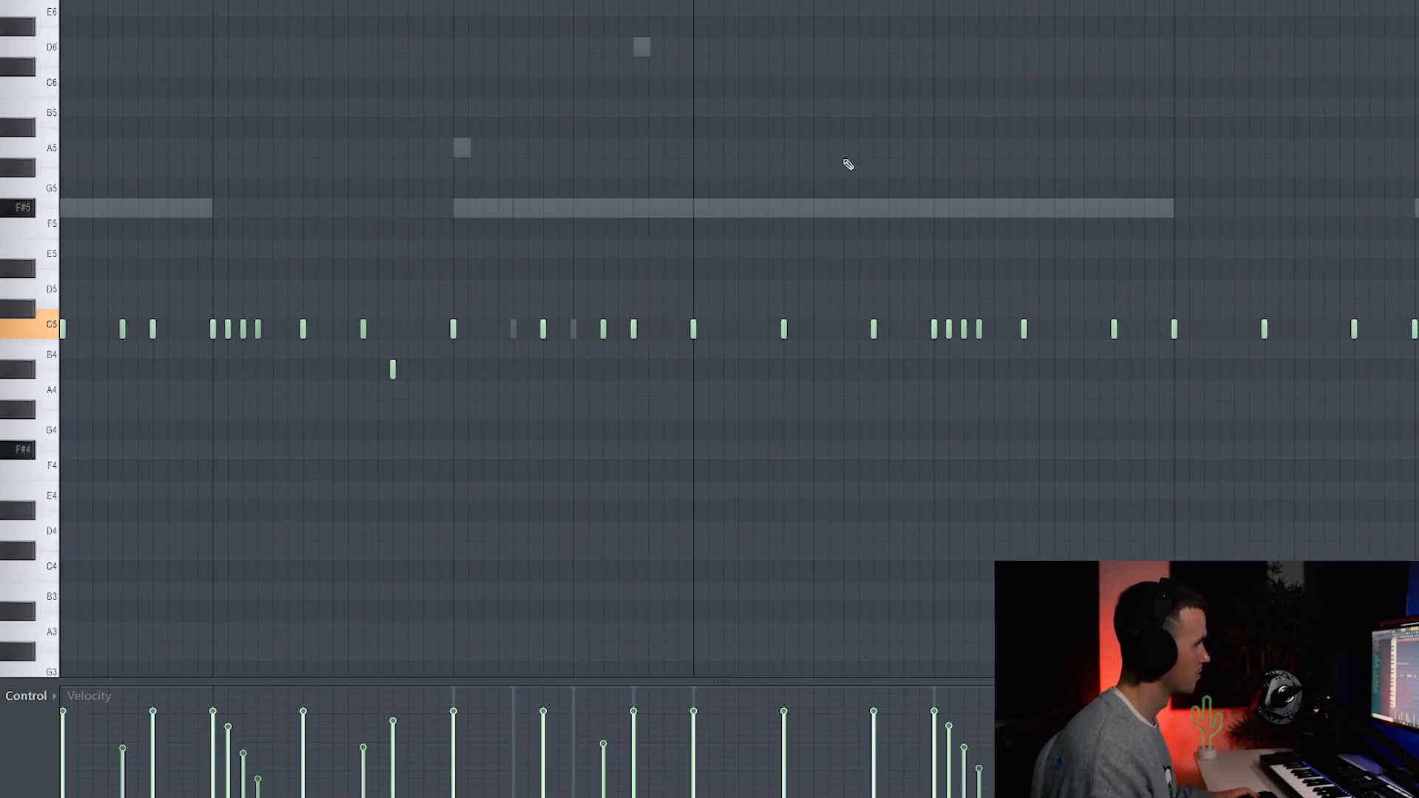
{"action": "left_click", "coordinate": [722, 330]}
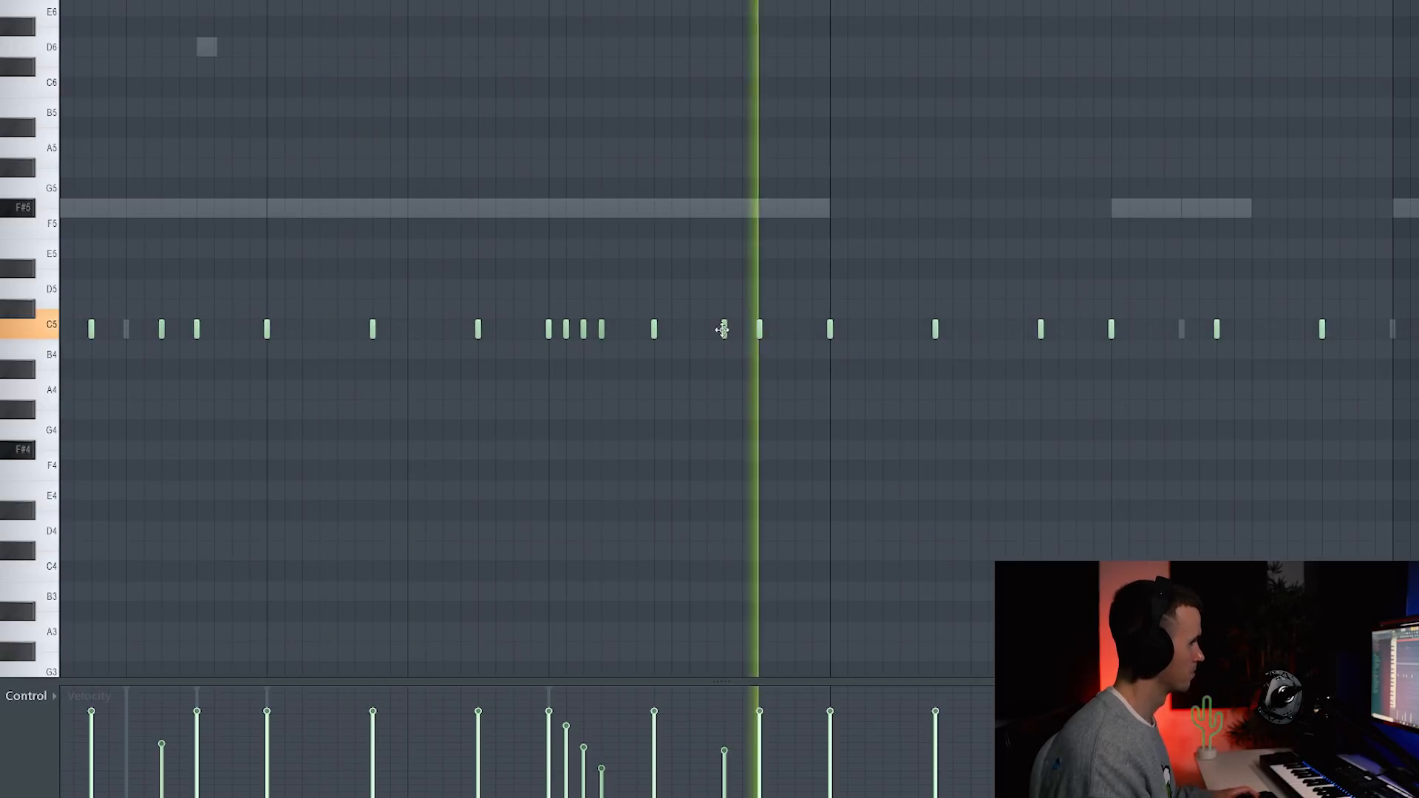
{"action": "scroll", "coordinate": [807, 344], "scroll_direction": "down", "scroll_amount": 3}
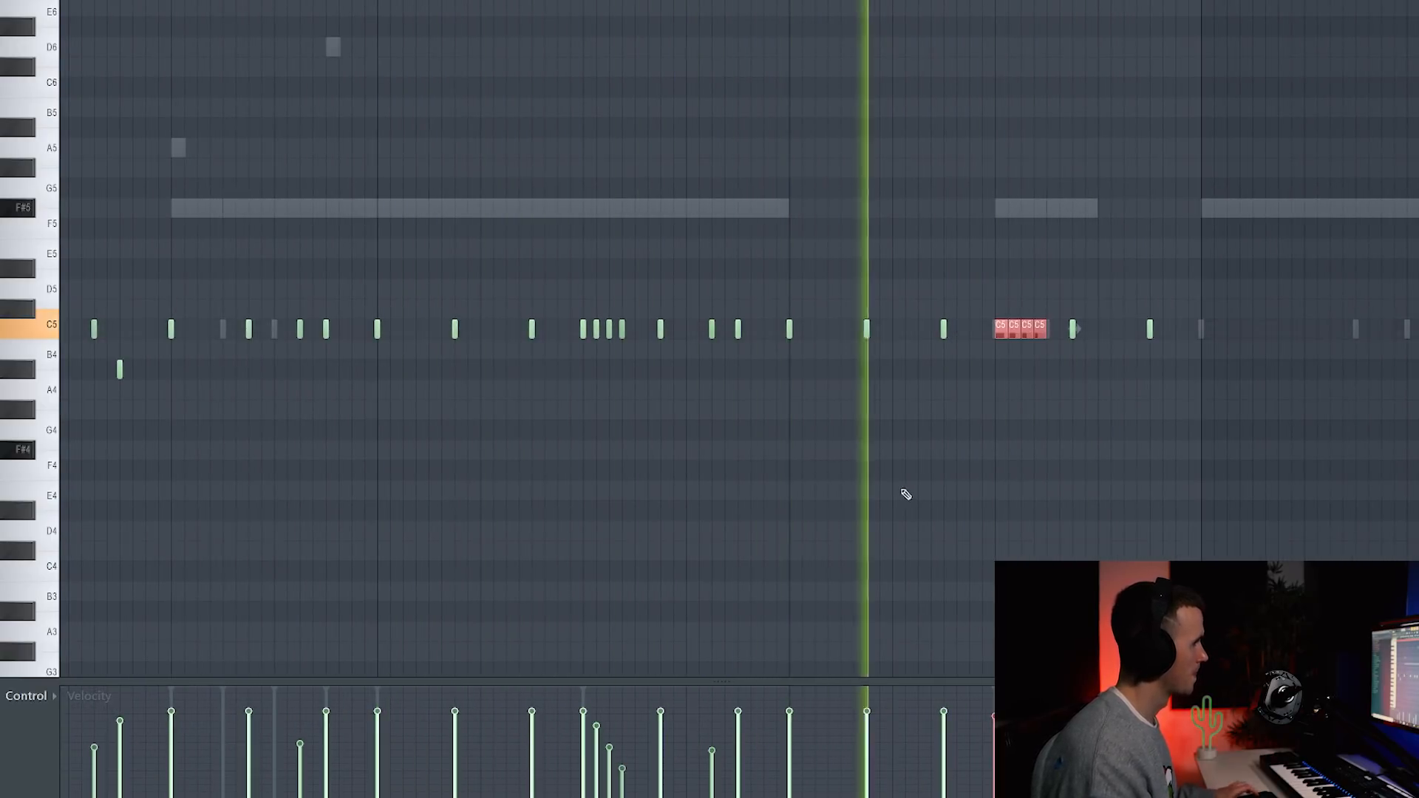
{"action": "scroll", "coordinate": [907, 496], "scroll_direction": "down", "scroll_amount": 3}
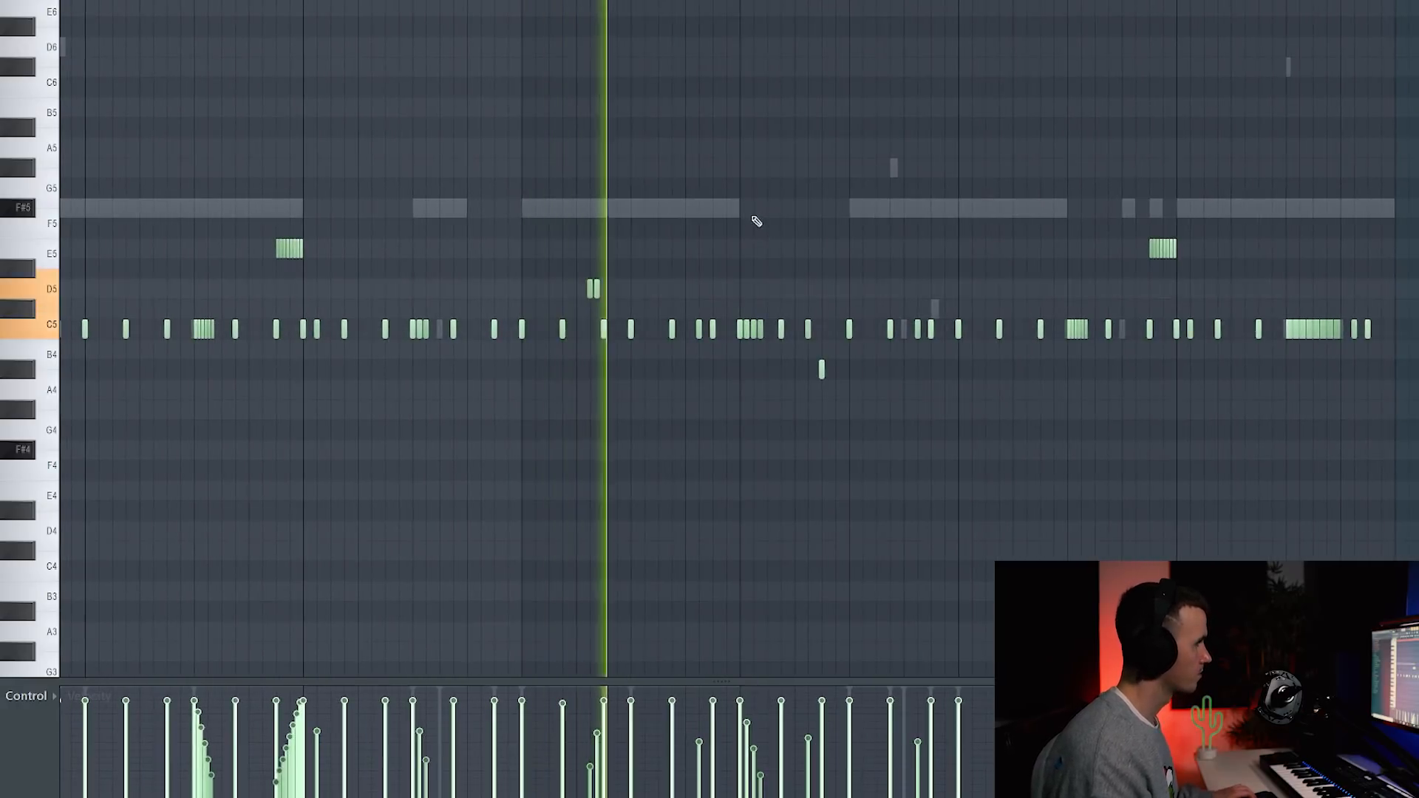
{"action": "scroll", "coordinate": [795, 211], "scroll_direction": "down", "scroll_amount": 3}
{"action": "scroll", "coordinate": [1219, 389], "scroll_direction": "up", "scroll_amount": 4}
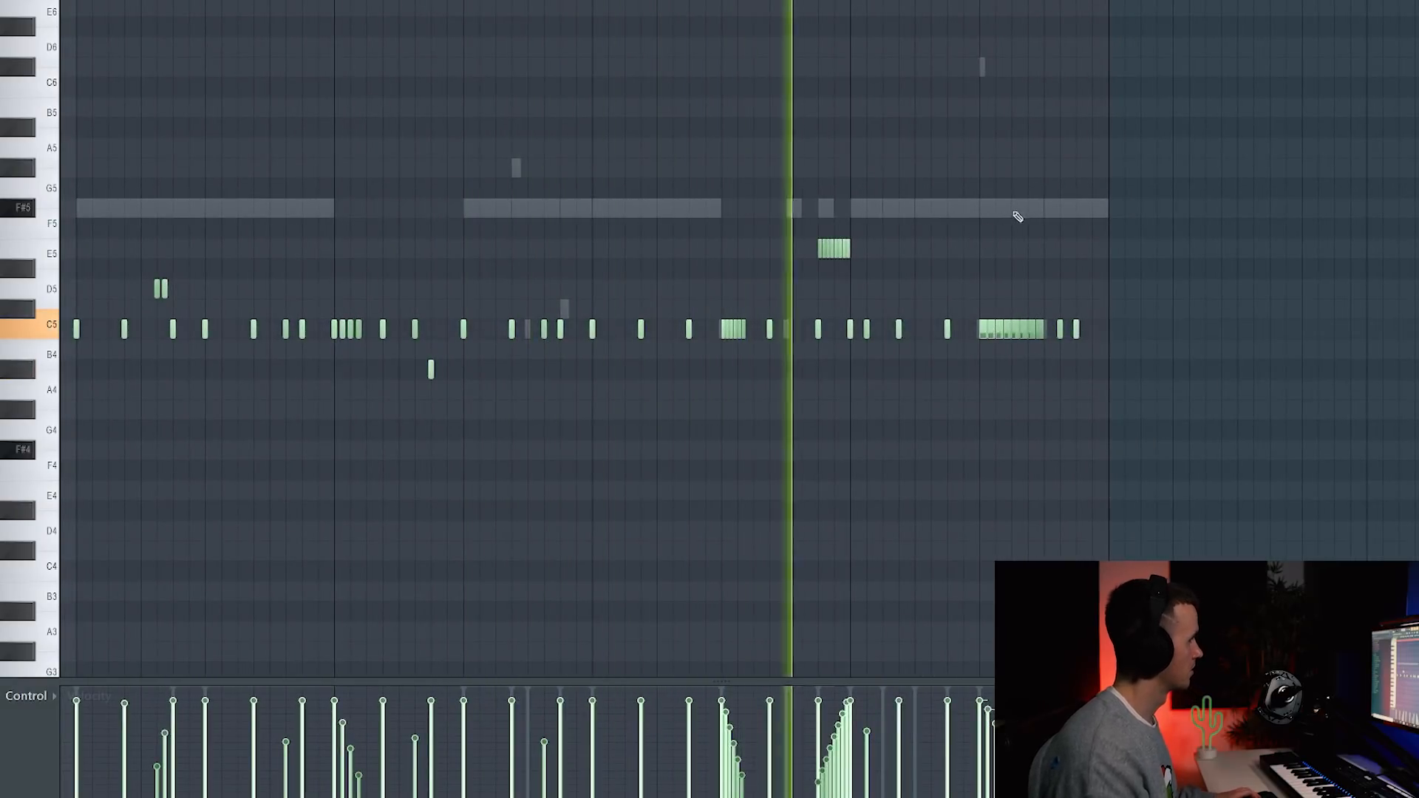
{"action": "scroll", "coordinate": [1026, 207], "scroll_direction": "down", "scroll_amount": 4}
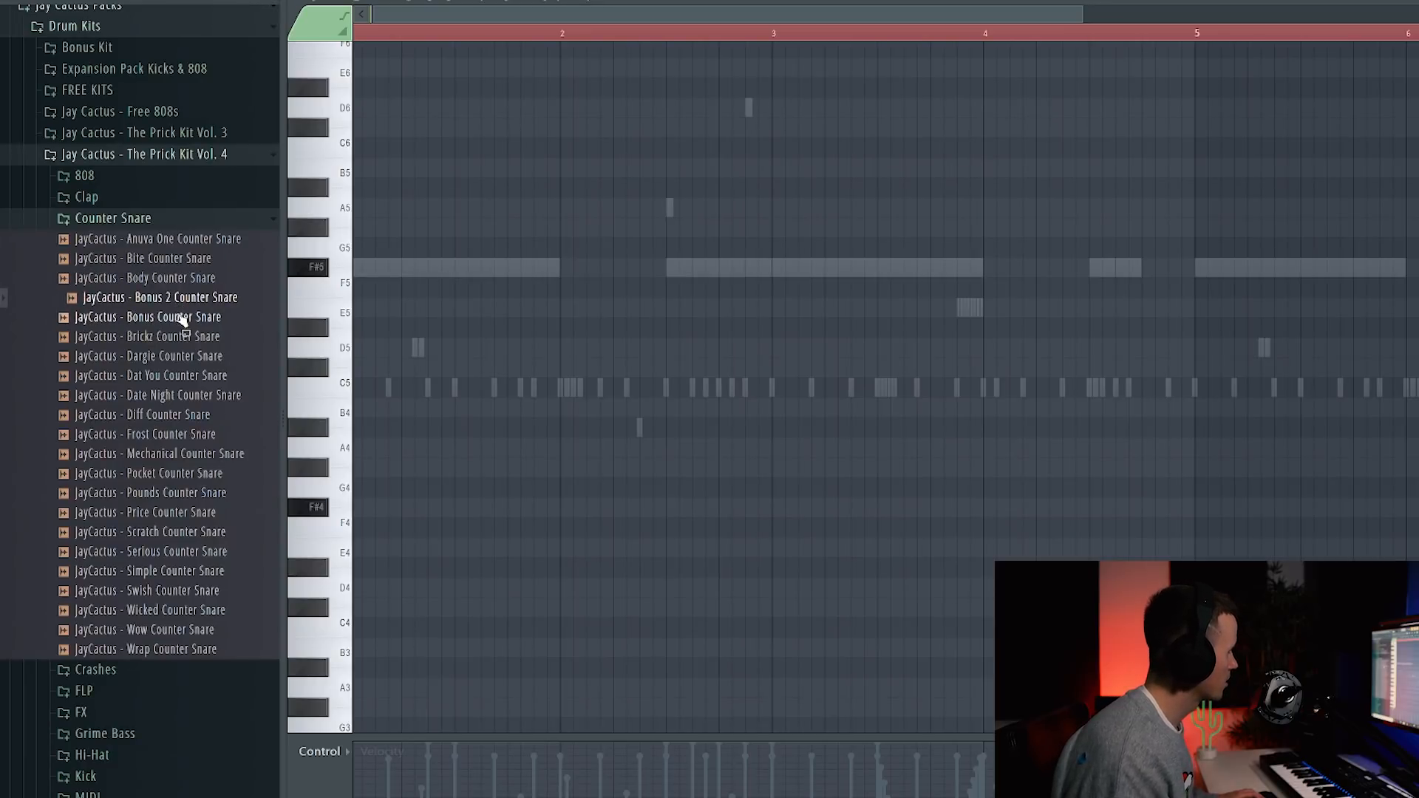
Step: Shift the C5 hit in the first half of bar 2, start playback, and lower bar 3's first hit velocity while raising its second
{"action": "scroll", "coordinate": [384, 283], "scroll_direction": "up", "scroll_amount": 2}
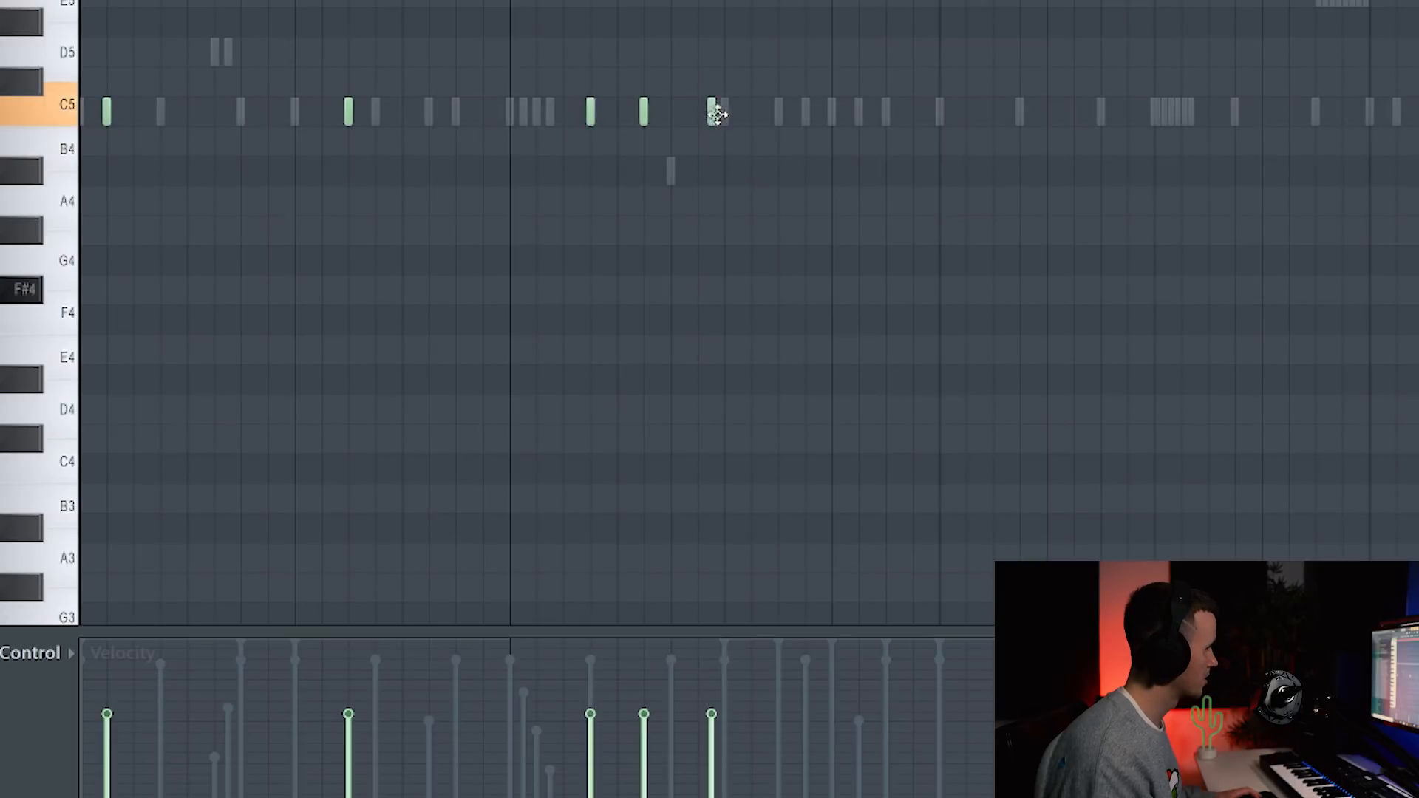
{"action": "left_click_drag", "start_coordinate": [717, 114], "coordinate": [730, 112]}
{"action": "key", "text": "space"}
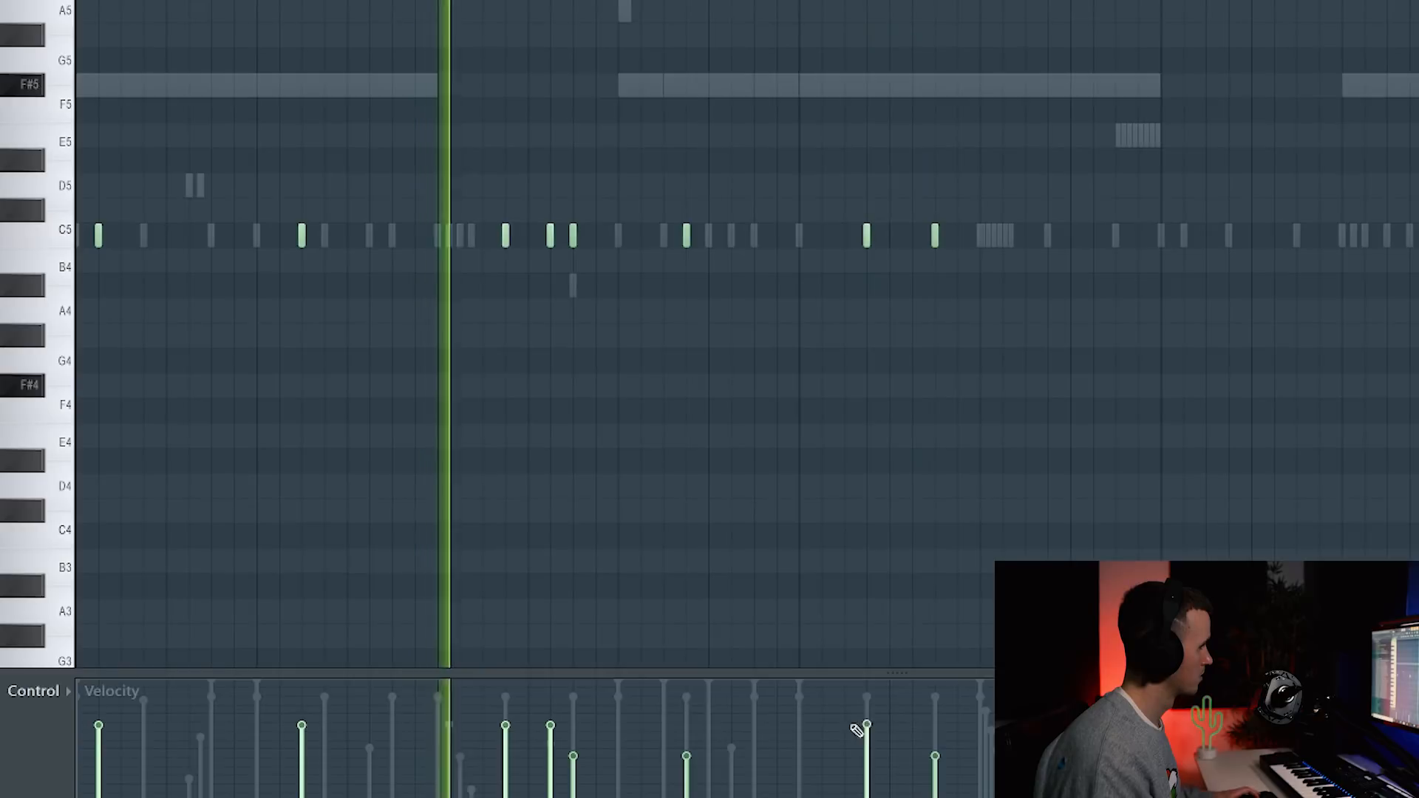
{"action": "left_click", "coordinate": [934, 714]}
{"action": "left_click", "coordinate": [867, 727]}
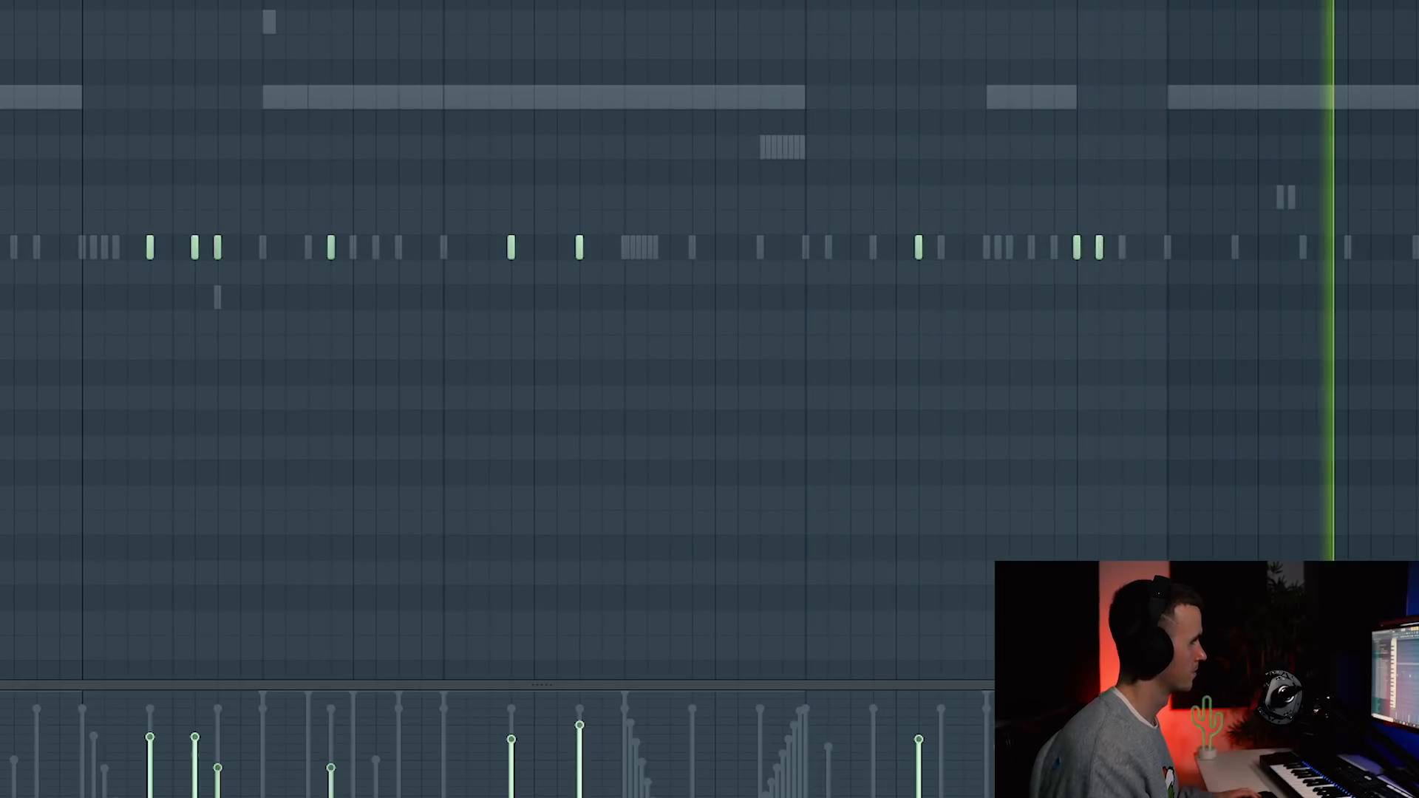
{"action": "scroll", "coordinate": [425, 73], "scroll_direction": "down", "scroll_amount": 5}
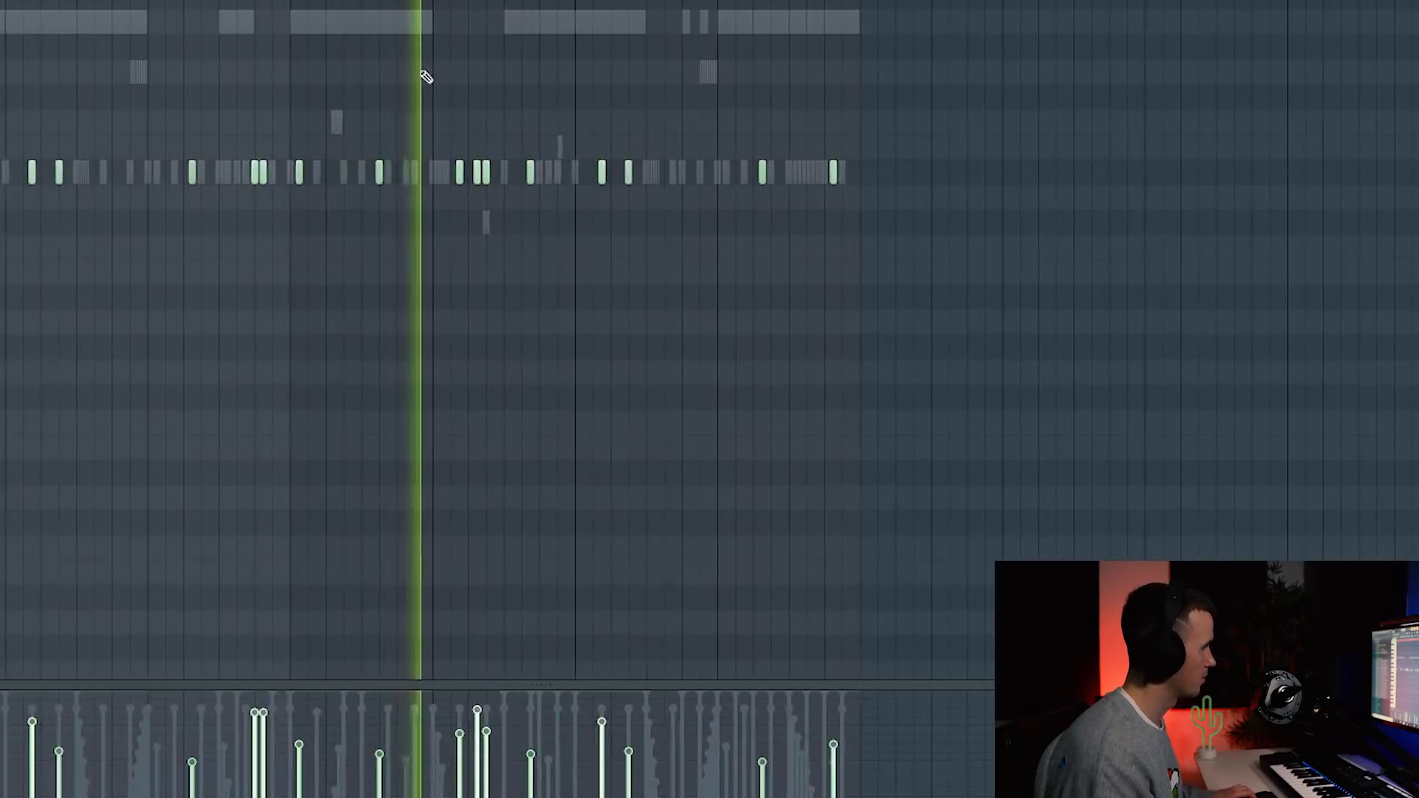
{"action": "scroll", "coordinate": [547, 76], "scroll_direction": "up", "scroll_amount": 3}
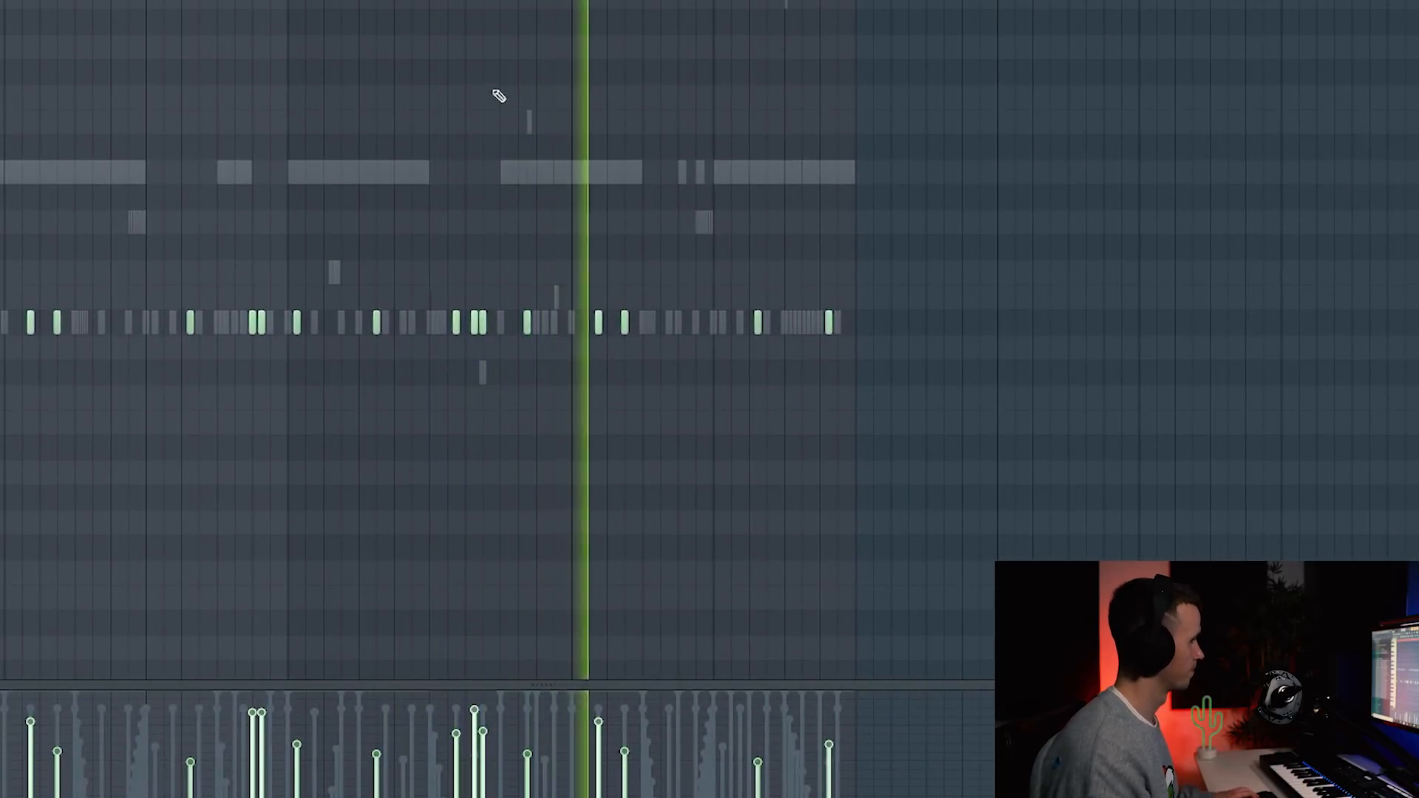
{"action": "scroll", "coordinate": [773, 102], "scroll_direction": "up", "scroll_amount": 1}
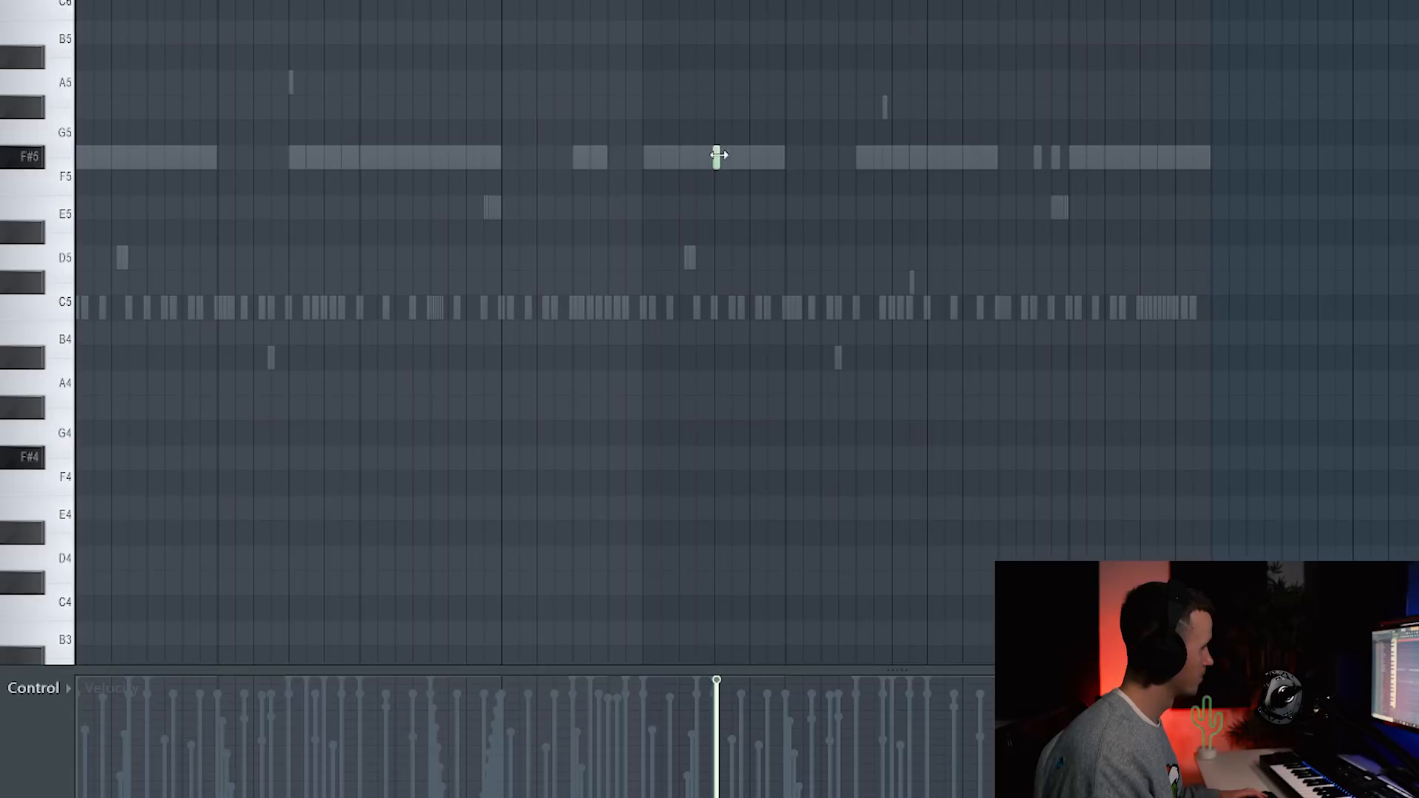
Step: Add two more F#4 percussion hits, one late in bar 5 and one about three quarters through bar 6
{"action": "scroll", "coordinate": [756, 480], "scroll_direction": "up", "scroll_amount": 4}
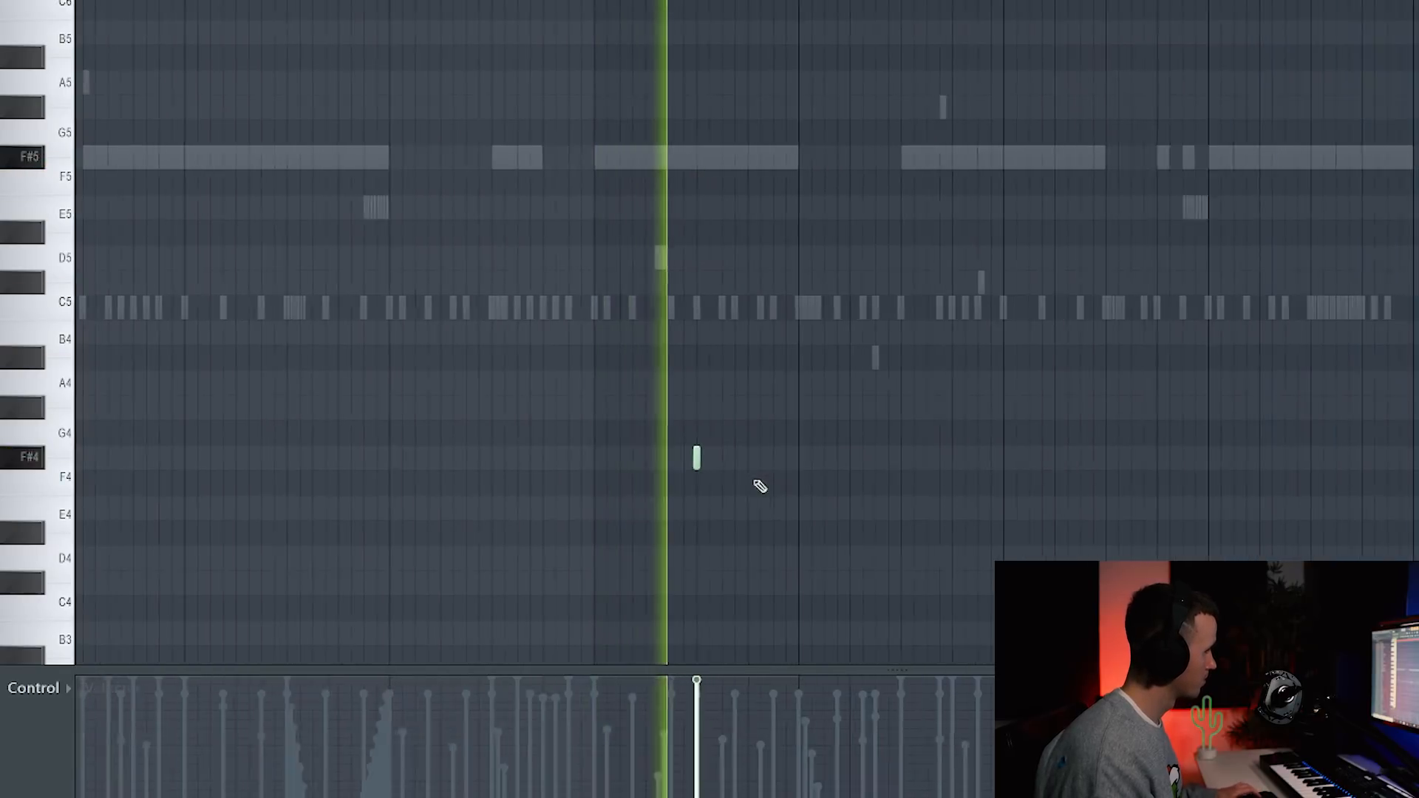
{"action": "left_click", "coordinate": [763, 457]}
{"action": "left_click_drag", "start_coordinate": [776, 458], "coordinate": [779, 458]}
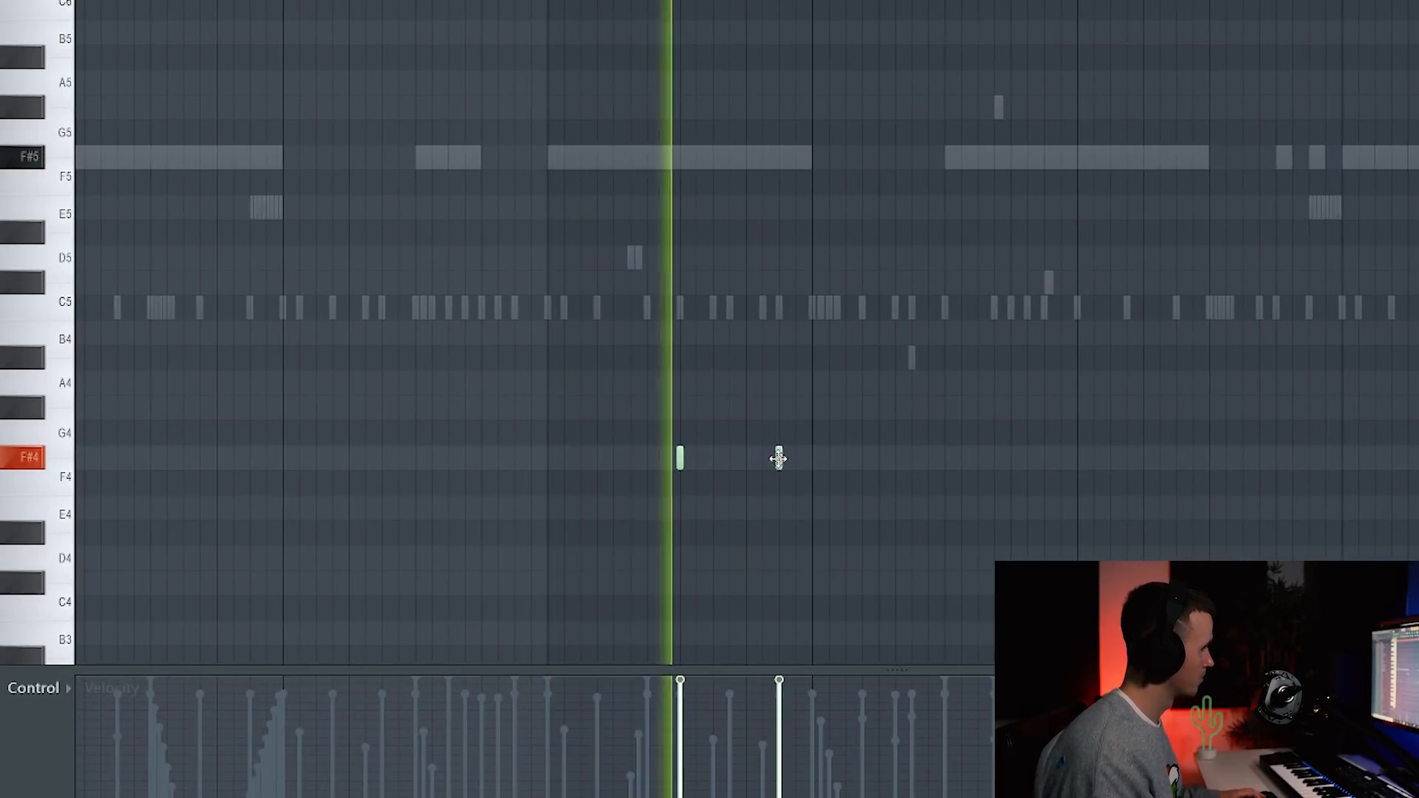
{"action": "left_click", "coordinate": [1010, 458]}
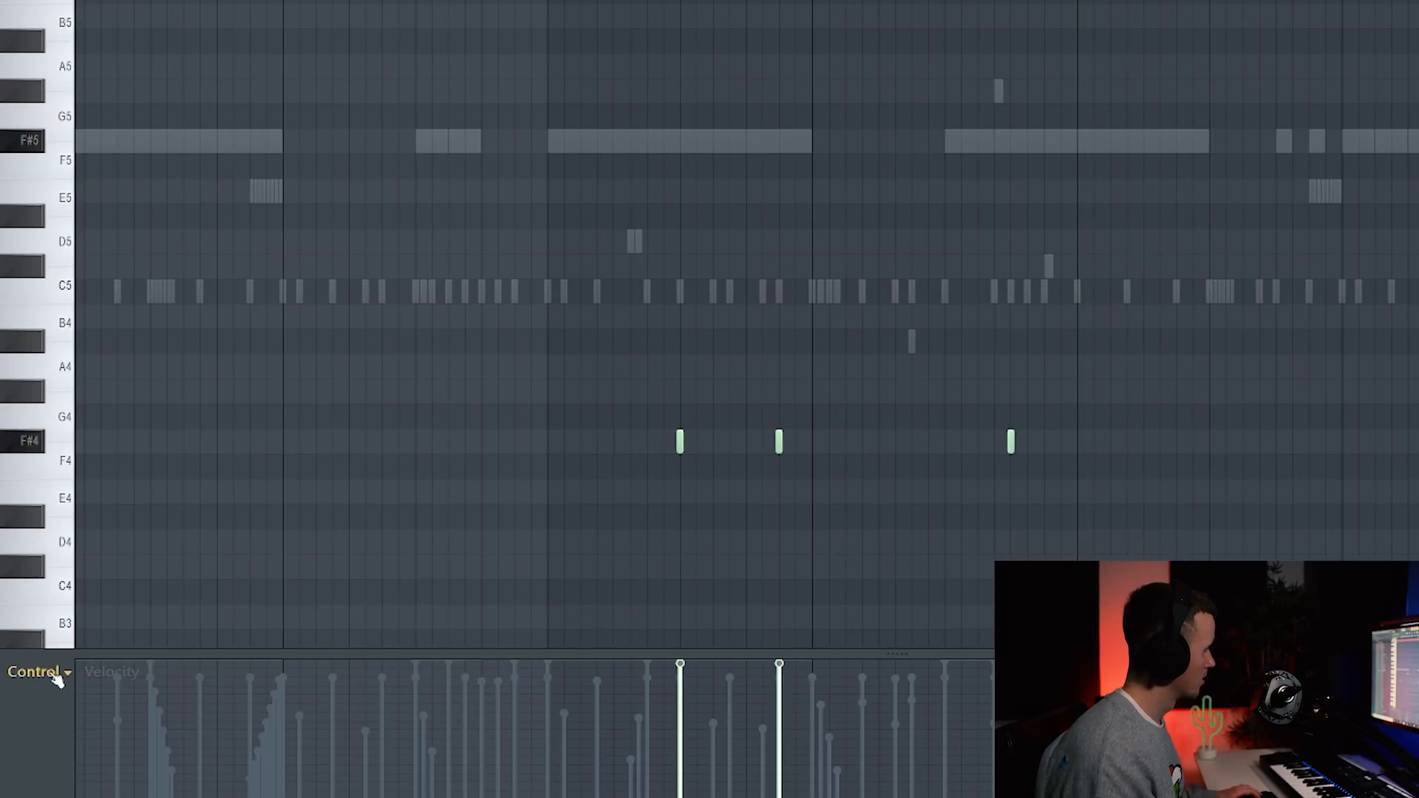
Step: Show note panning for the F#4 hits and alternate them, with the first and third far left and the second far right
{"action": "left_click", "coordinate": [54, 692]}
{"action": "left_click", "coordinate": [105, 700]}
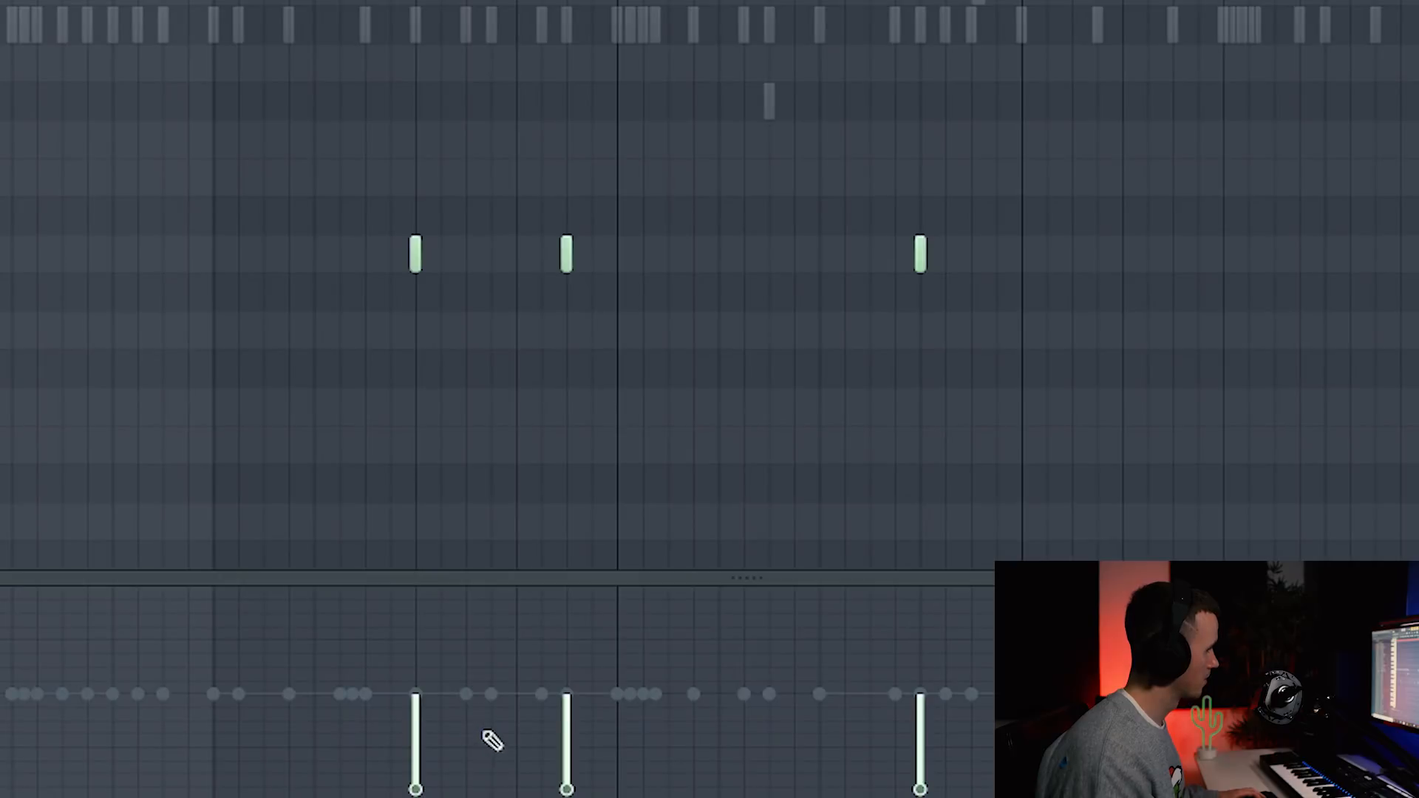
{"action": "left_click_drag", "start_coordinate": [569, 754], "coordinate": [567, 604]}
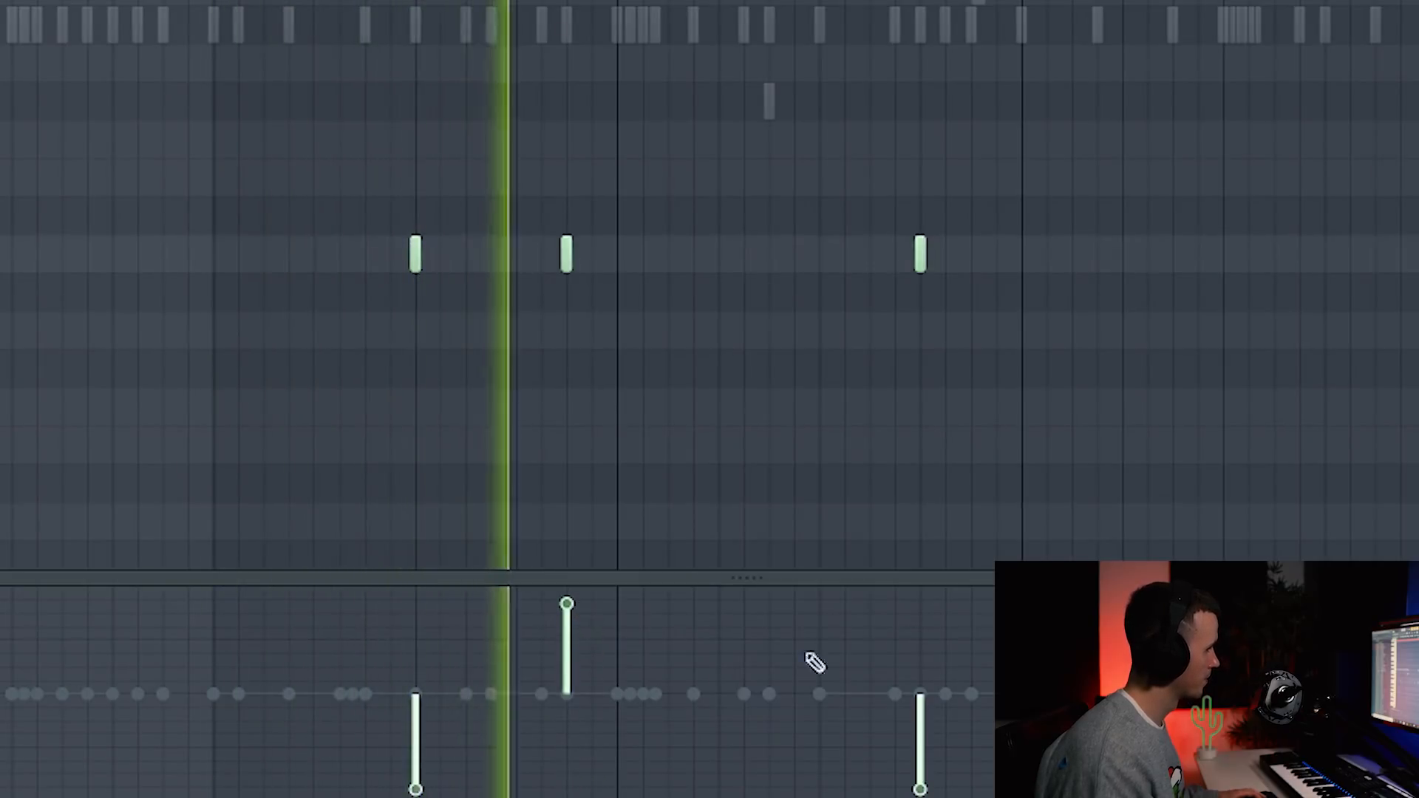
{"action": "left_click", "coordinate": [930, 776]}
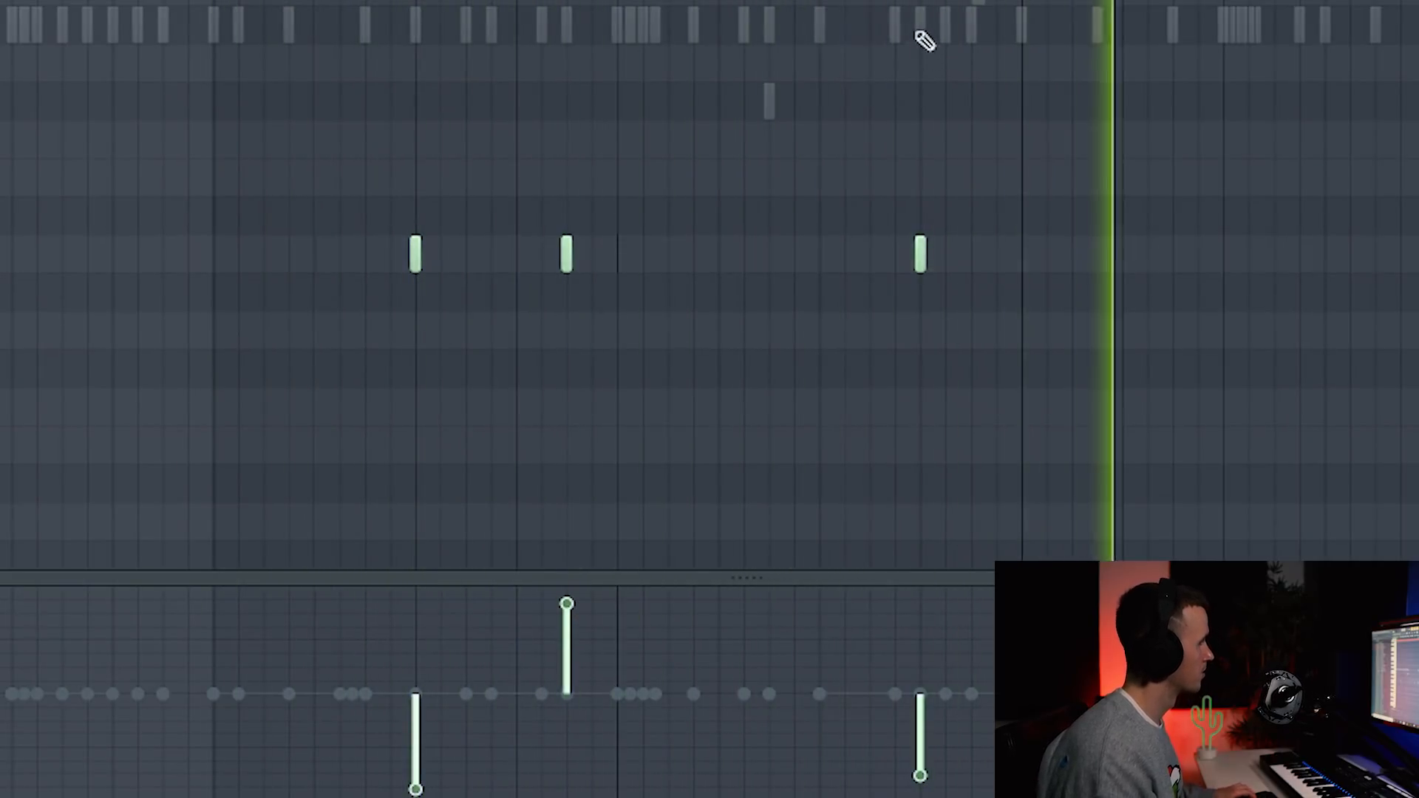
{"action": "scroll", "coordinate": [917, 31], "scroll_direction": "down", "scroll_amount": 2}
{"action": "scroll", "coordinate": [924, 41], "scroll_direction": "down", "scroll_amount": 1}
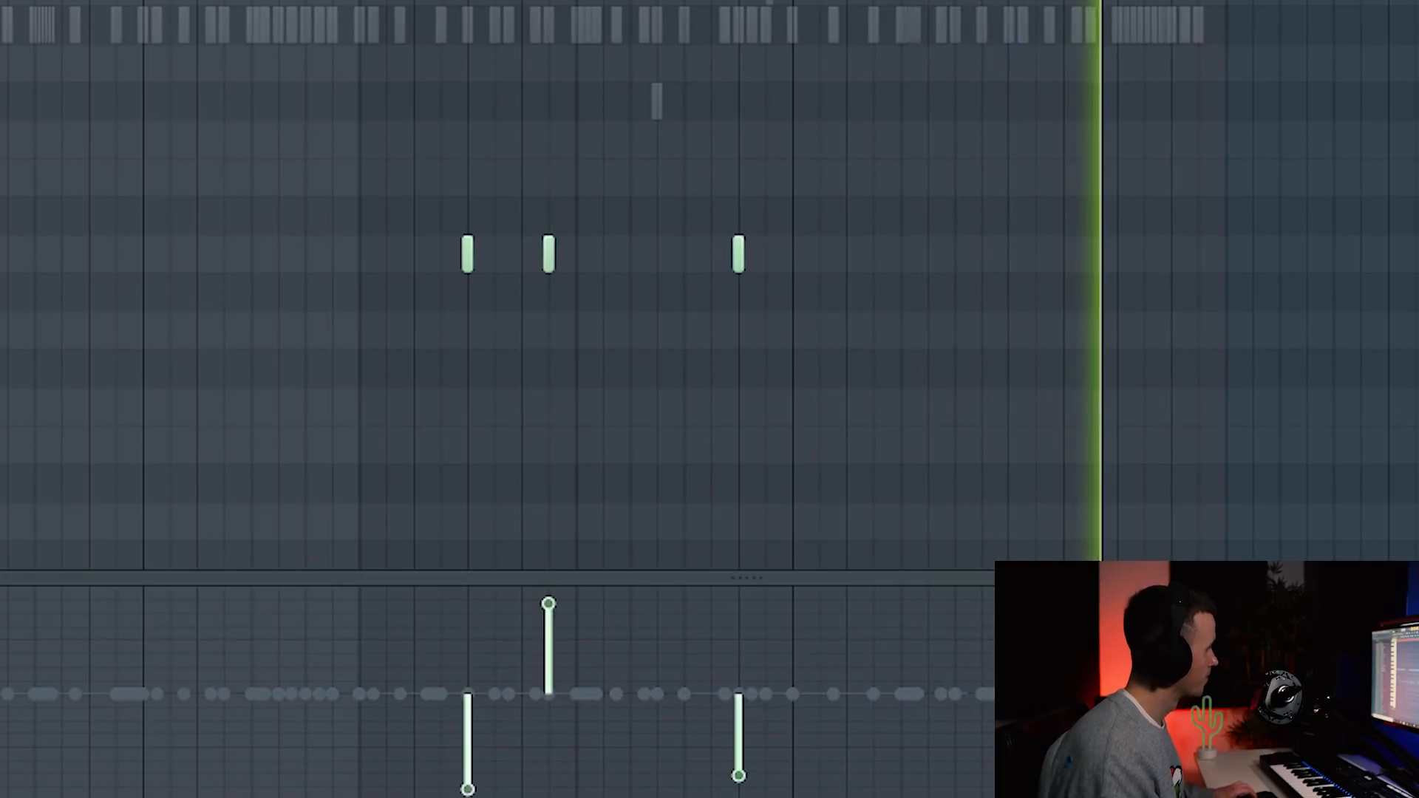